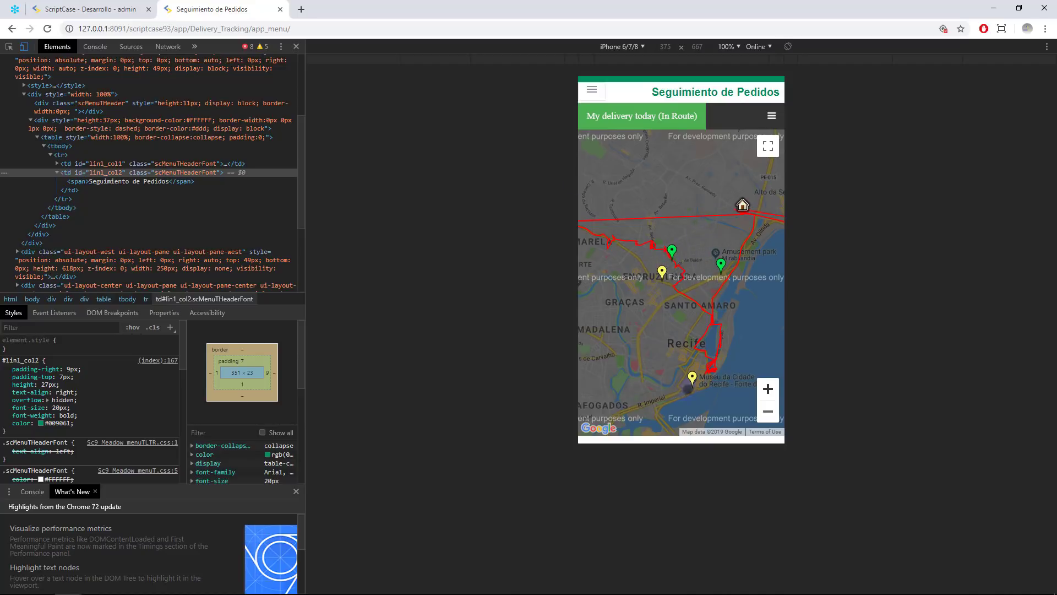
Turn off the phone preview, close DevTools and open Rutas, highlighting the My delivery today route
click(592, 90)
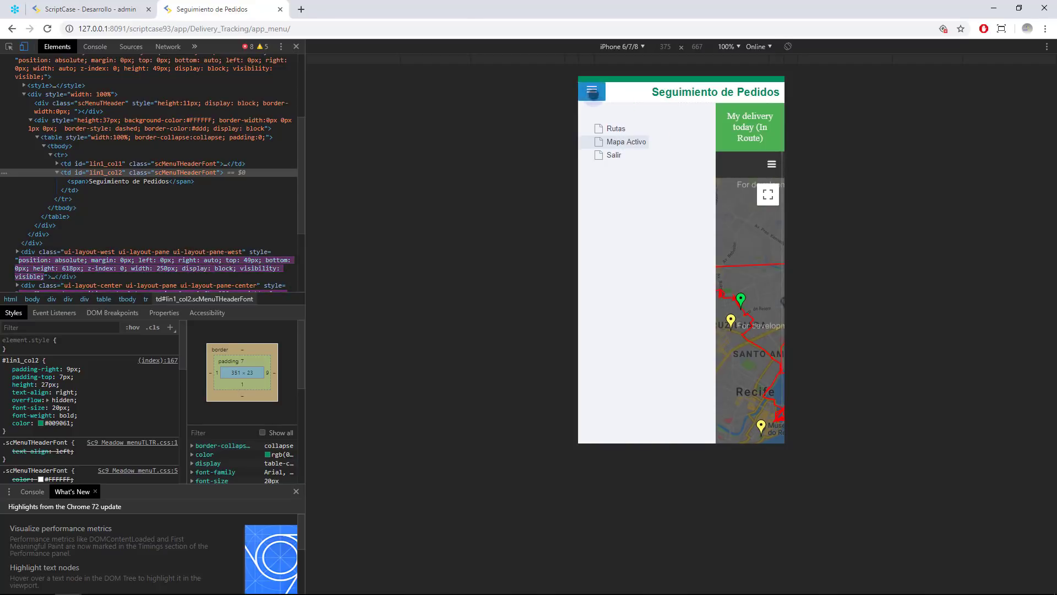
click(24, 47)
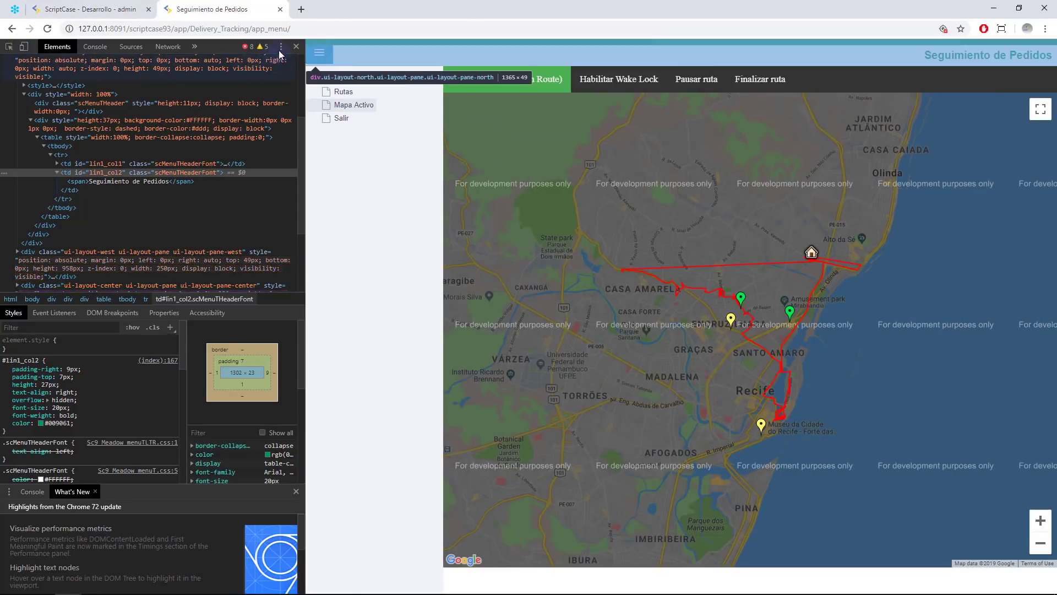
click(296, 47)
click(37, 93)
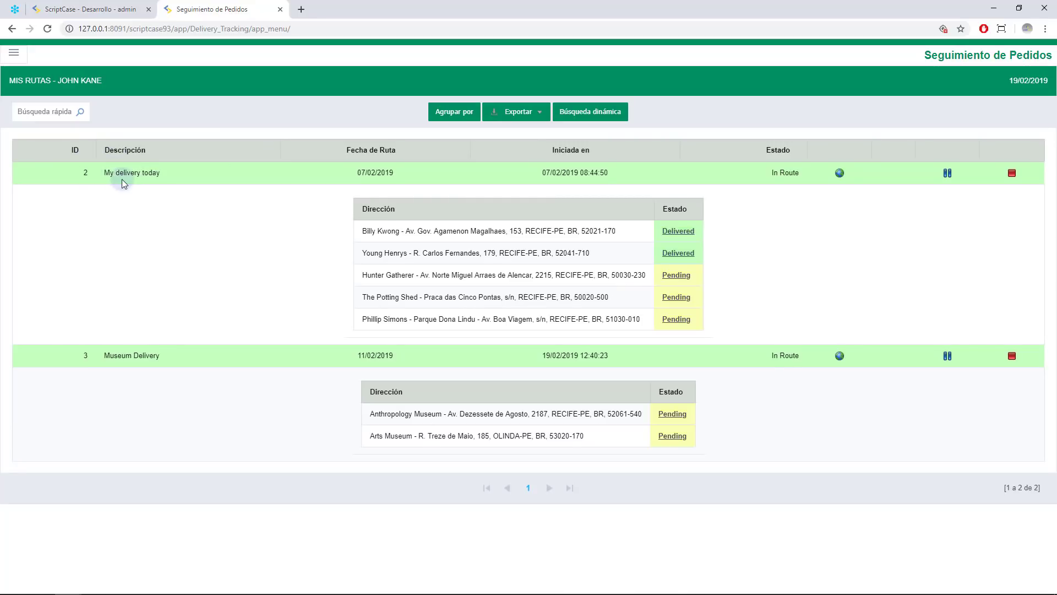
drag(120, 174, 324, 182)
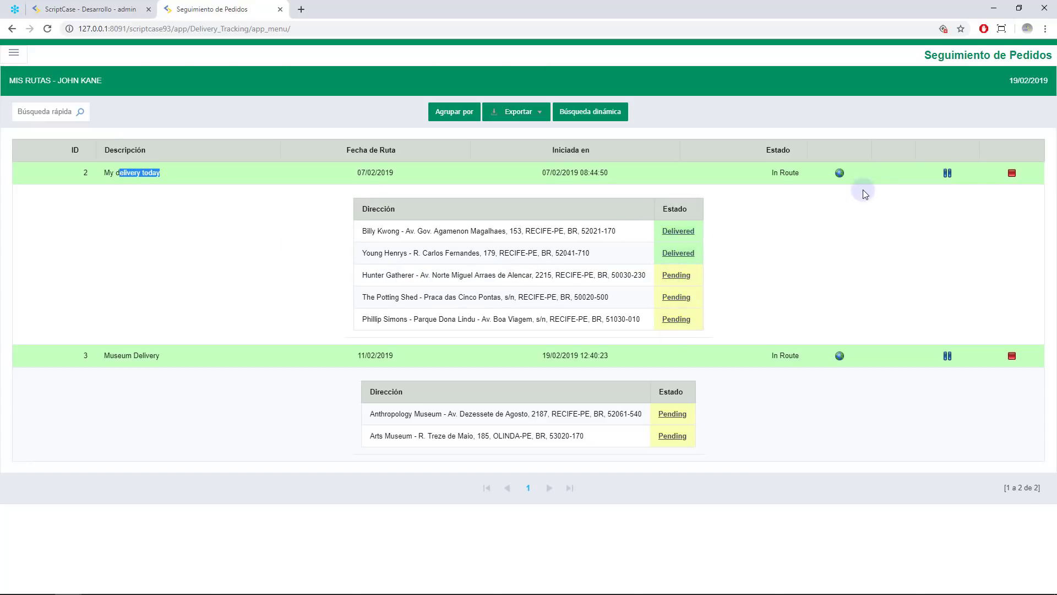
Open route 2's map and dismiss the position-not-found and Maps loading alerts
click(840, 174)
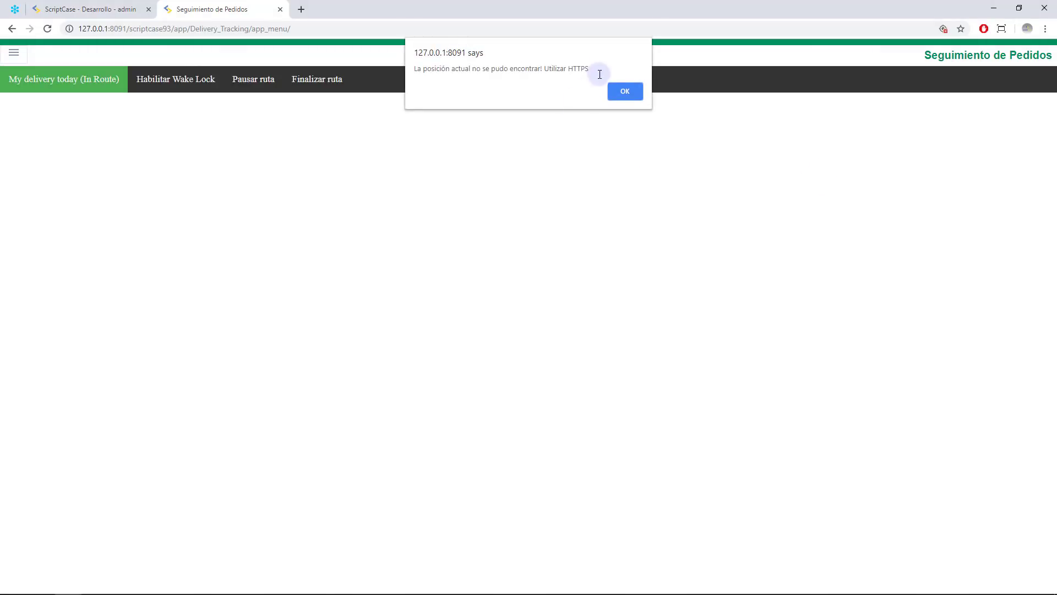
click(615, 91)
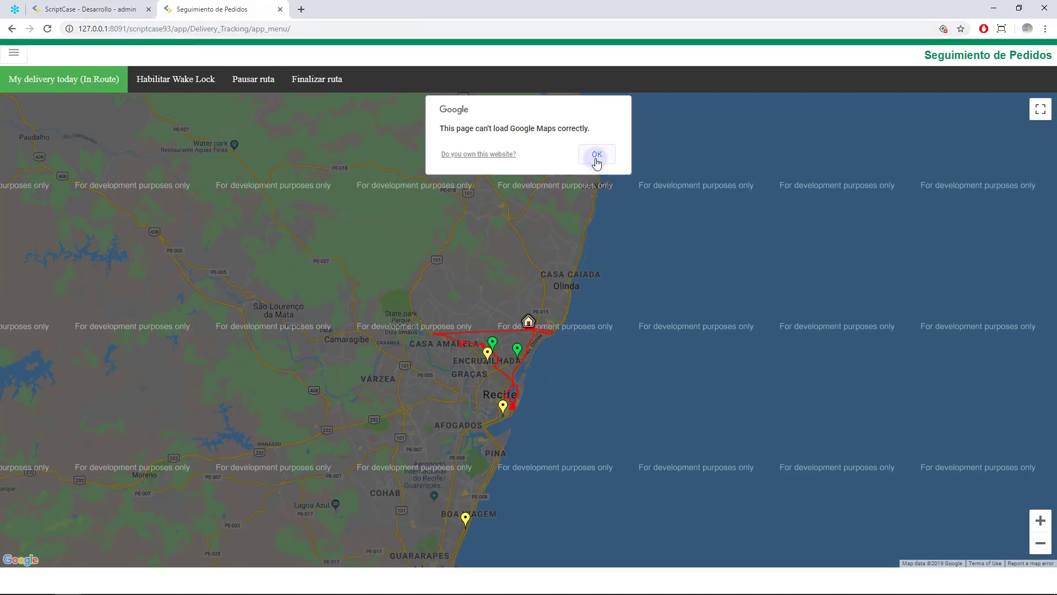
click(596, 155)
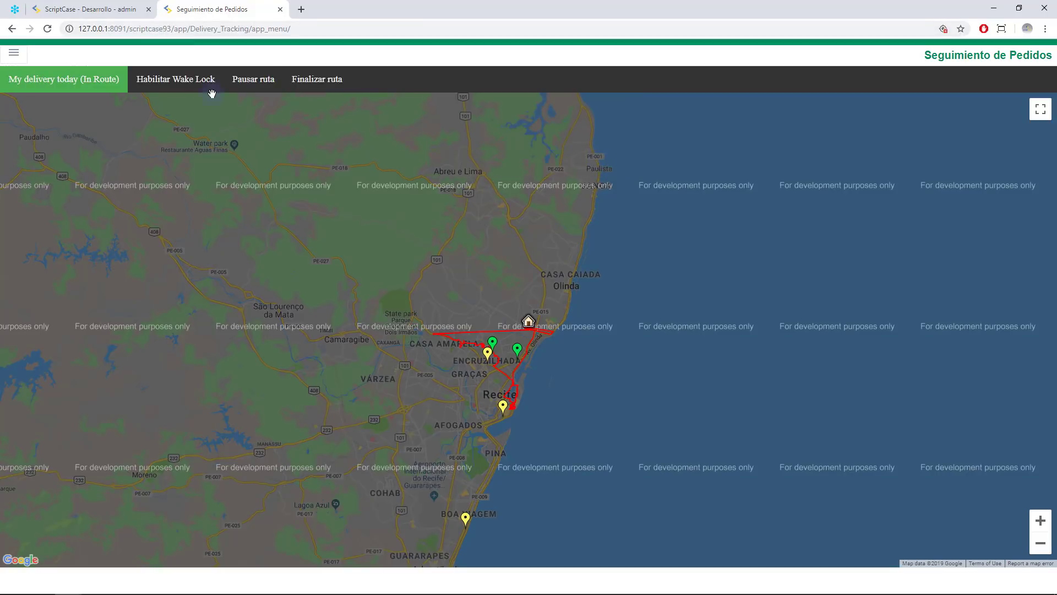
Reopen the route map via Mapa Activo, dismiss both alerts, and switch to the project document window
click(13, 53)
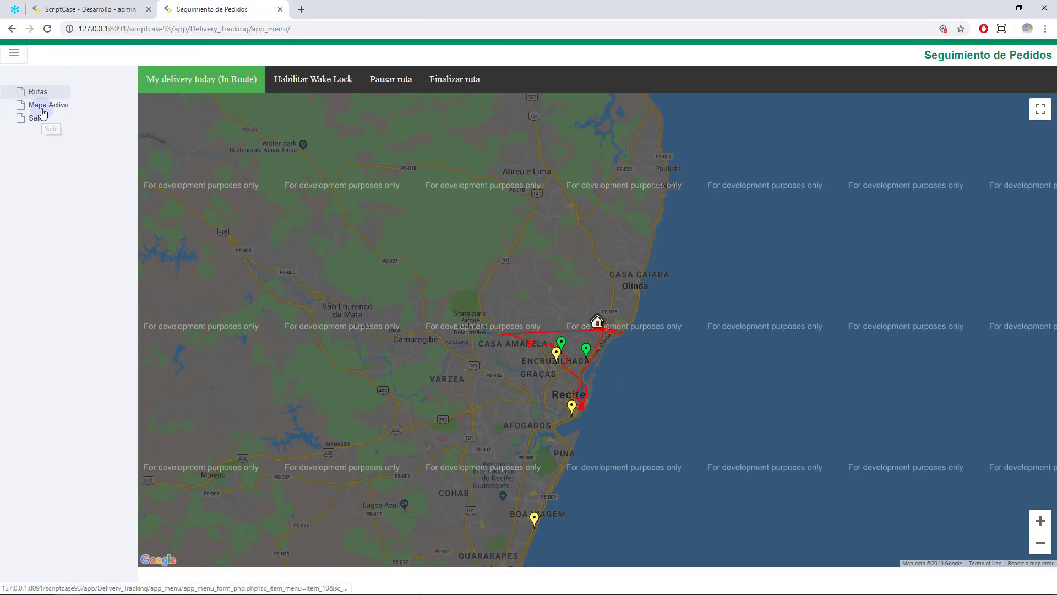
click(41, 105)
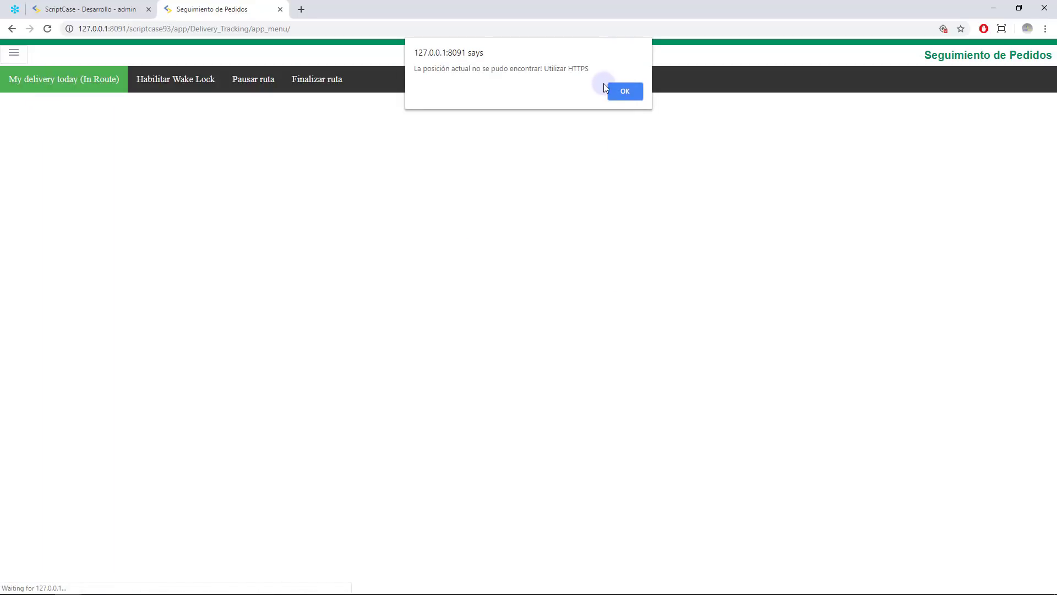
click(624, 93)
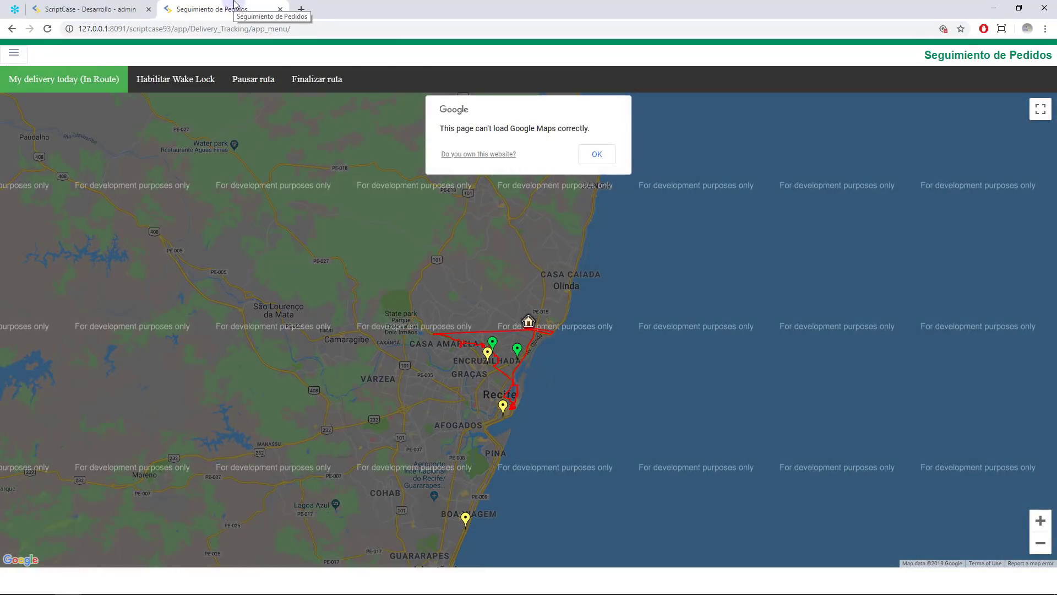
click(588, 153)
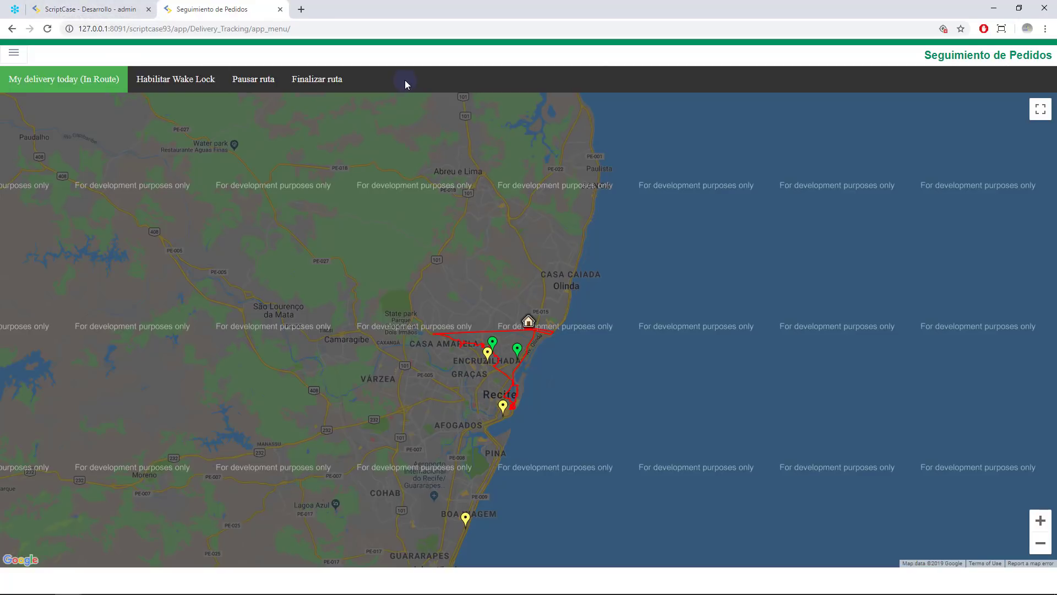
key(alt+Tab)
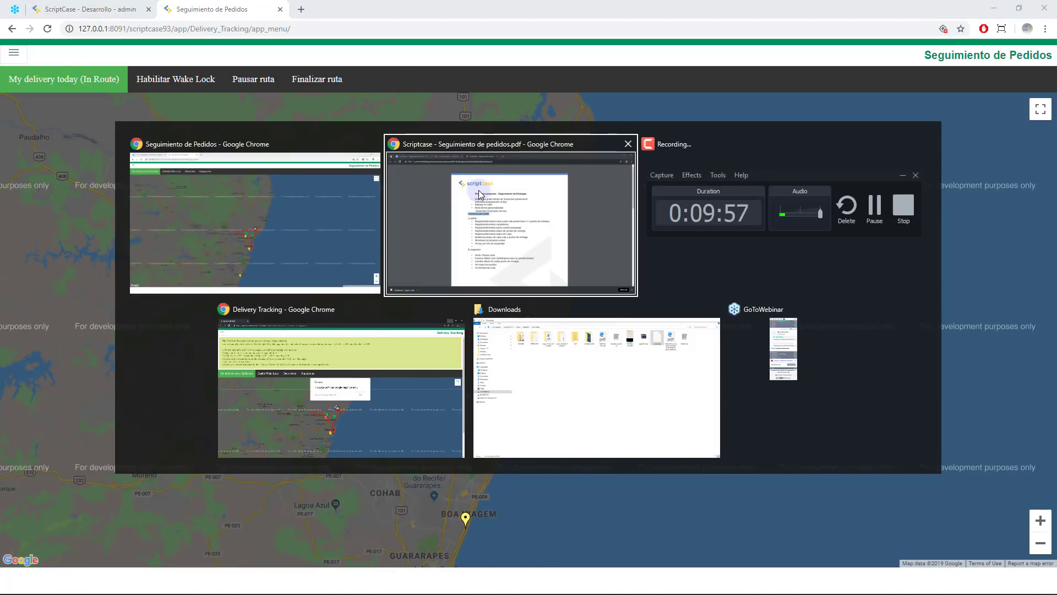
click(481, 195)
Show the Google Docs project document maximized and review its repartidor bullet list
click(147, 99)
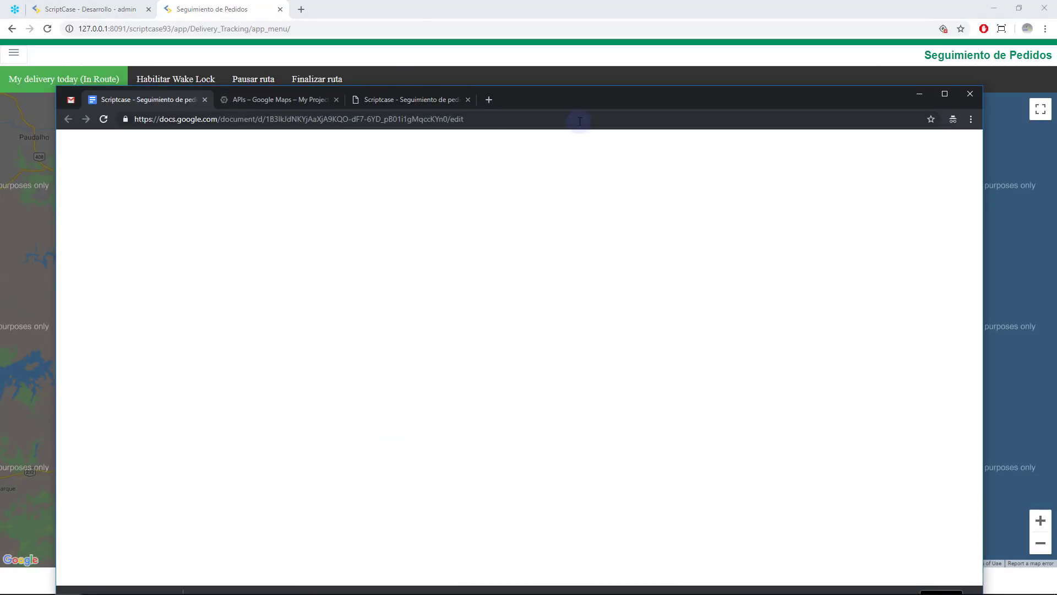
double_click(587, 94)
scroll(505, 230, up, 2)
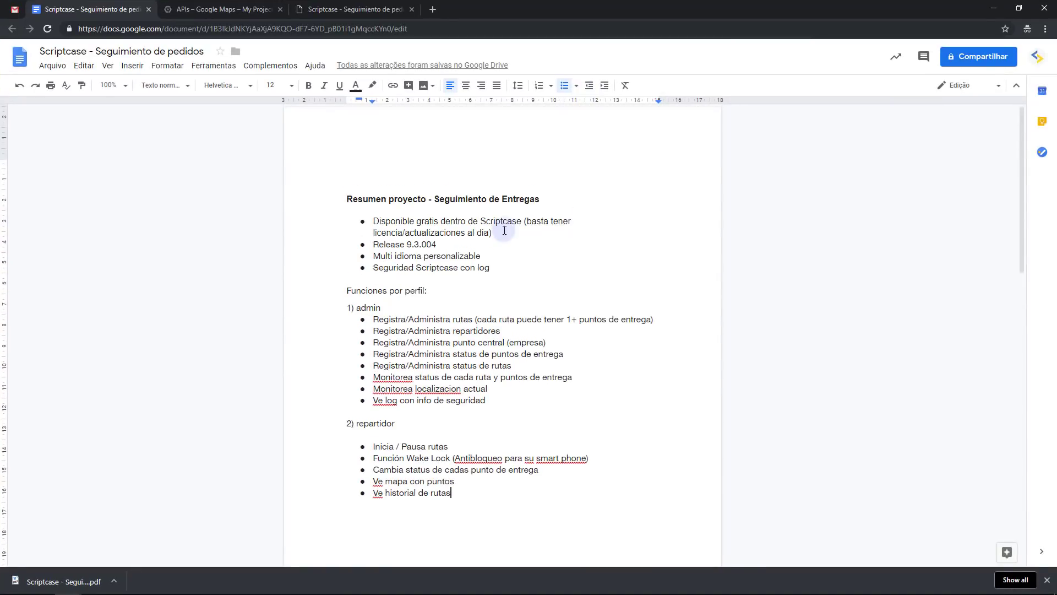
scroll(504, 230, down, 2)
key(shift+Right)
drag(480, 395, 385, 329)
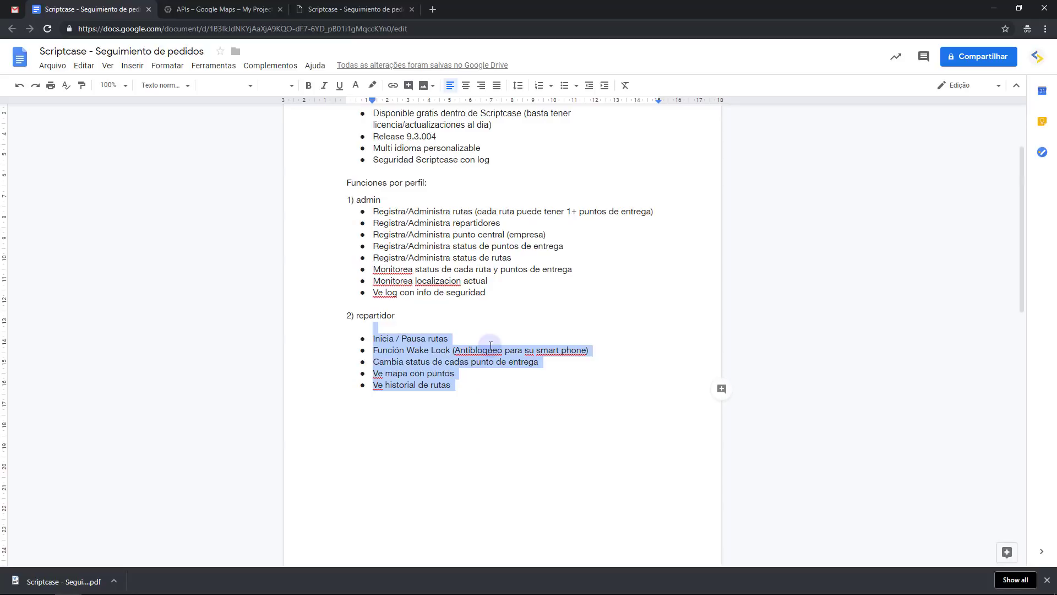
click(484, 378)
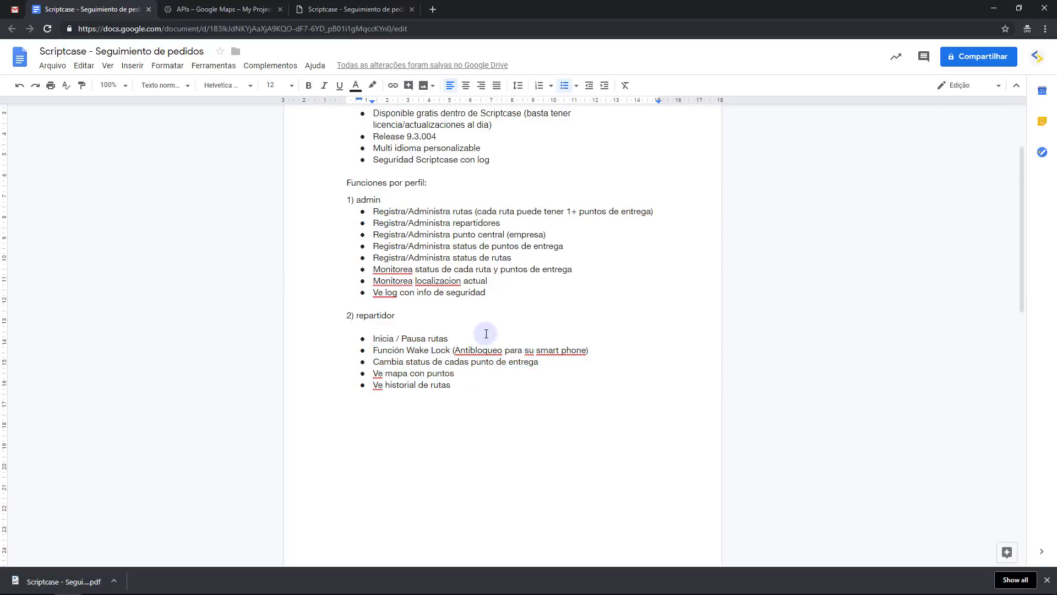
Scroll to APIS GOOGLE, hide the title and menu bar, and preview the Cloud Console link
scroll(486, 334, down, 9)
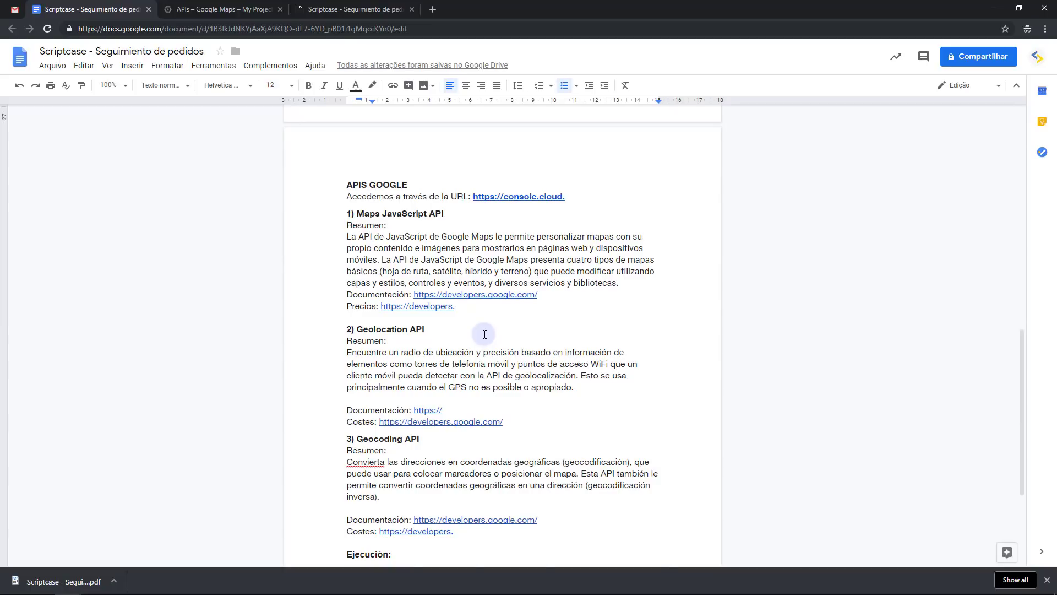
scroll(485, 334, down, 1)
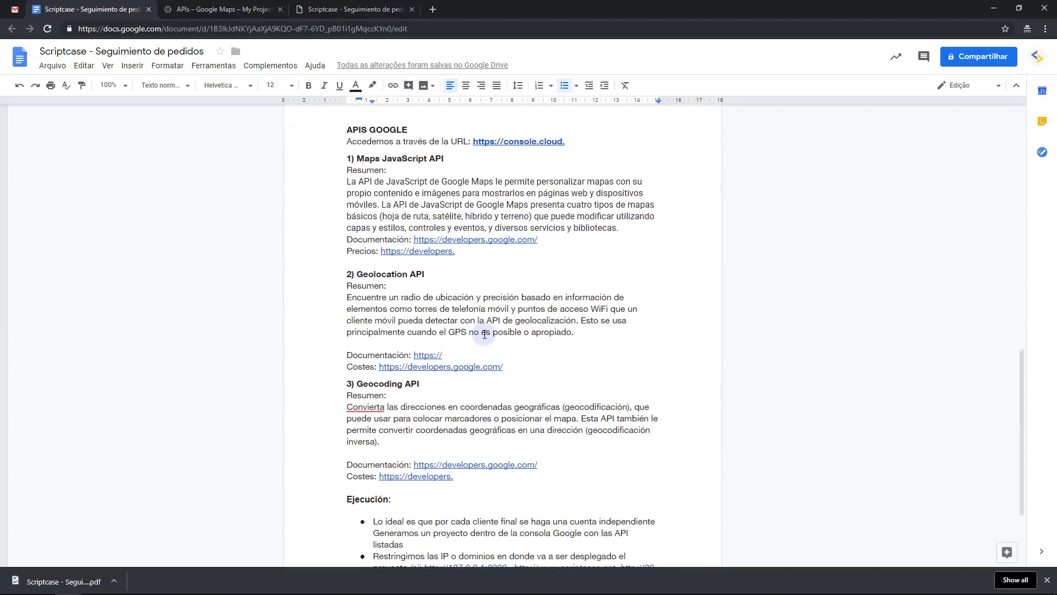
click(1018, 86)
scroll(408, 160, up, 1)
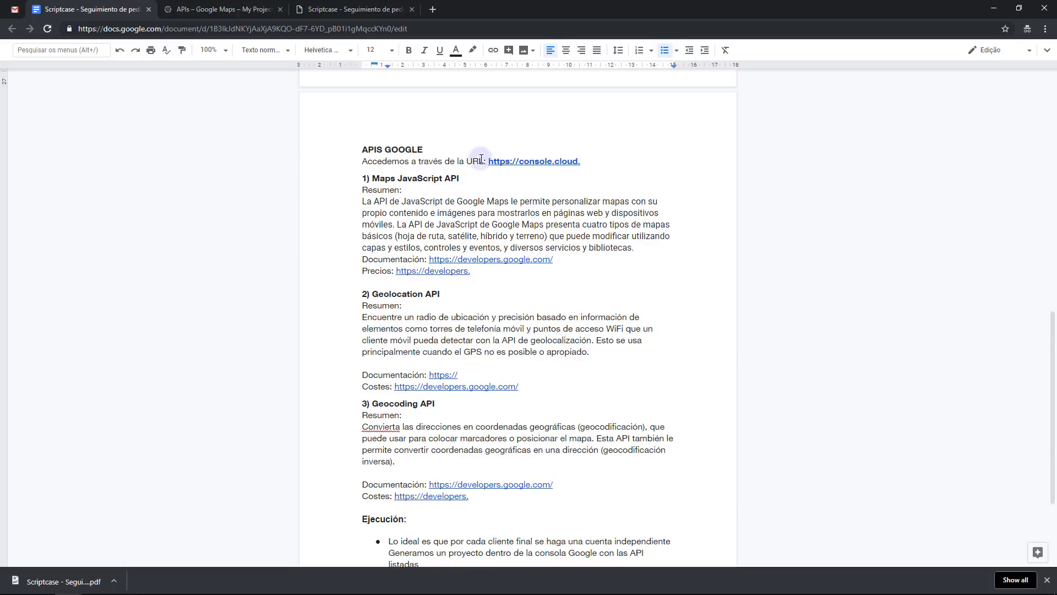
click(547, 162)
Open the Cloud Console link in a new tab, then close it and return to the document
click(548, 175)
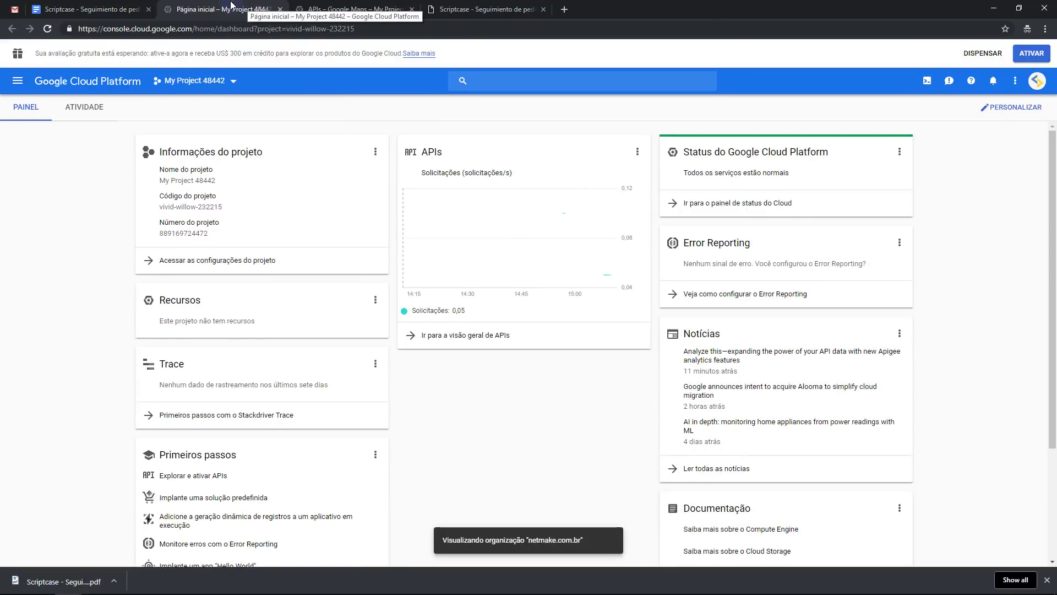
middle_click(187, 5)
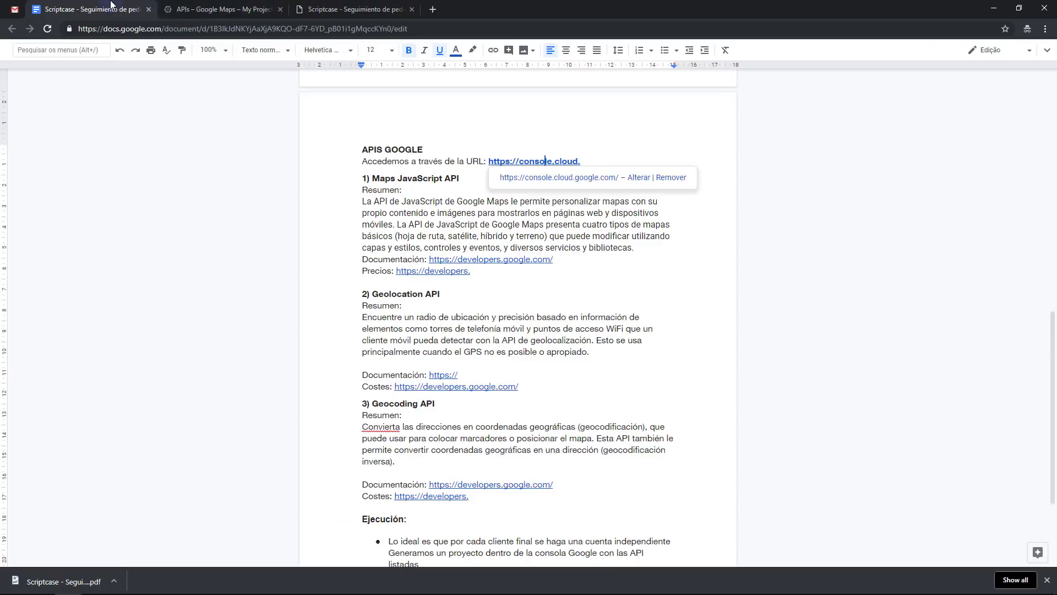
click(436, 201)
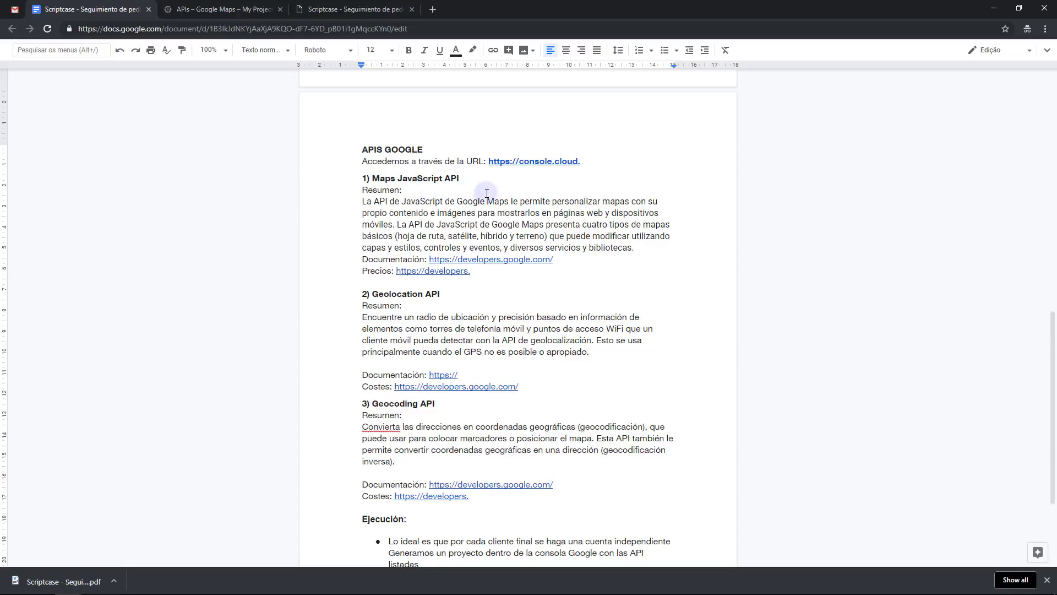
Review the Maps JavaScript API summary and open its Documentación link in a new tab
click(637, 250)
drag(637, 250, 396, 216)
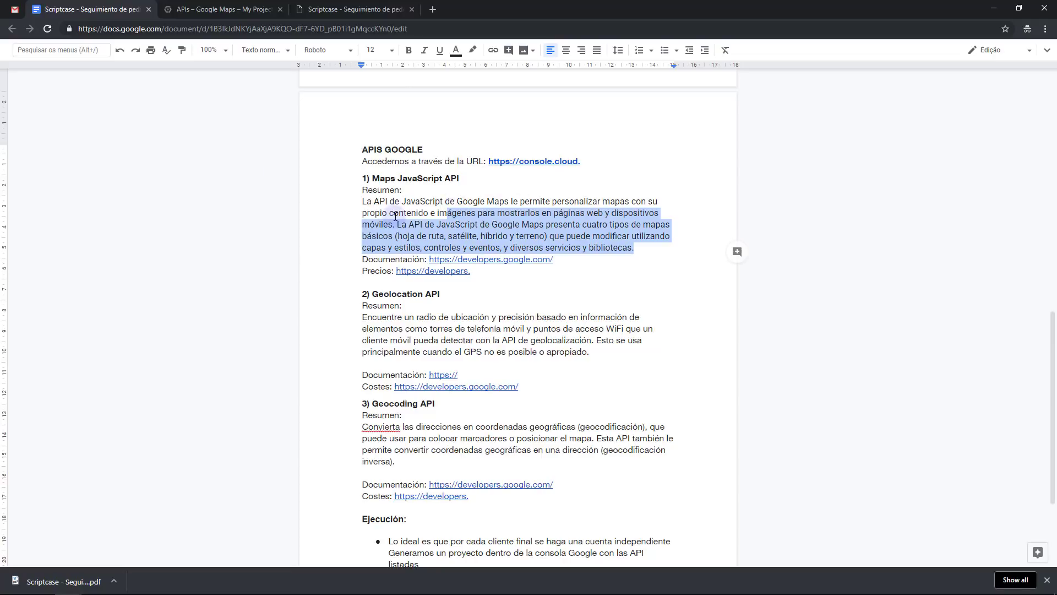
click(398, 213)
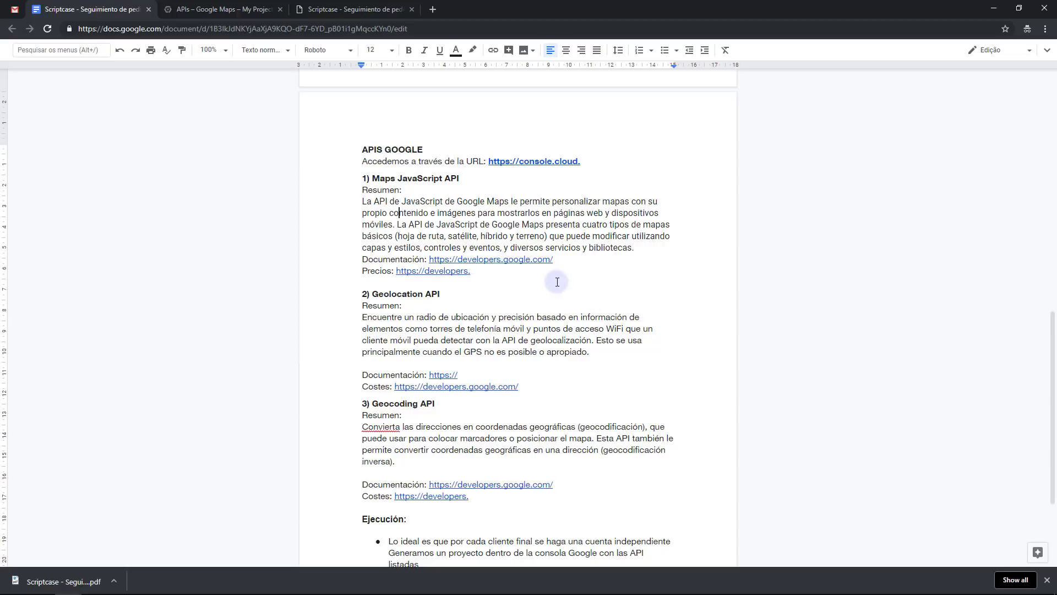
click(503, 258)
click(503, 276)
Scroll through the Maps JavaScript API Hello World sample, then go back to the Docs tab
click(194, 7)
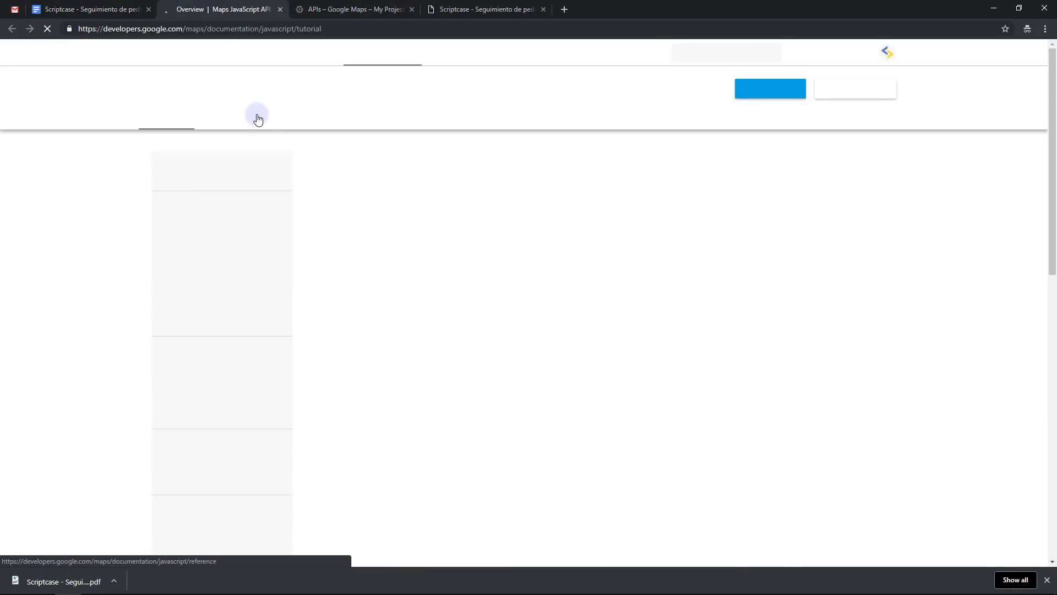
scroll(394, 242, down, 5)
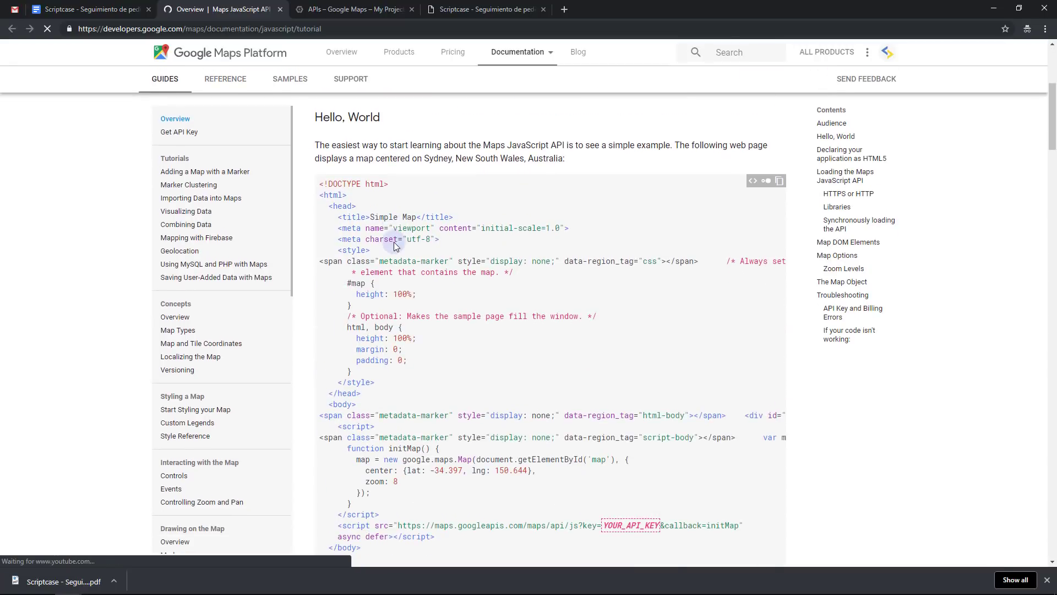
scroll(382, 232, down, 3)
scroll(382, 232, up, 1)
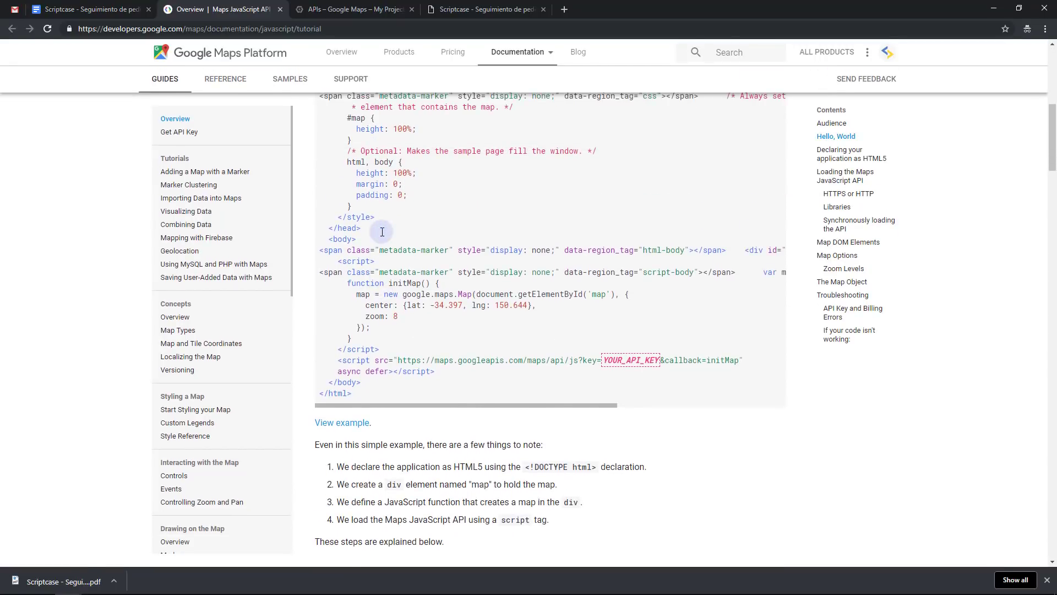
scroll(383, 236, up, 7)
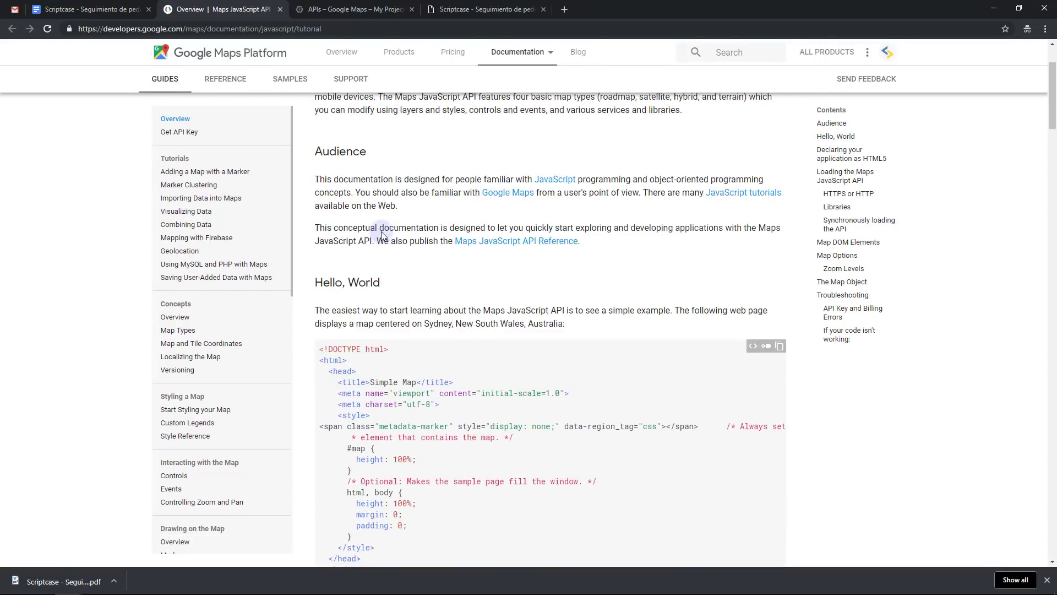
click(70, 7)
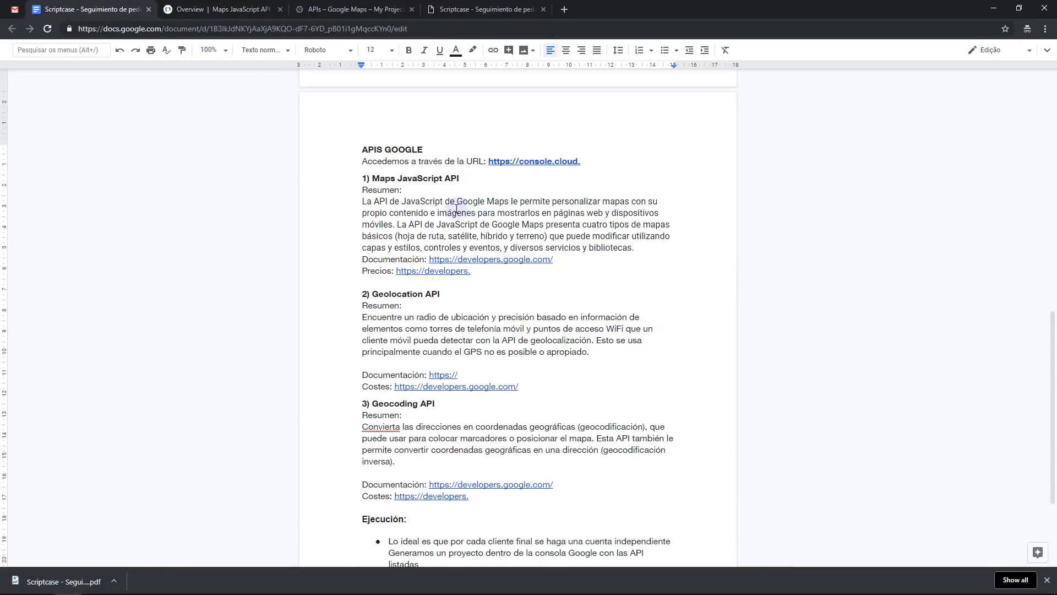
scroll(468, 225, down, 3)
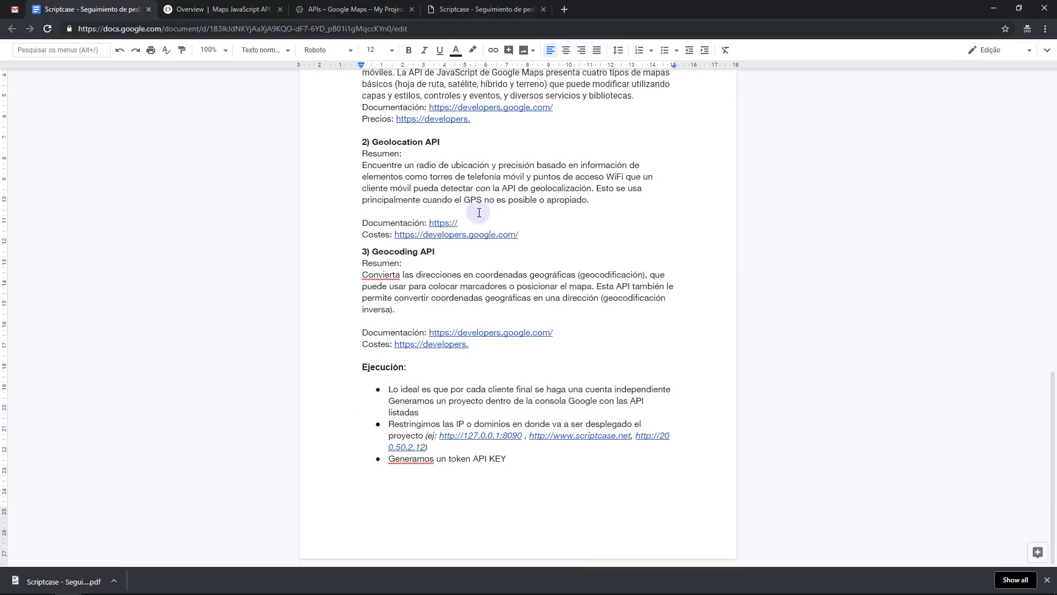
scroll(474, 223, up, 1)
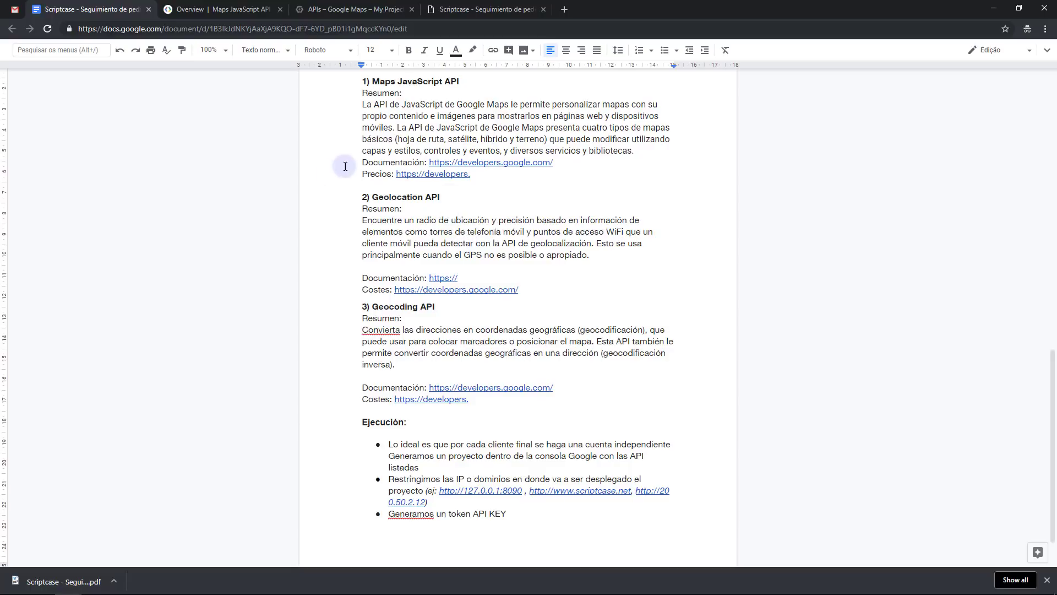
double_click(404, 197)
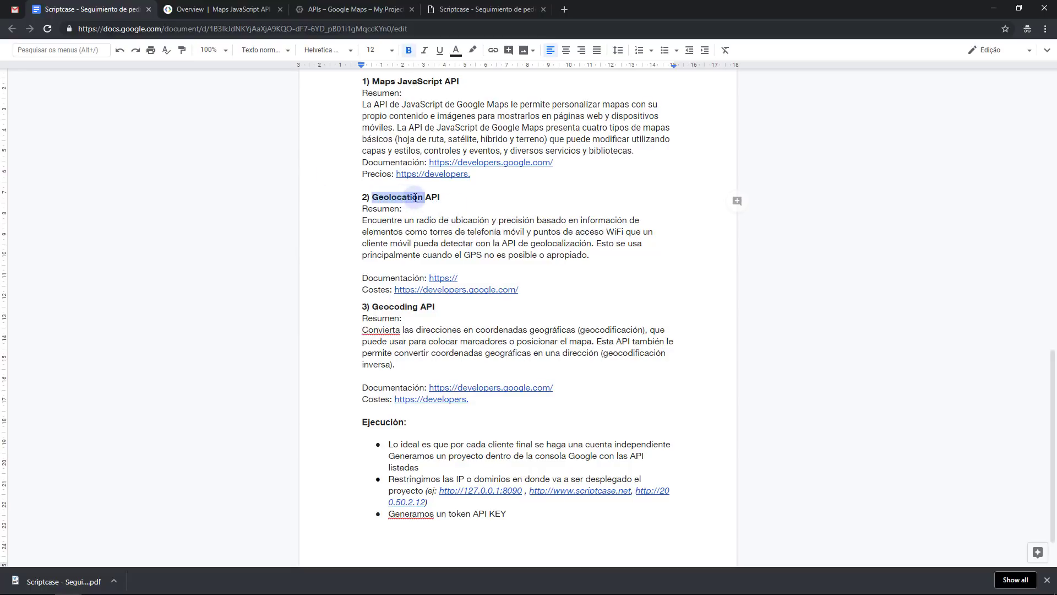
click(468, 233)
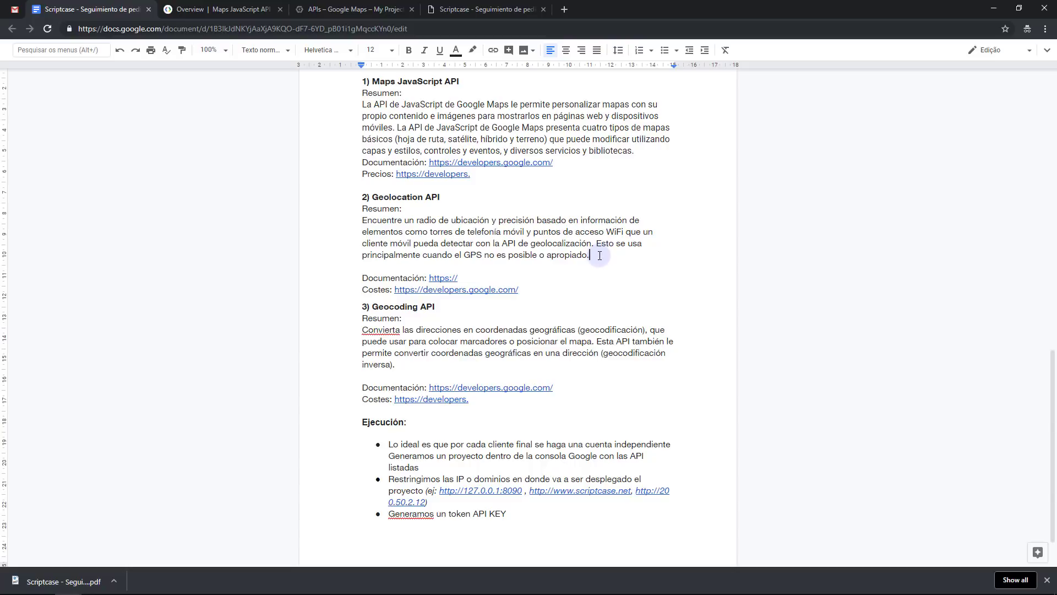
scroll(489, 256, down, 1)
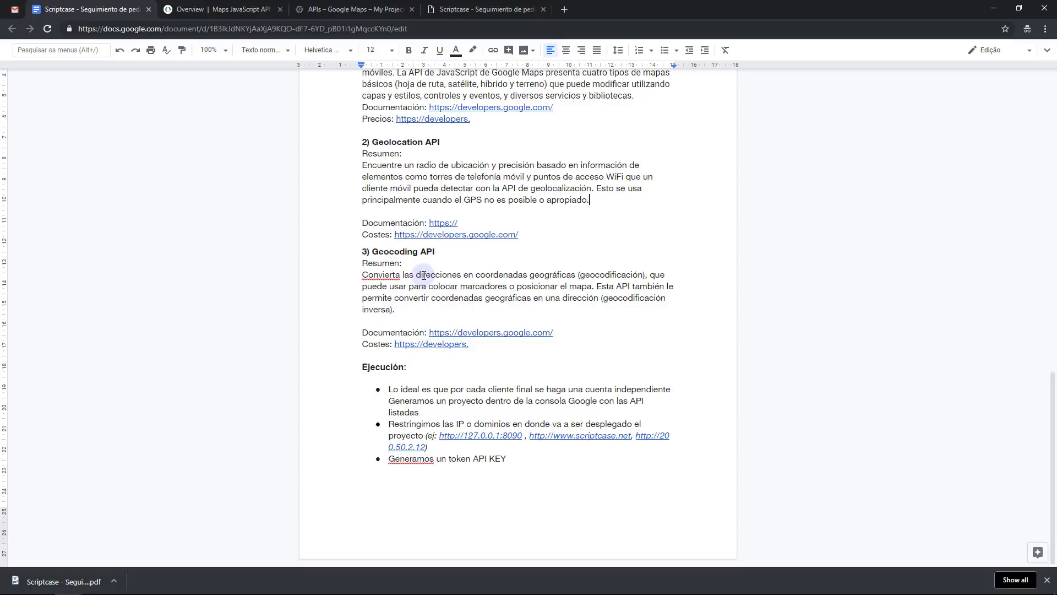
scroll(432, 291, up, 2)
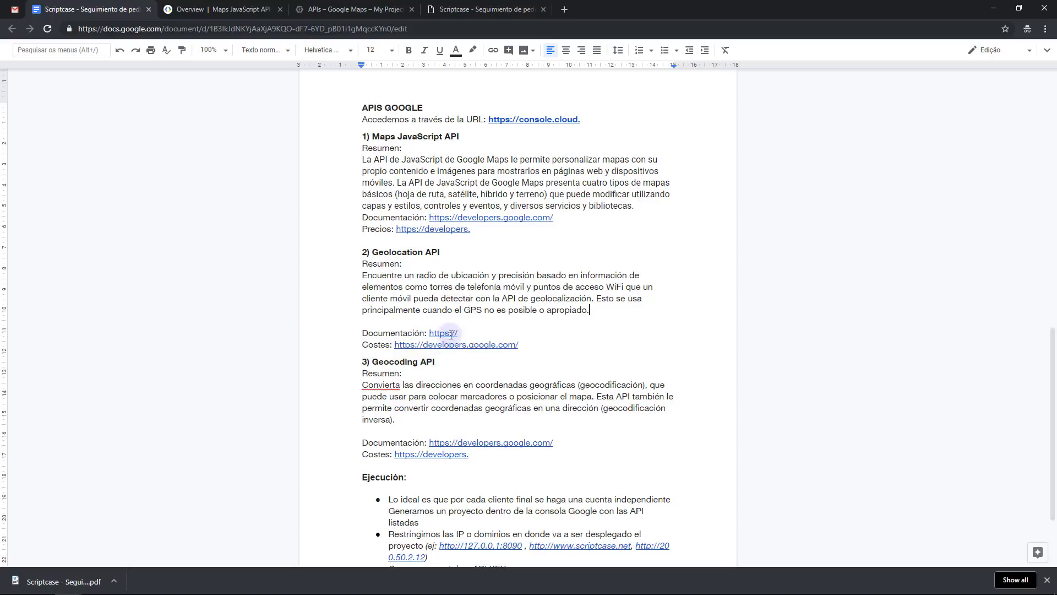
scroll(408, 264, down, 2)
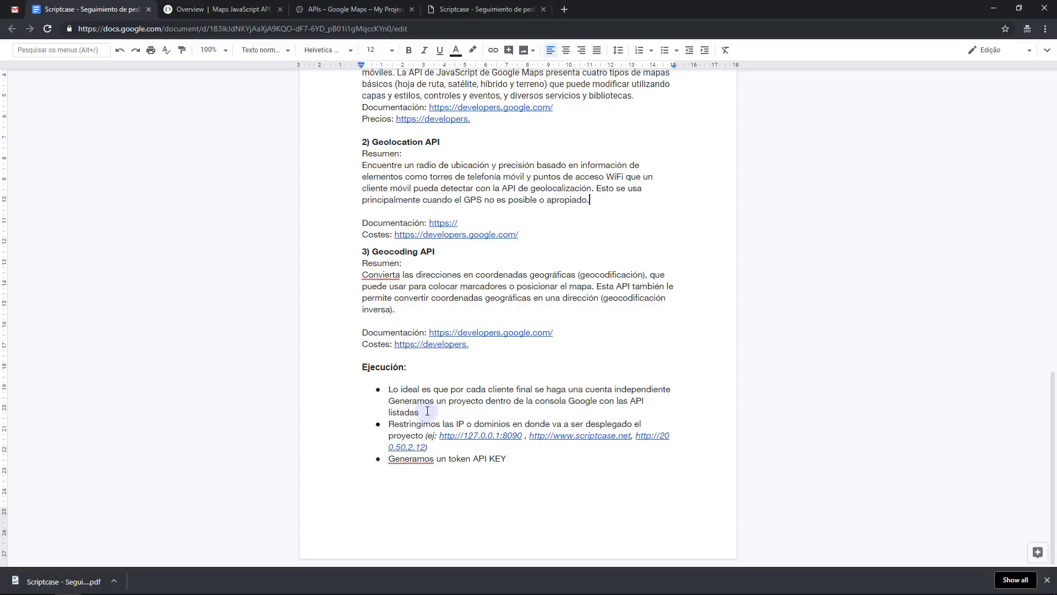
Highlight the Ejecución bullets on IP restriction and the KEY, then switch to the Maps JavaScript API overview
triple_click(427, 409)
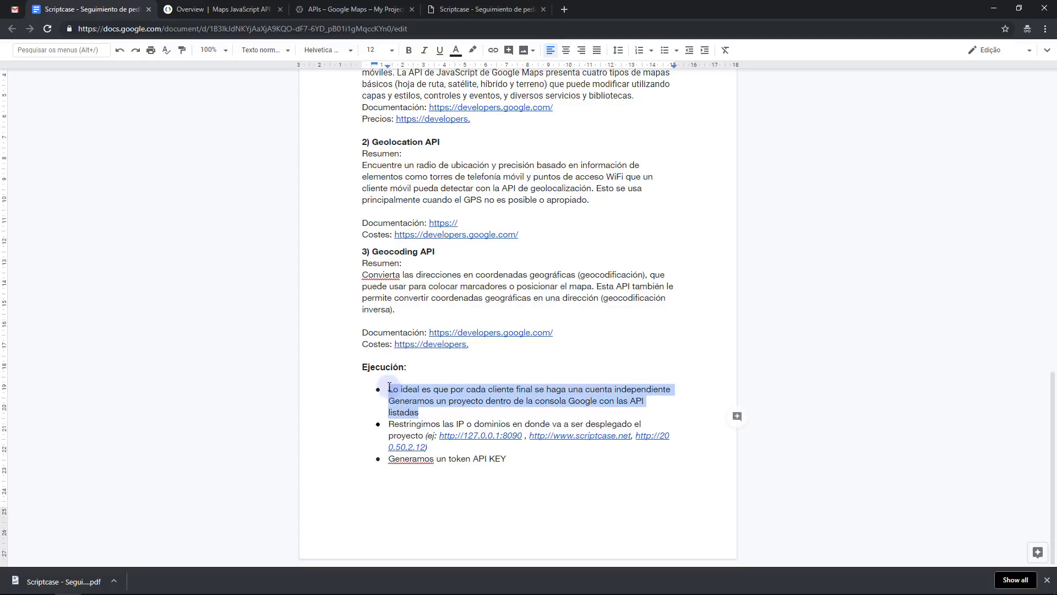
click(441, 412)
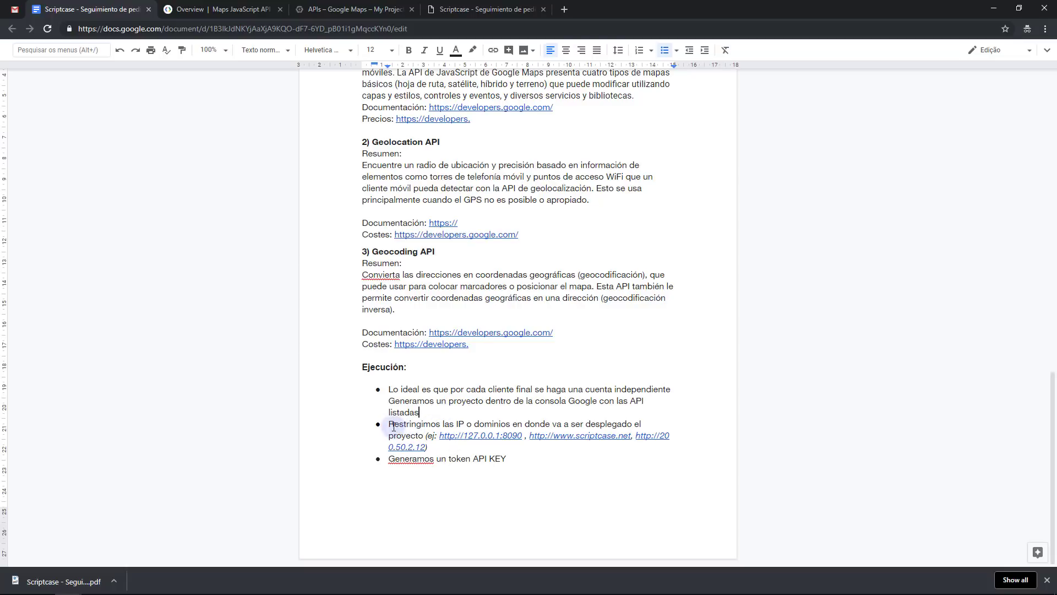
drag(389, 423, 484, 424)
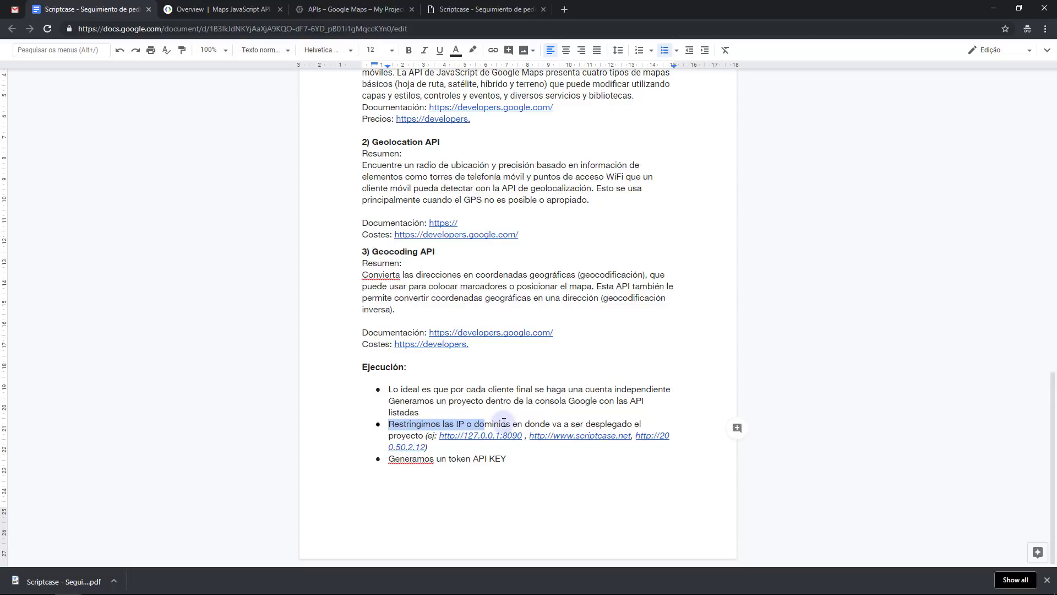
click(503, 423)
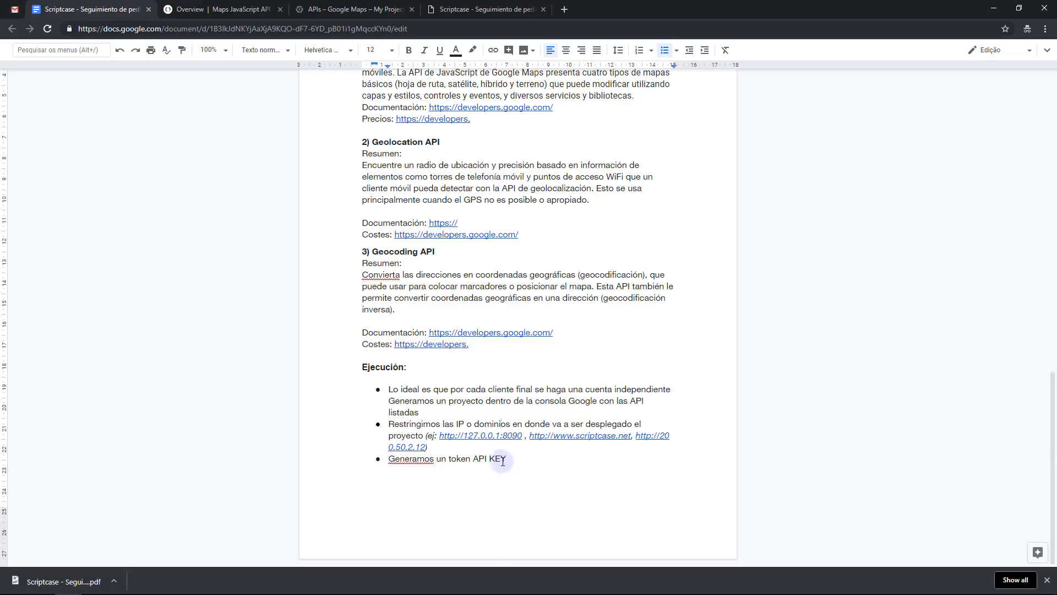
double_click(497, 458)
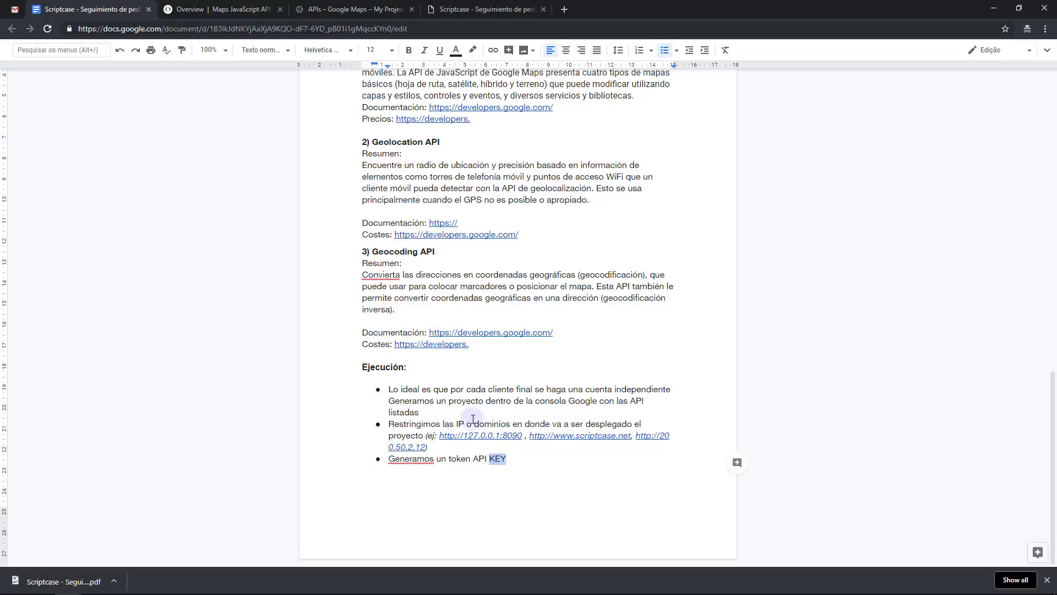
click(508, 468)
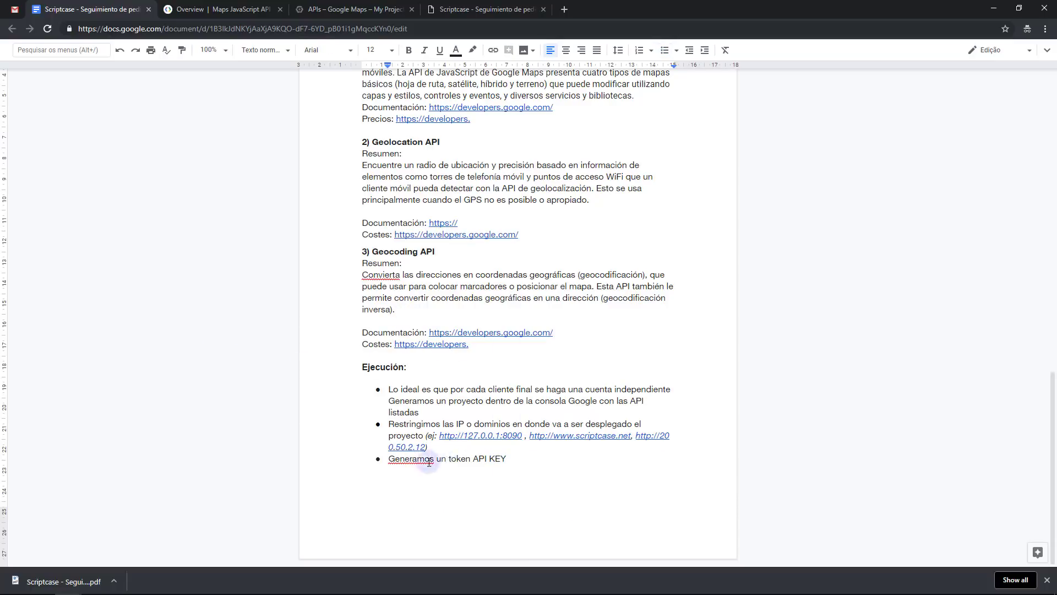
click(200, 8)
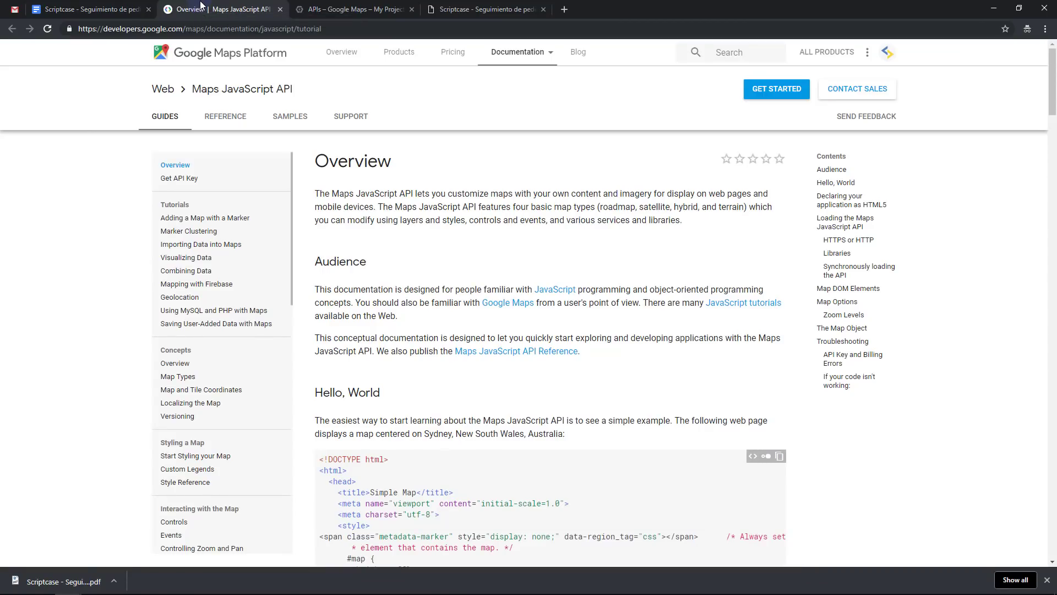
Close the Maps JavaScript API Overview tab and switch to the 'APIs – Google Maps' console tab
middle_click(201, 8)
click(202, 8)
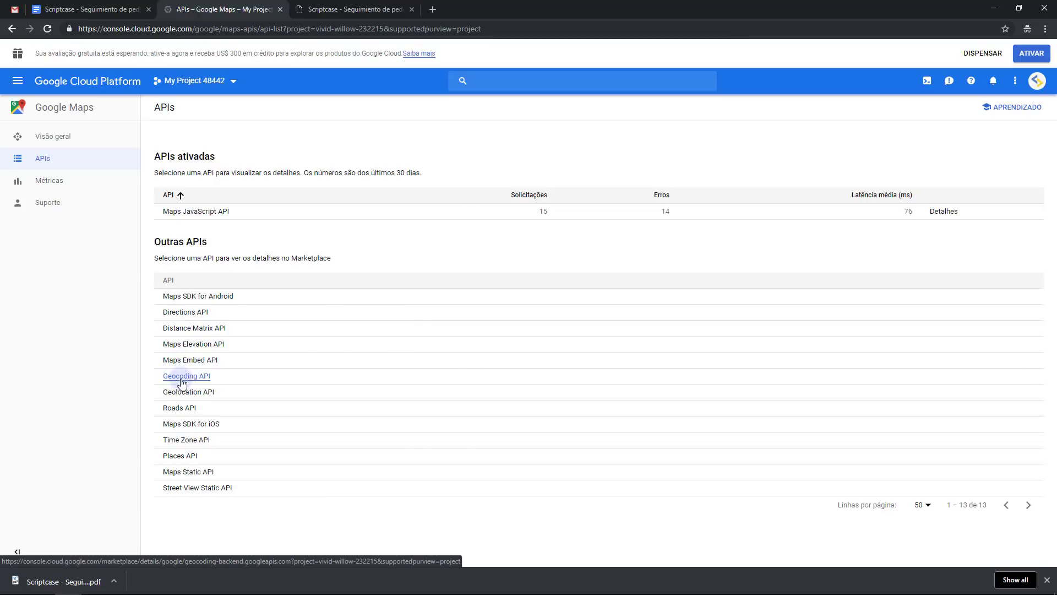
Open the Geolocation API details under Outras APIs and scroll down to its Preço section
click(179, 391)
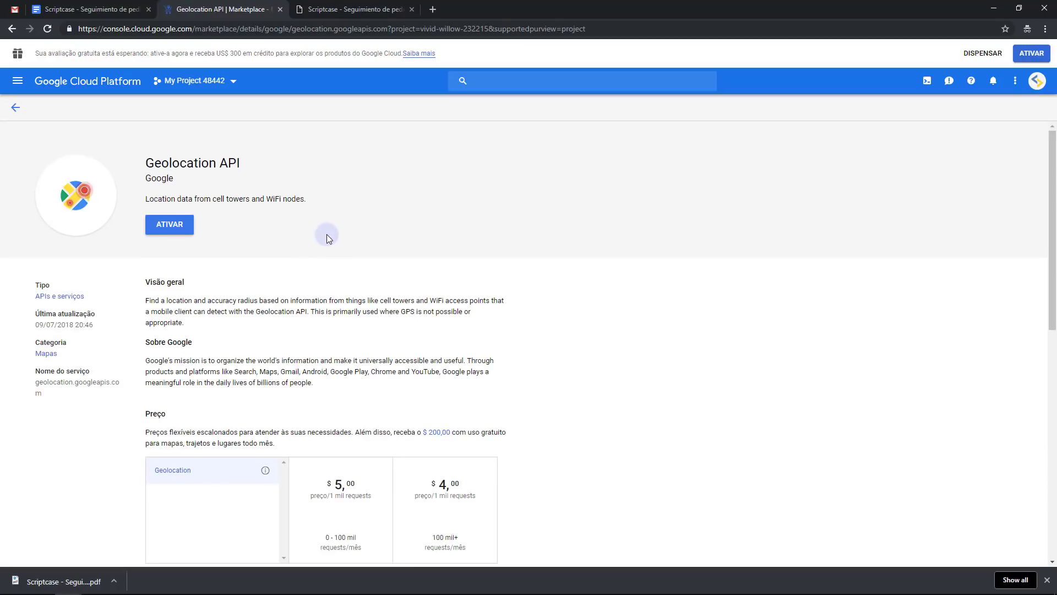
scroll(304, 175, down, 2)
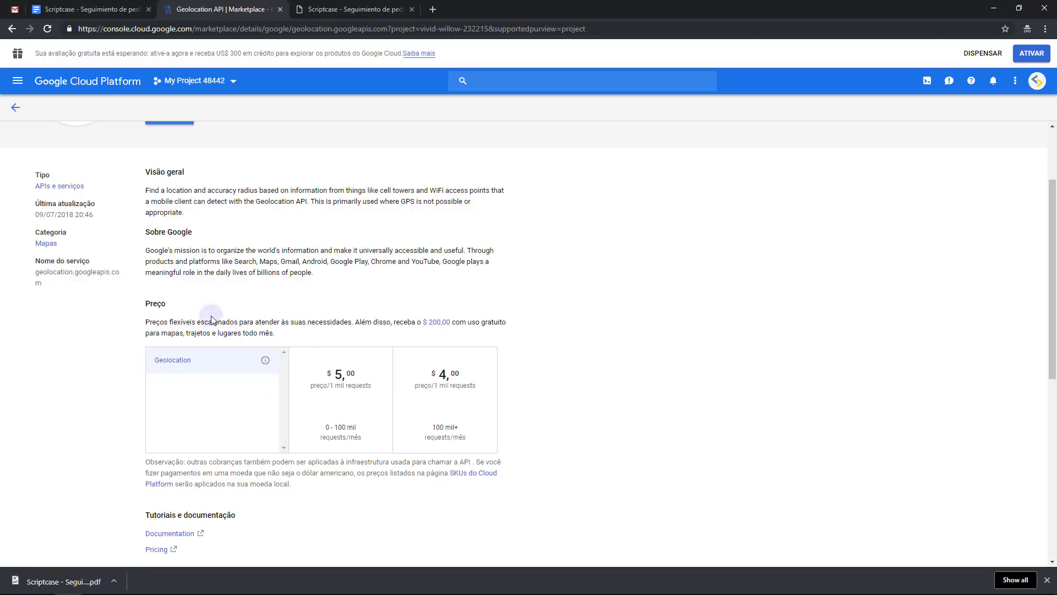
scroll(288, 249, down, 1)
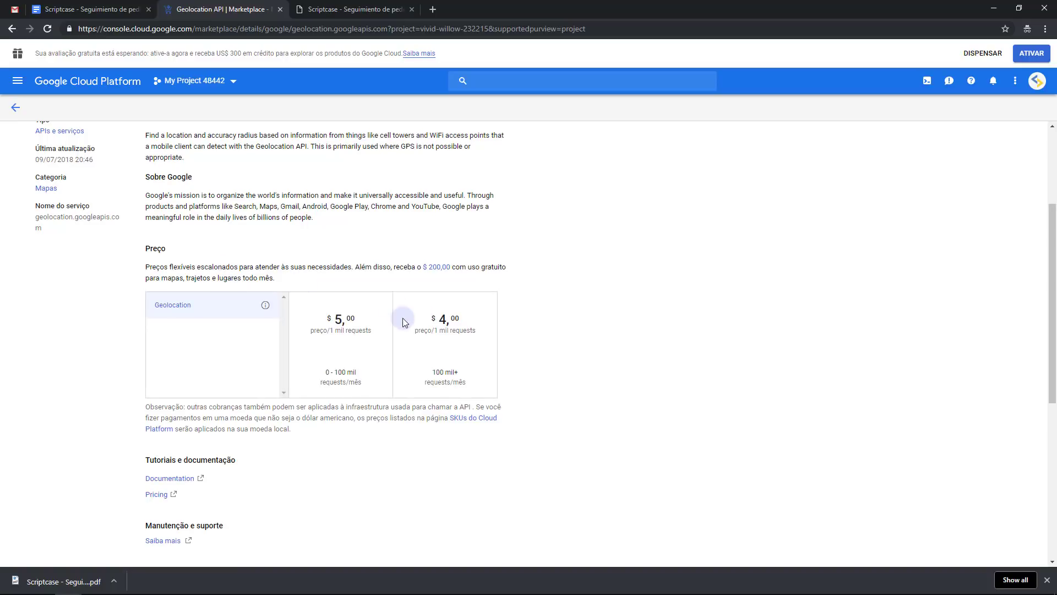
scroll(405, 313, up, 2)
scroll(405, 313, down, 3)
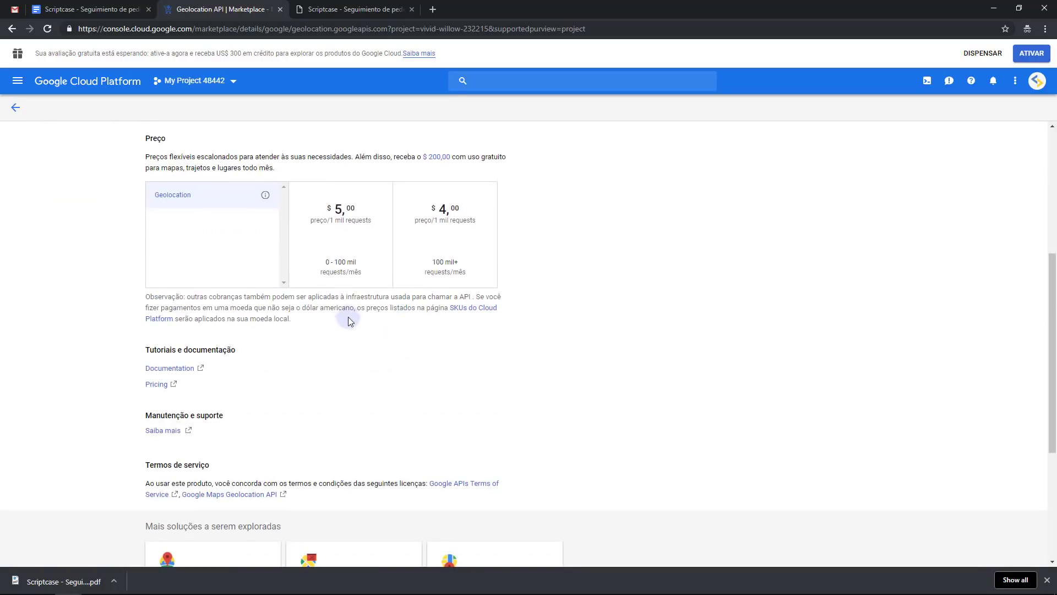
scroll(312, 337, up, 3)
Highlight the $5 per 1,000 requests pricing, then scroll back to the top
double_click(336, 374)
scroll(345, 325, down, 2)
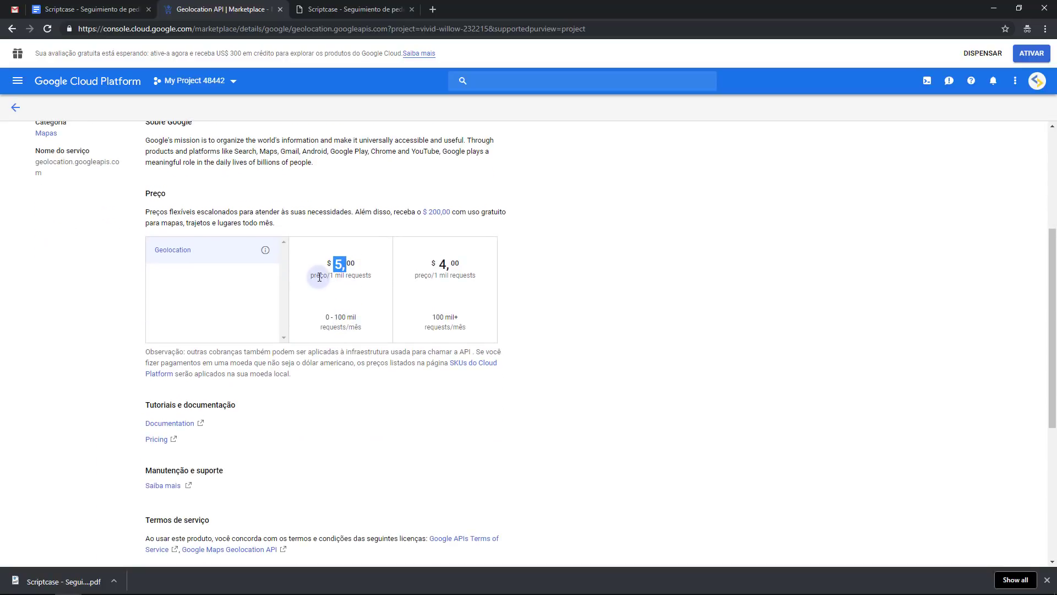
drag(319, 277, 350, 277)
click(346, 276)
double_click(360, 277)
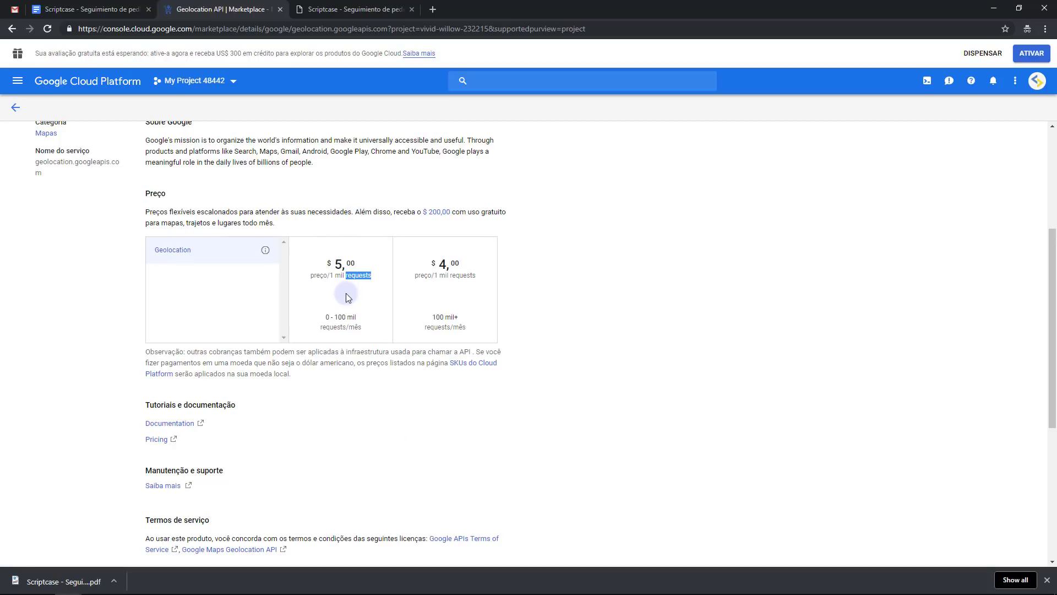
click(285, 214)
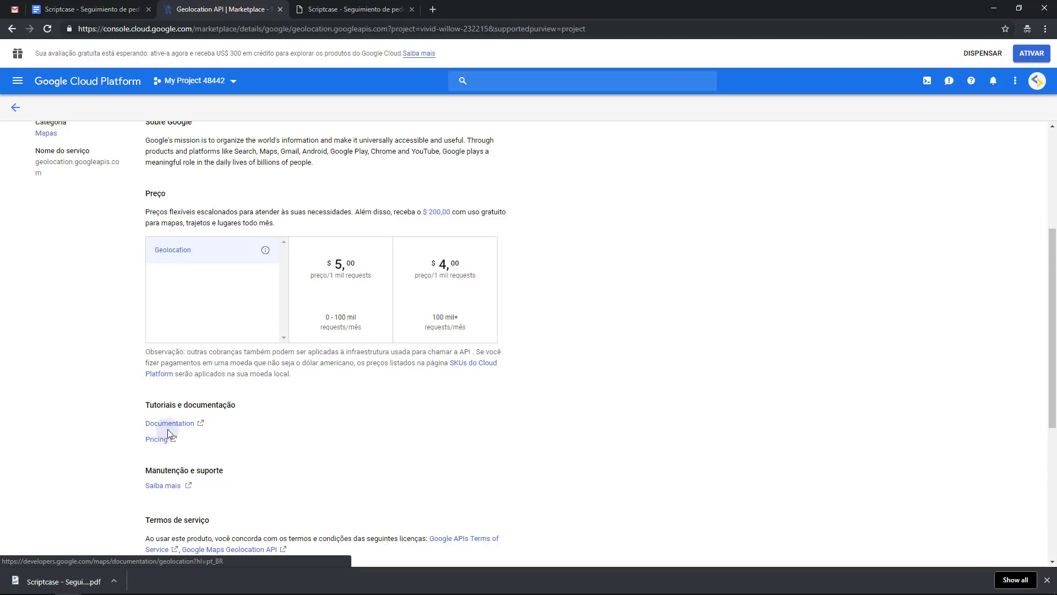
scroll(157, 439, up, 4)
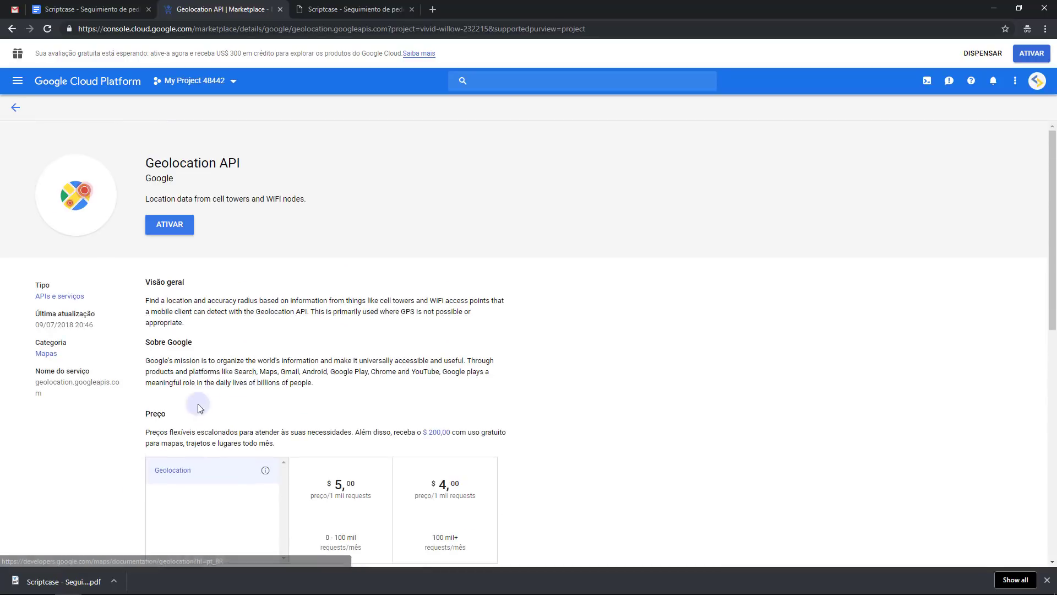
Enable the Geolocation API with ATIVAR and view its Cotas tab showing a daily limit of 1
click(163, 227)
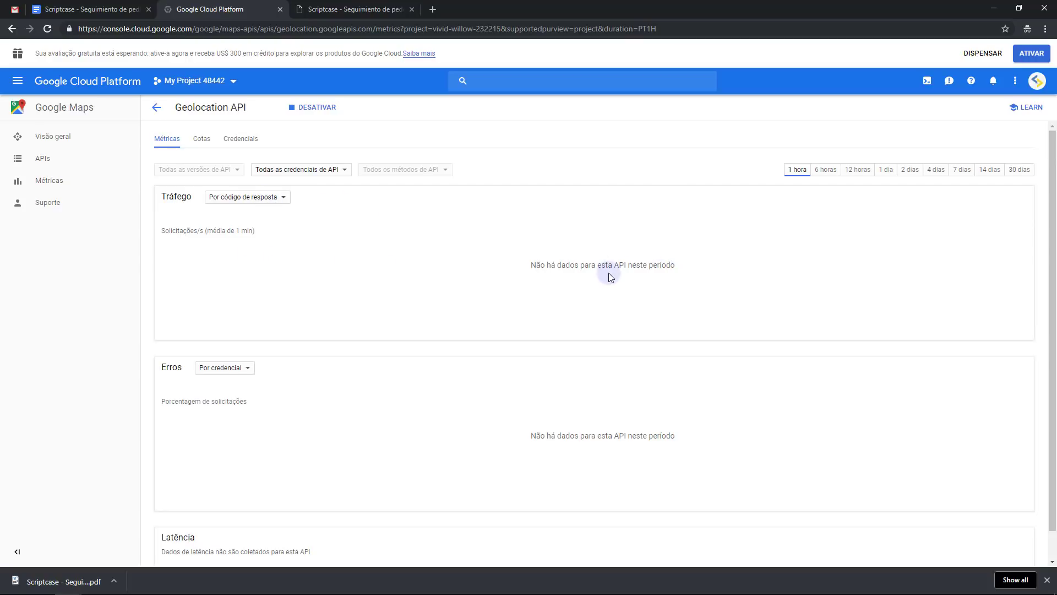
scroll(477, 379, down, 1)
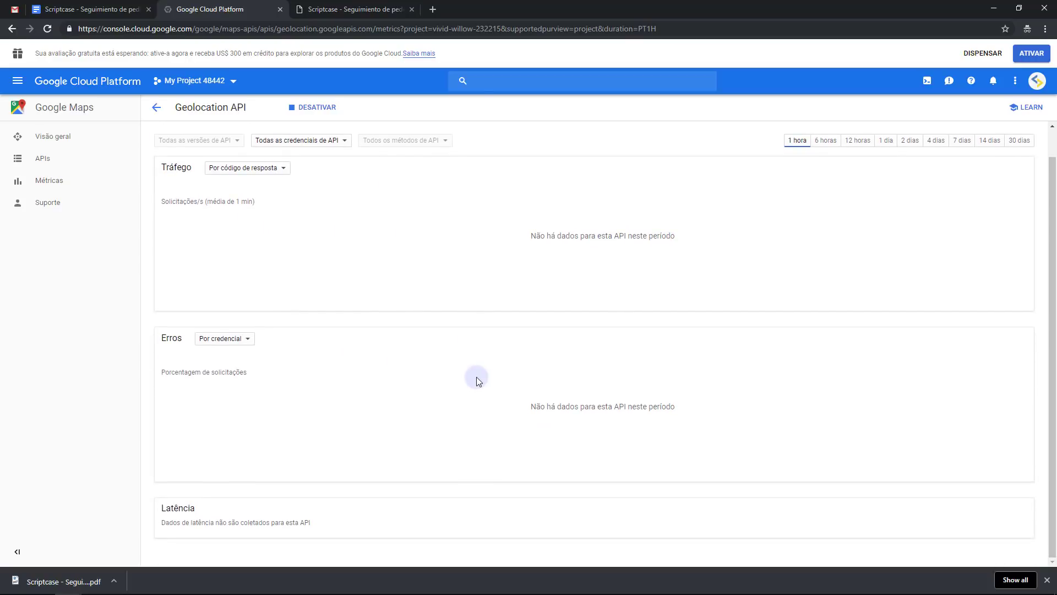
scroll(786, 420, up, 1)
click(201, 139)
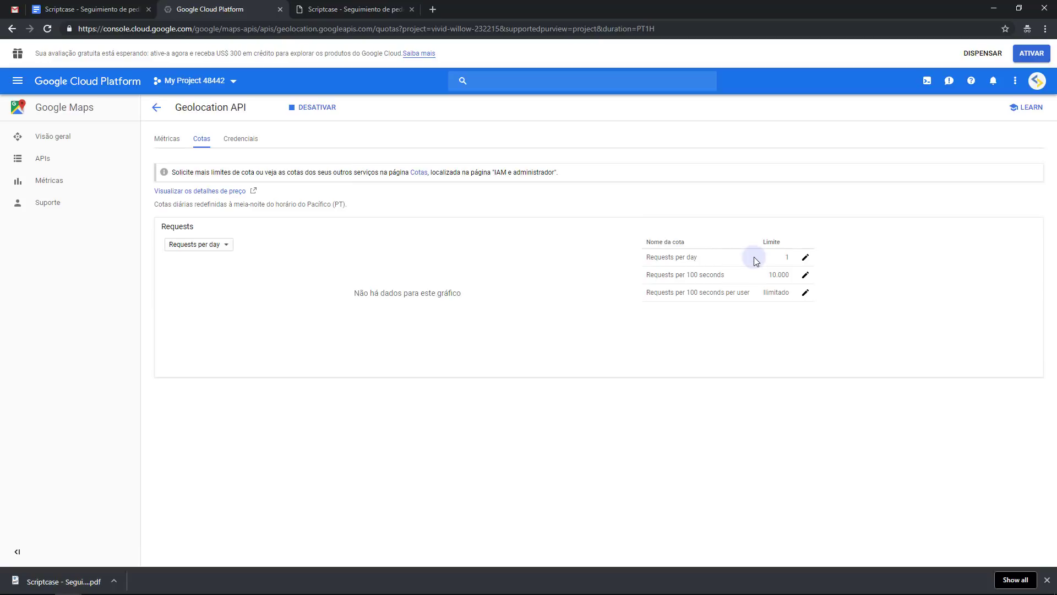
Check the daily Requests quota row, then view the Credenciais tab listing Chave de API 1
double_click(653, 257)
click(696, 212)
click(235, 141)
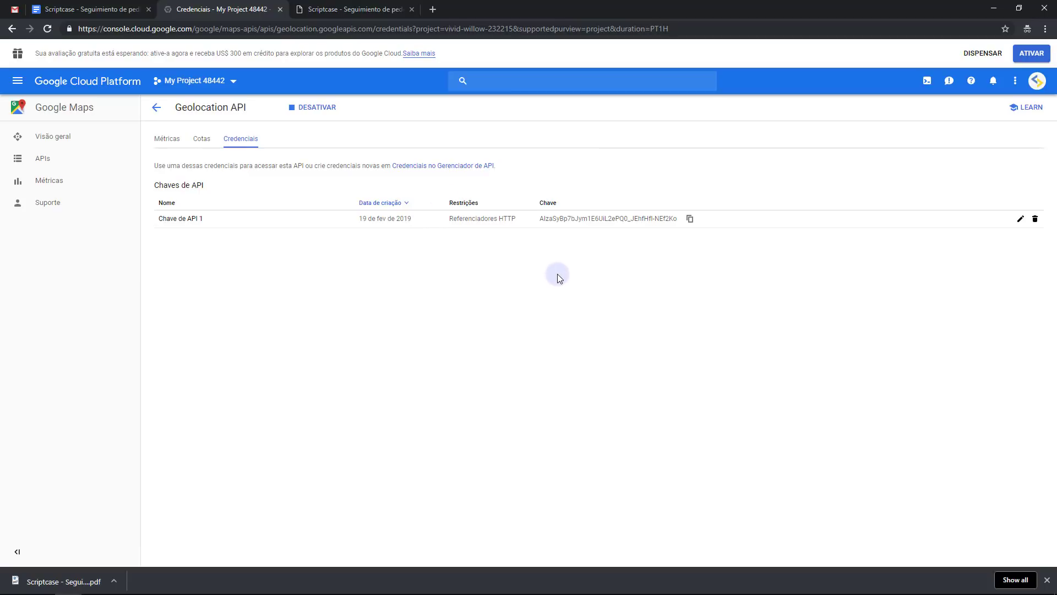
drag(538, 218, 674, 223)
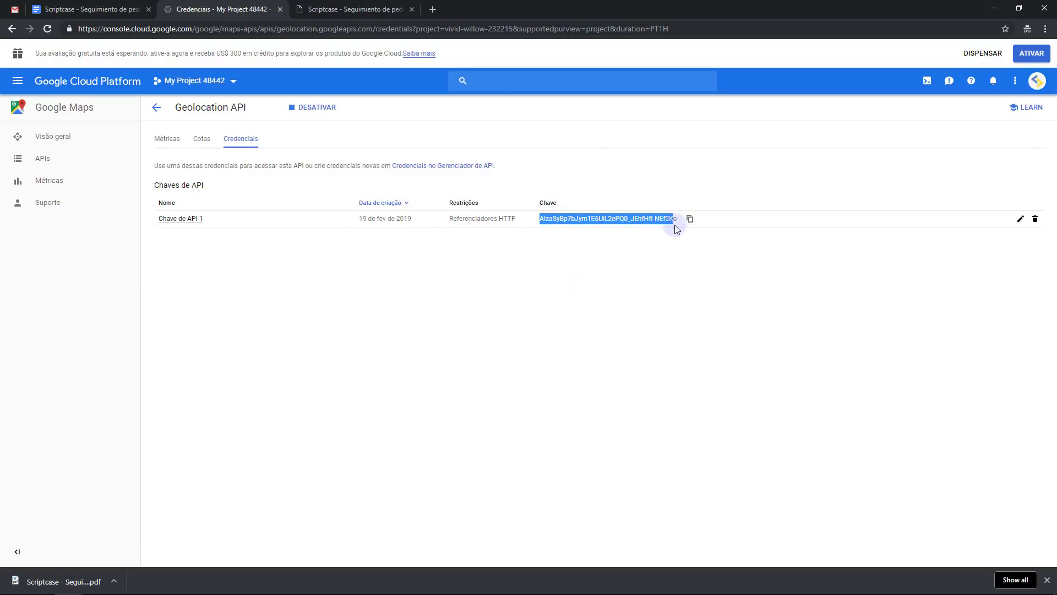
click(572, 296)
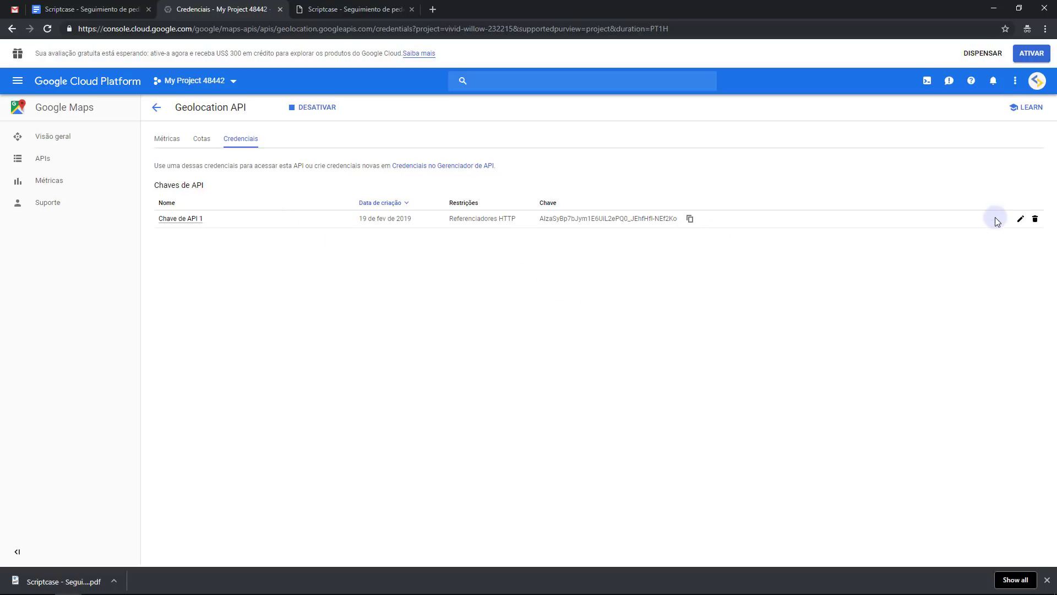
click(1019, 219)
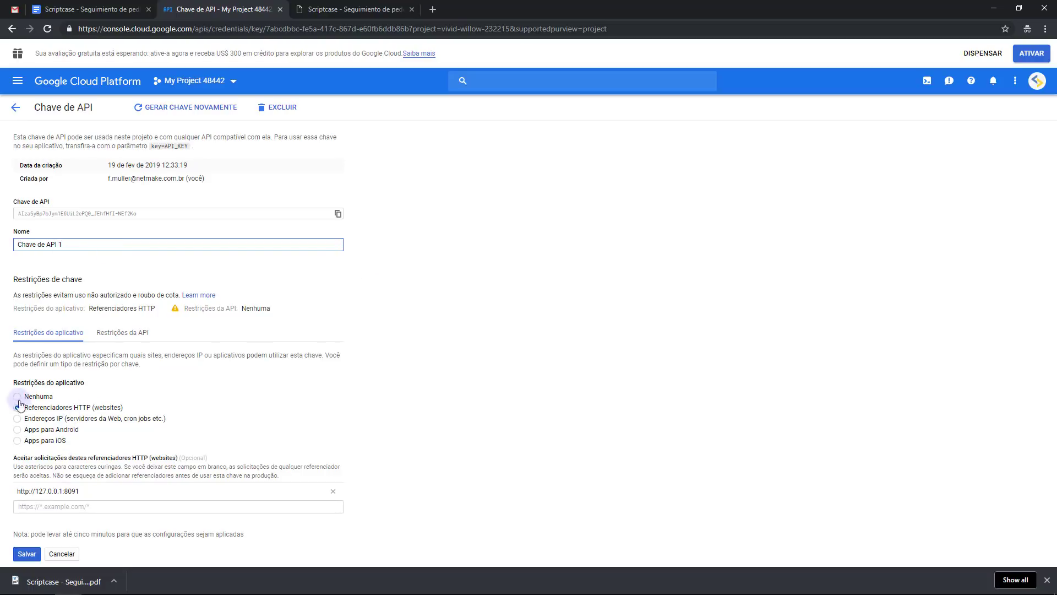
click(95, 503)
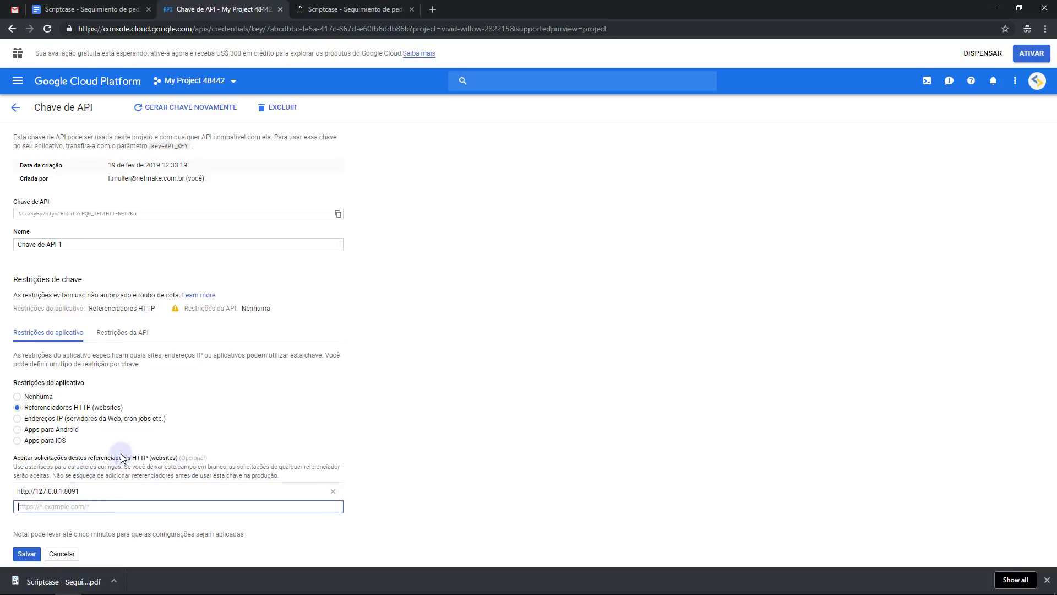
click(110, 9)
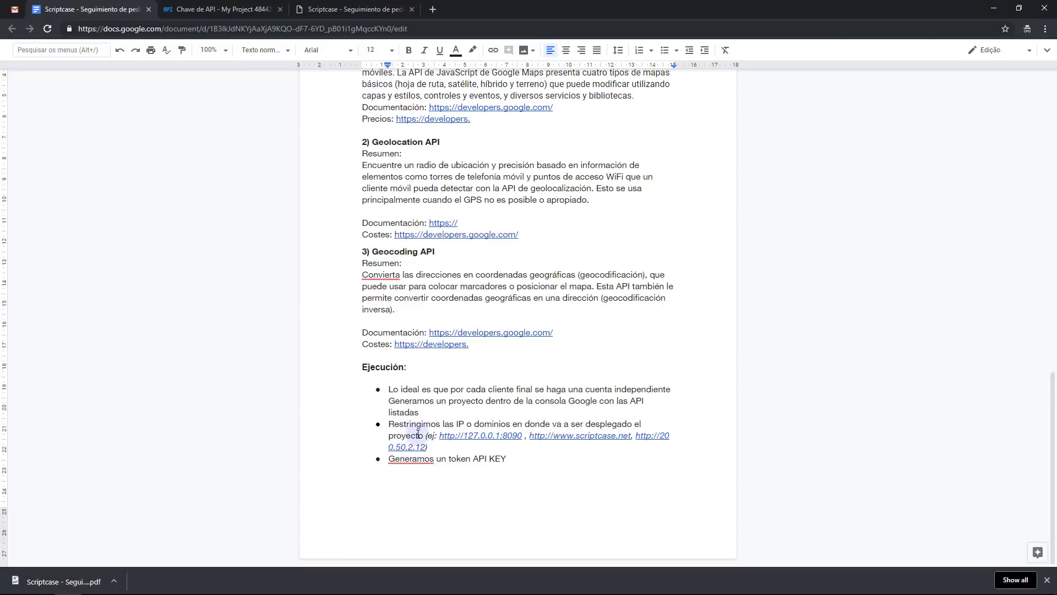
Highlight 'Restringimos' in the notes, then go back to the API key's referrer field
drag(396, 423, 430, 424)
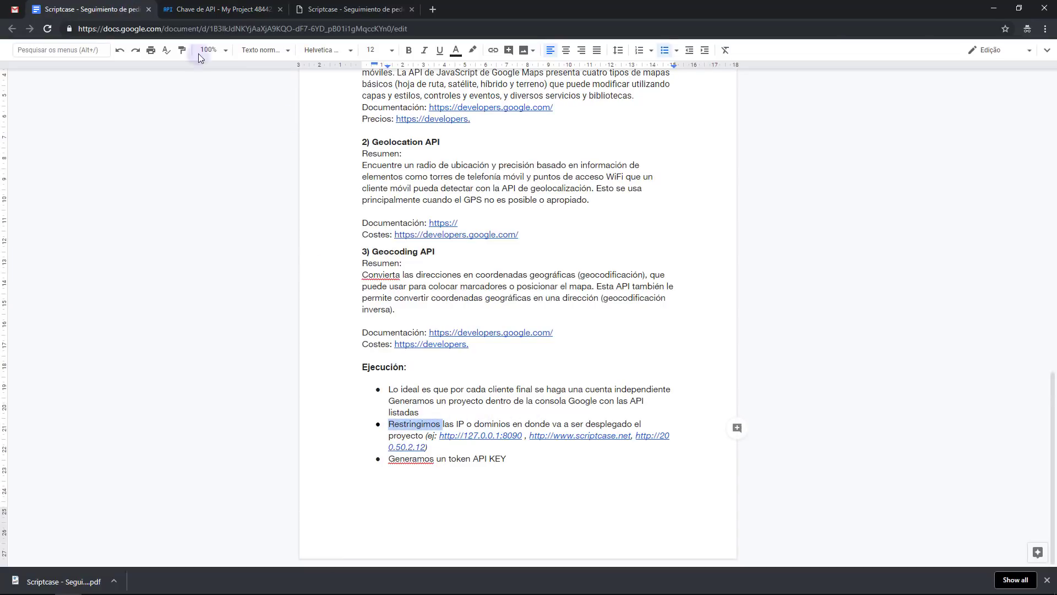
click(223, 9)
click(44, 505)
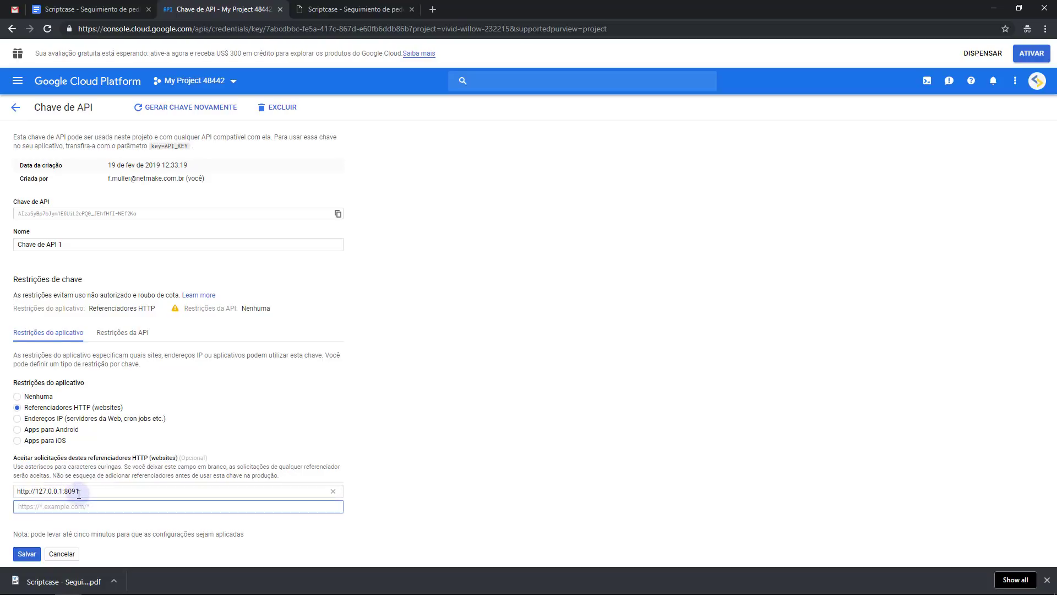
drag(83, 491, 8, 494)
double_click(641, 3)
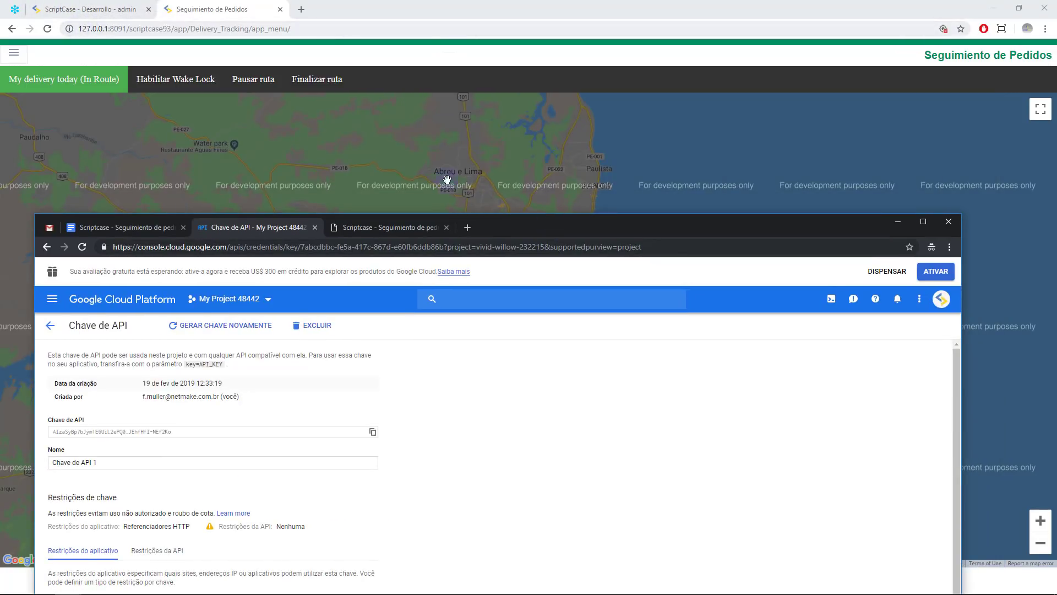
double_click(629, 222)
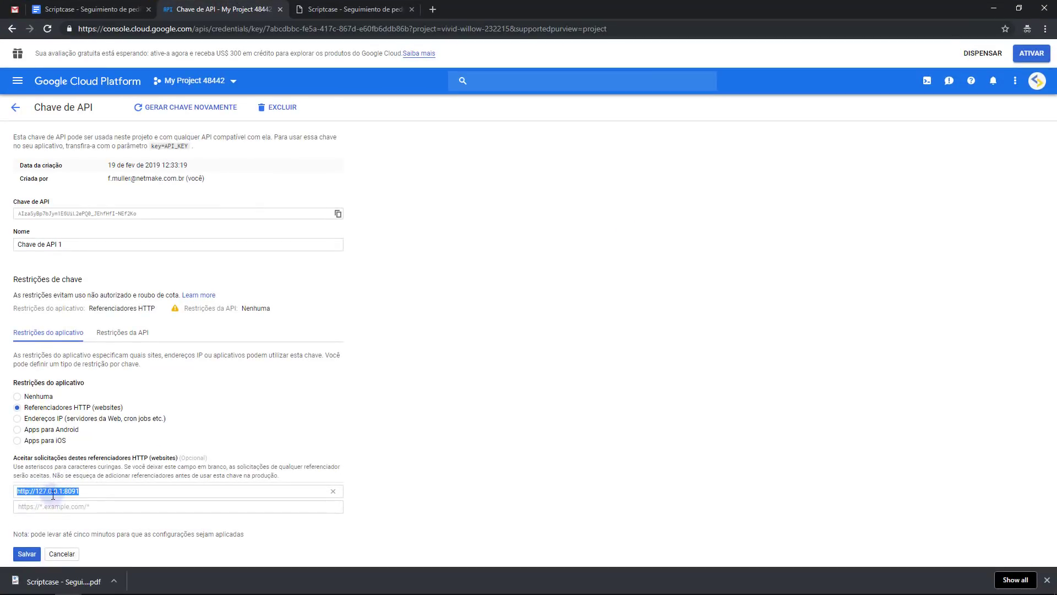
click(70, 495)
double_click(70, 493)
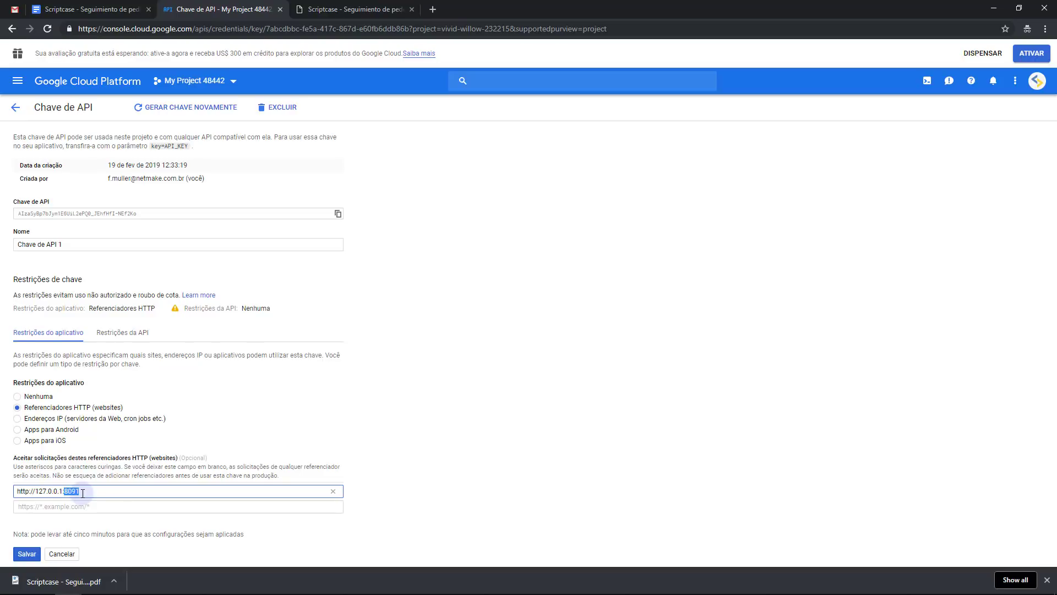
click(83, 492)
double_click(71, 490)
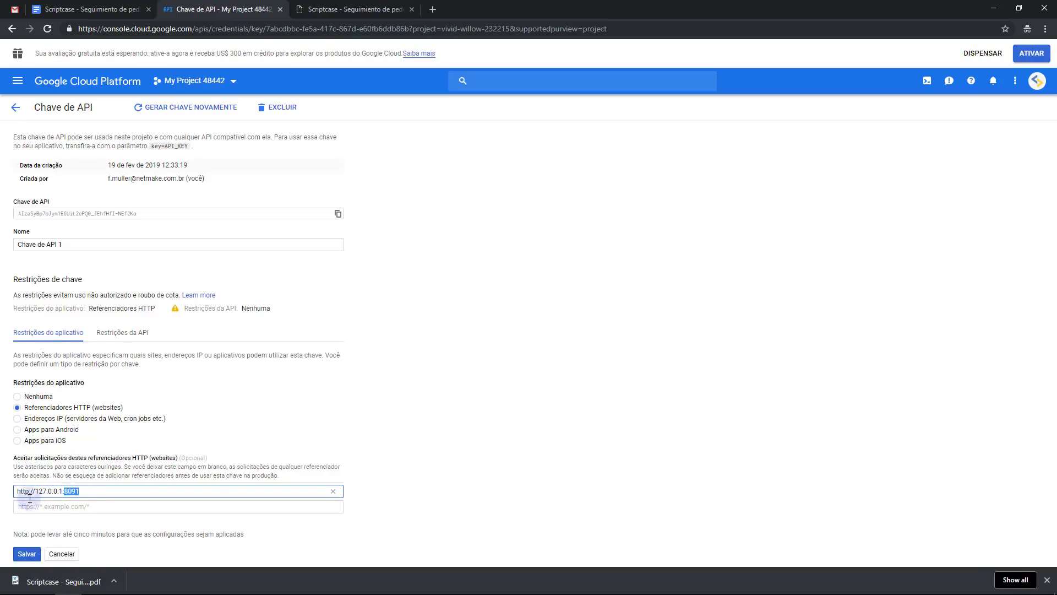
click(59, 490)
Retype port 8091 in the referrer, restore the console window and return to Scriptcase
double_click(71, 490)
text(8091)
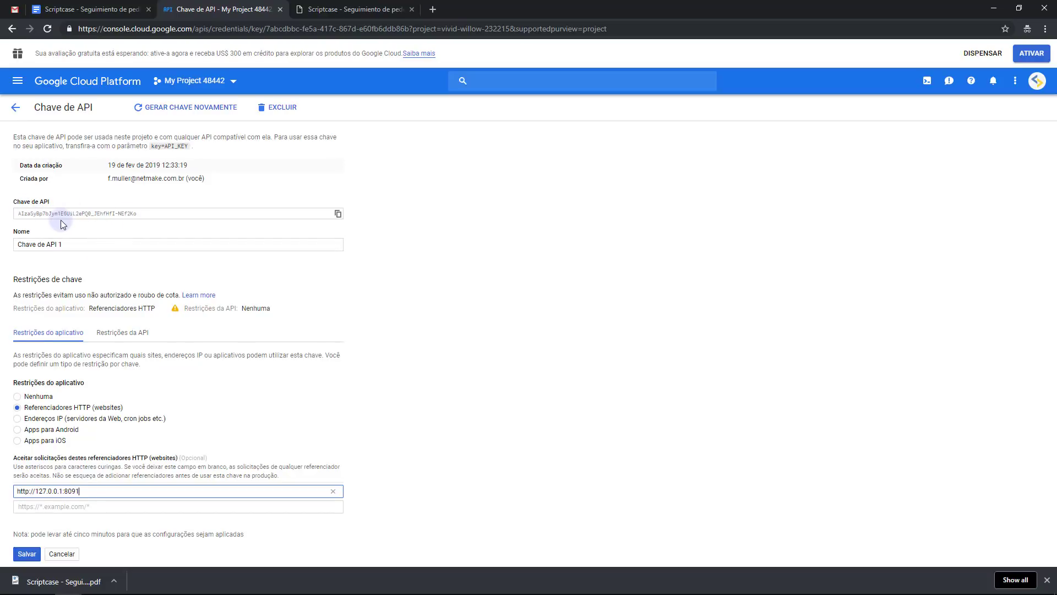
click(75, 516)
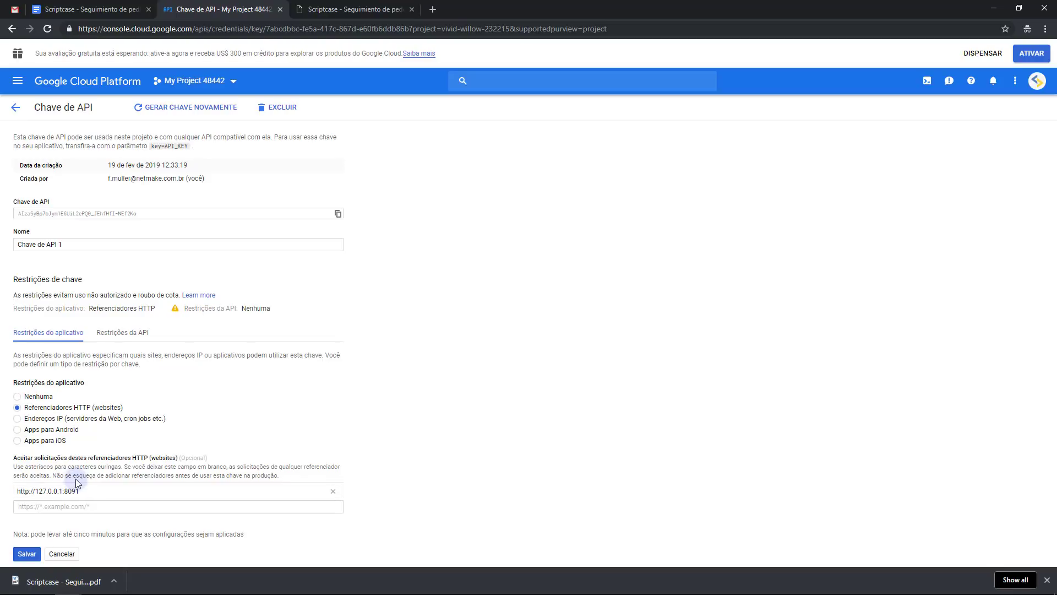
click(328, 432)
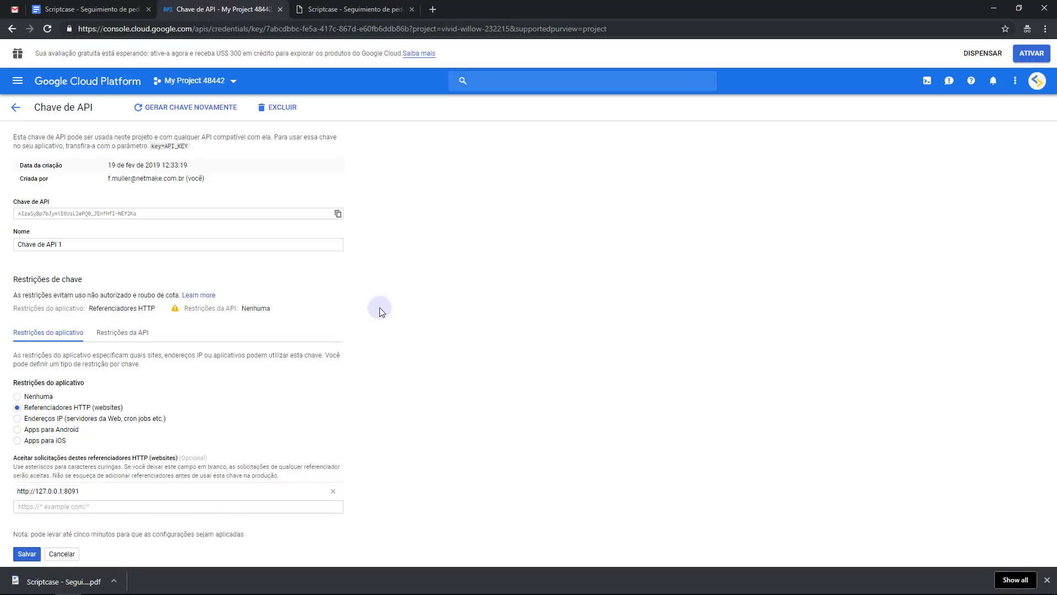
drag(507, 7, 507, 64)
click(62, 7)
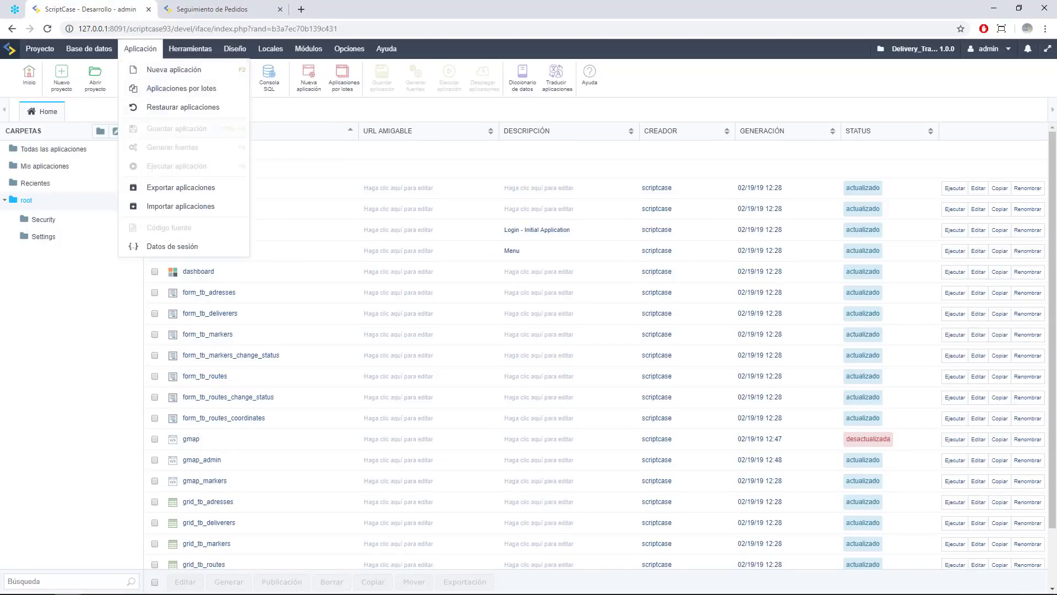
Close the Delivery_Tracking project and log back in with the admin password
click(132, 90)
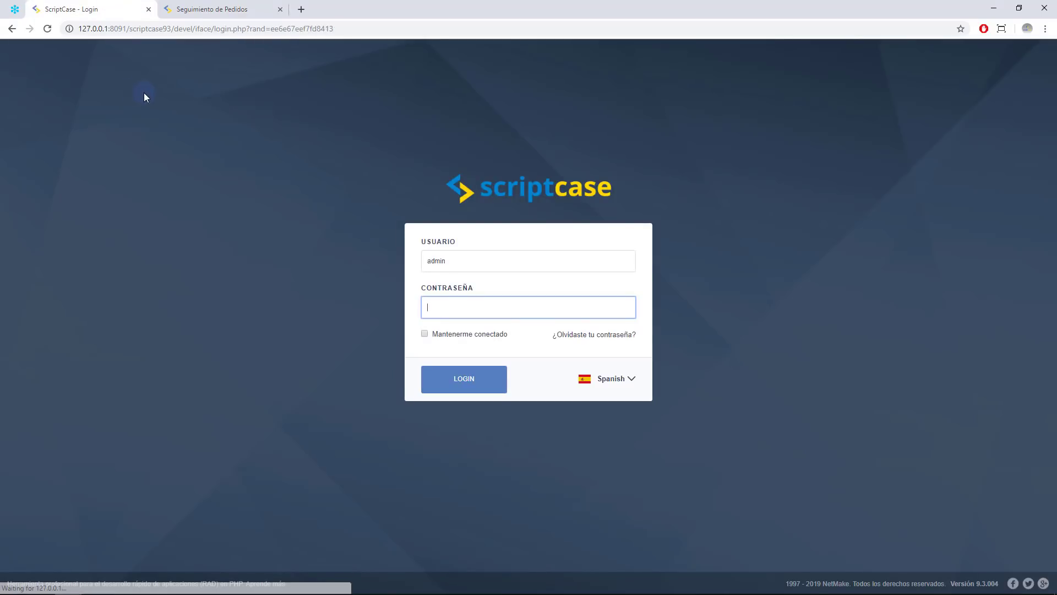
text(admin)
key(Return)
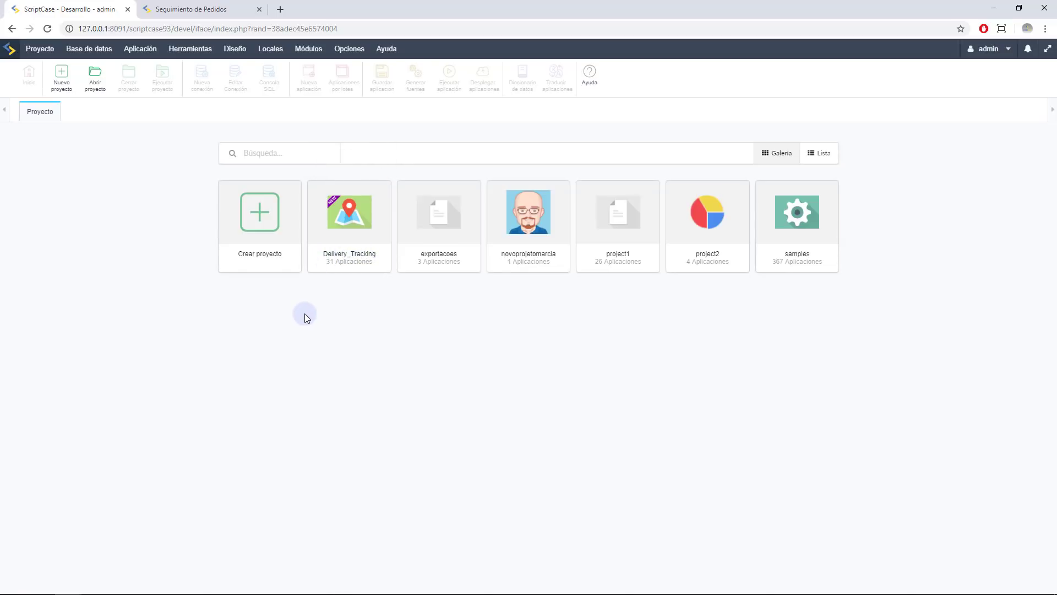
click(976, 50)
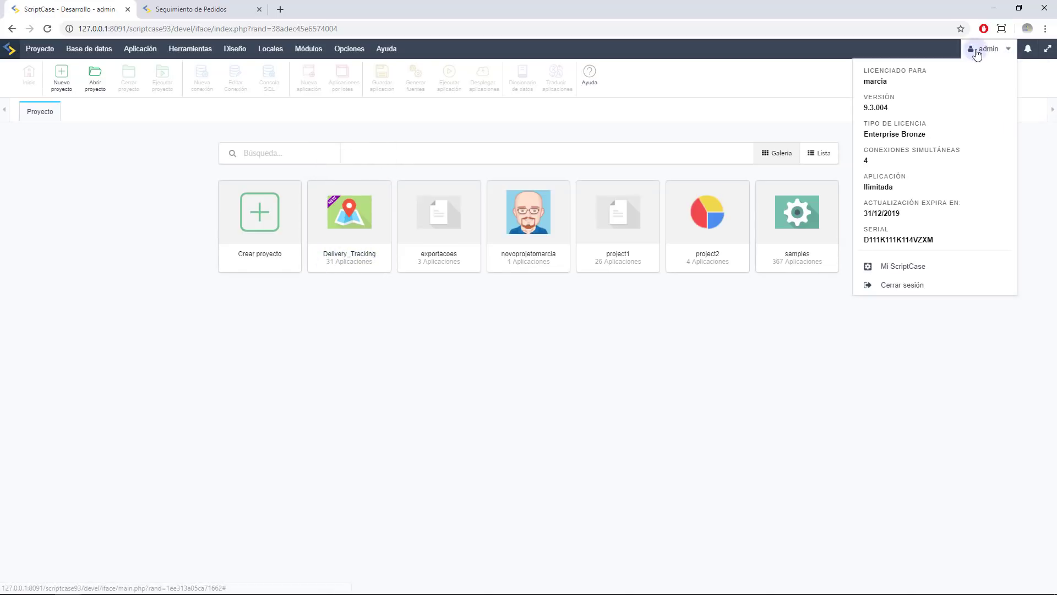
double_click(864, 107)
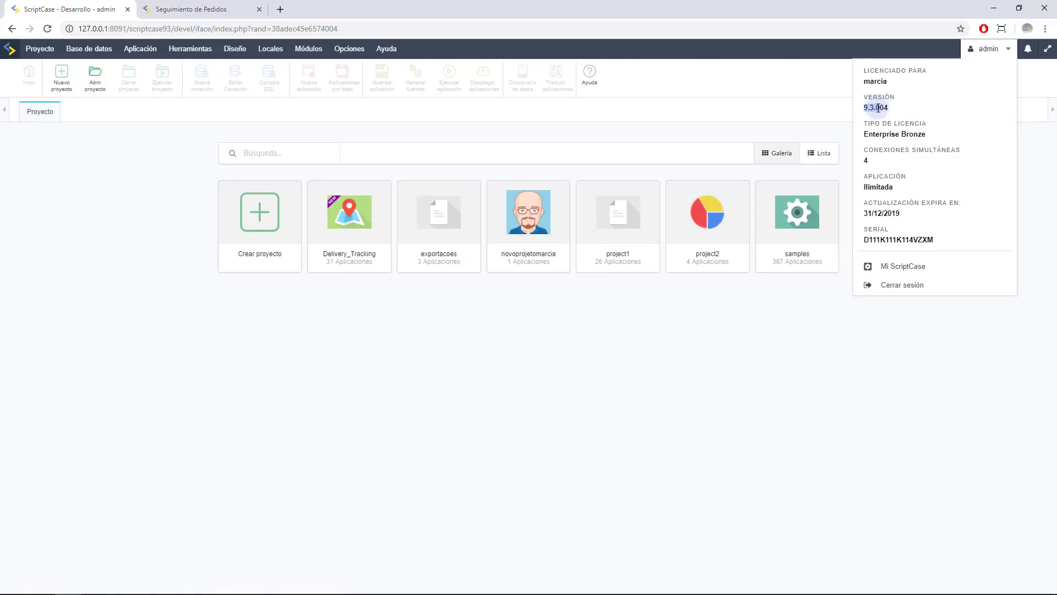
click(349, 405)
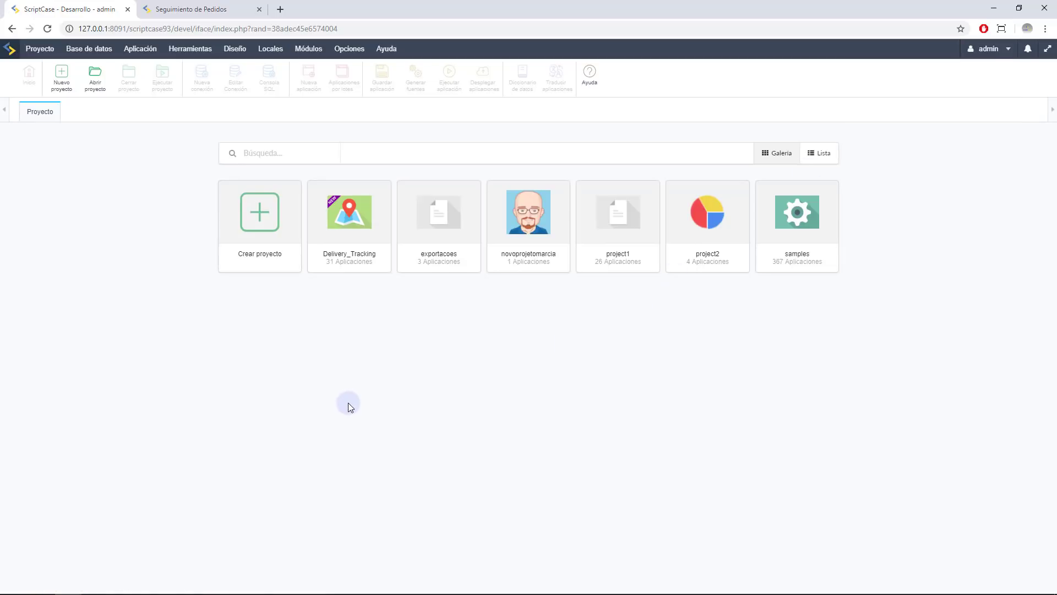
click(281, 9)
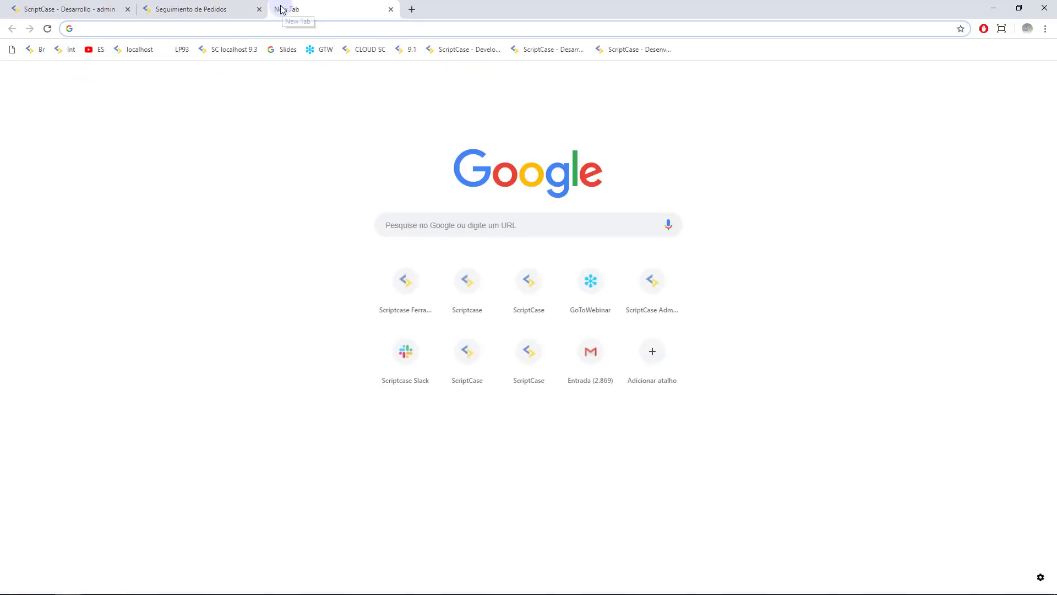
middle_click(307, 8)
click(347, 161)
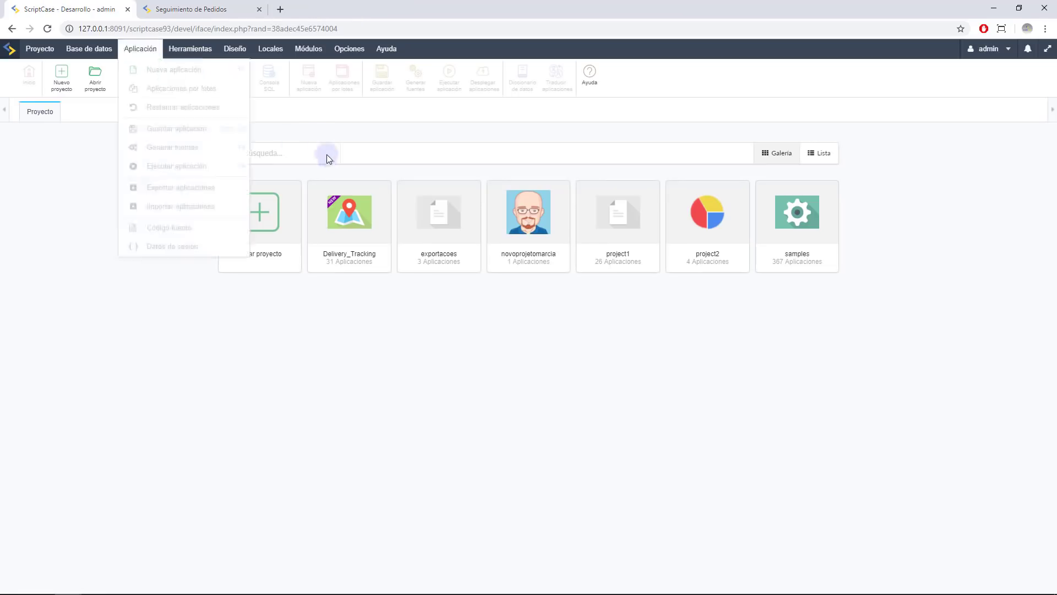
click(385, 49)
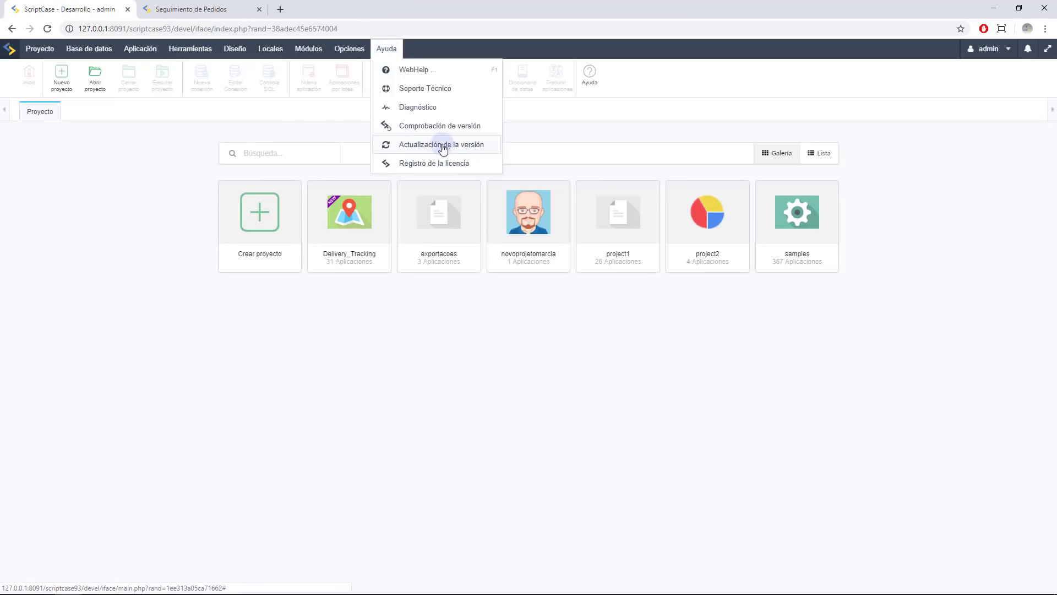
click(335, 330)
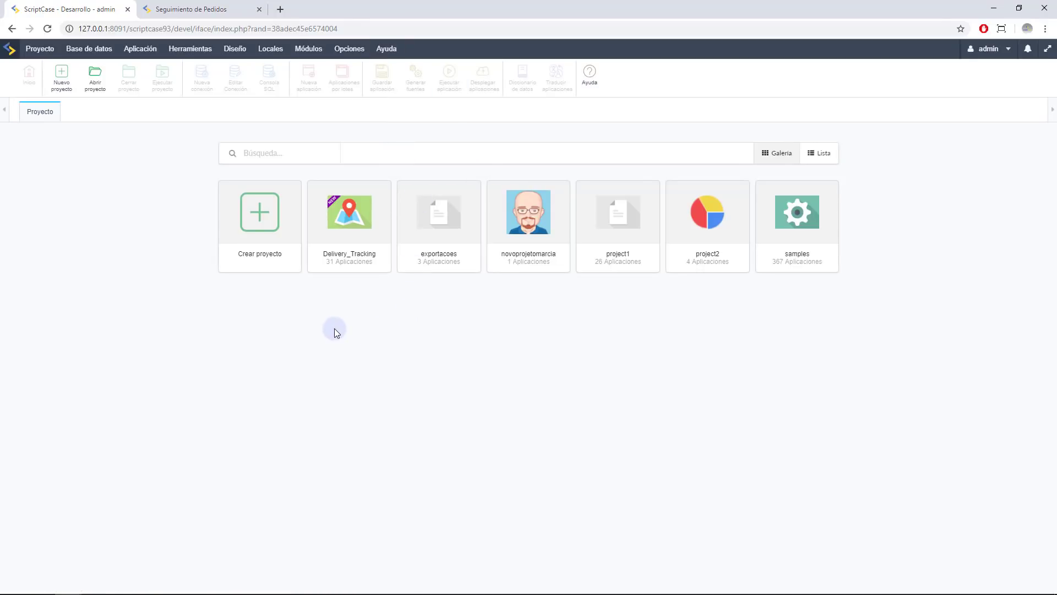
click(254, 233)
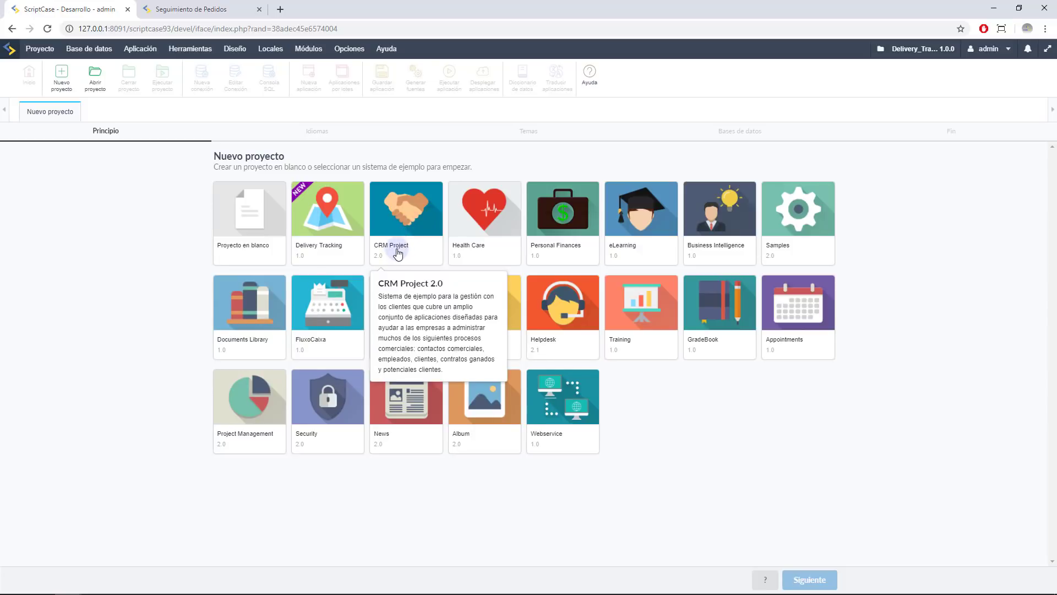
Read the descriptions of the sample systems, including Health Care, Samples and Delivery Tracking
mouse_move(466, 251)
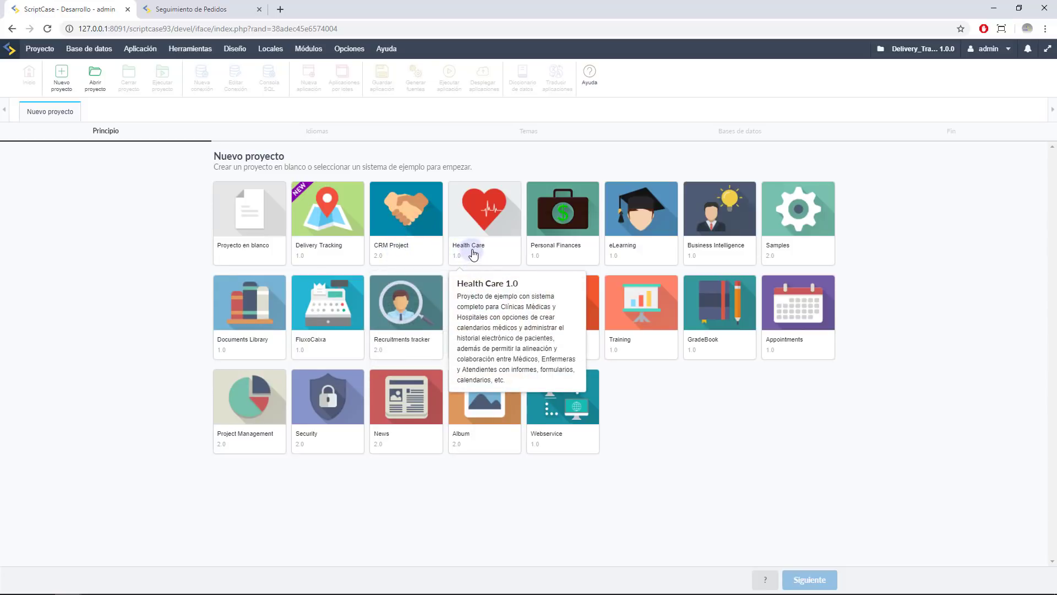
mouse_move(572, 263)
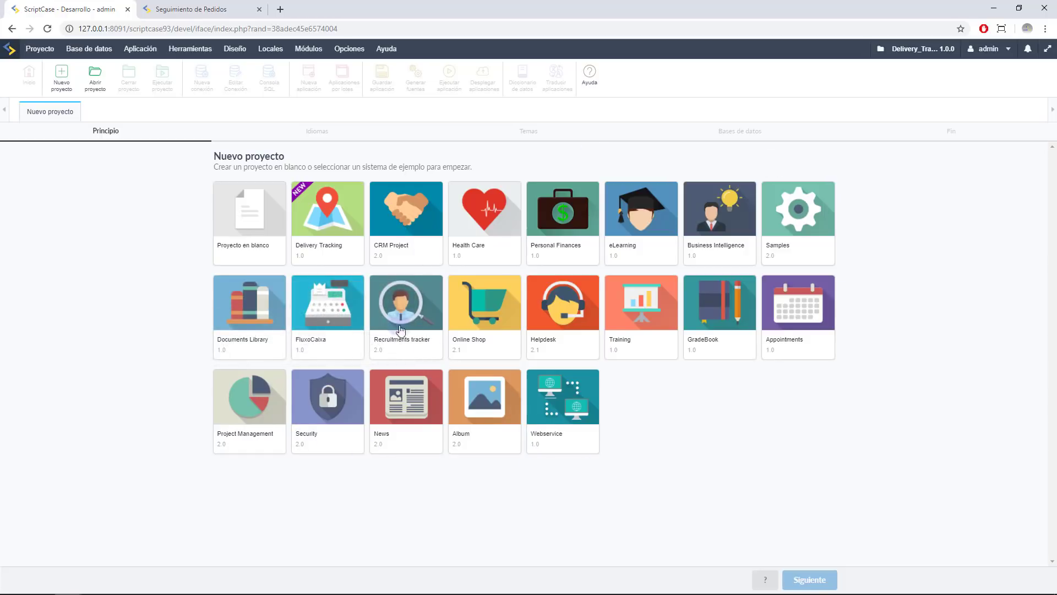
mouse_move(789, 243)
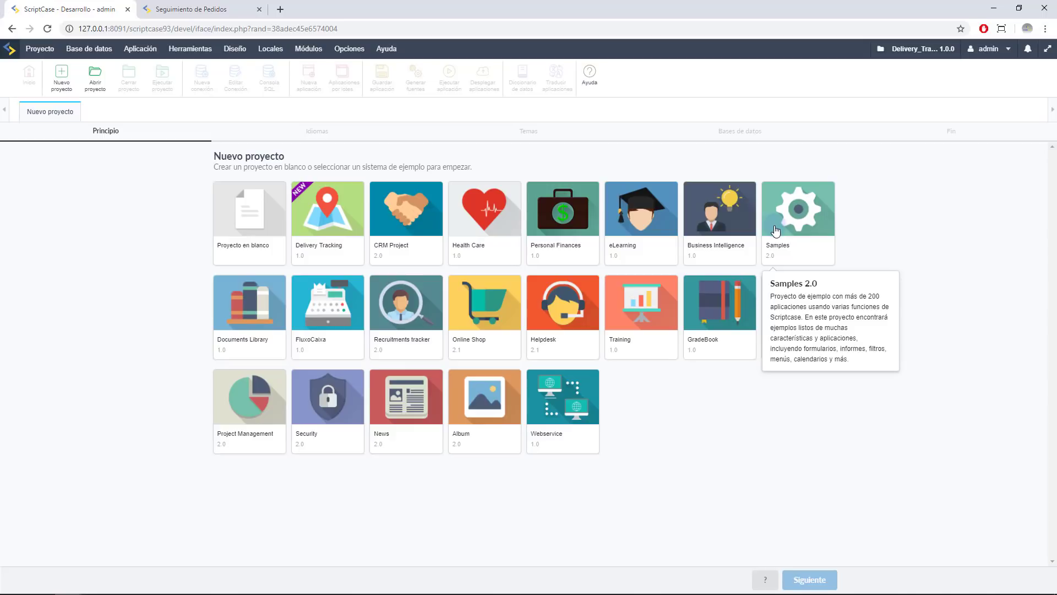
mouse_move(320, 219)
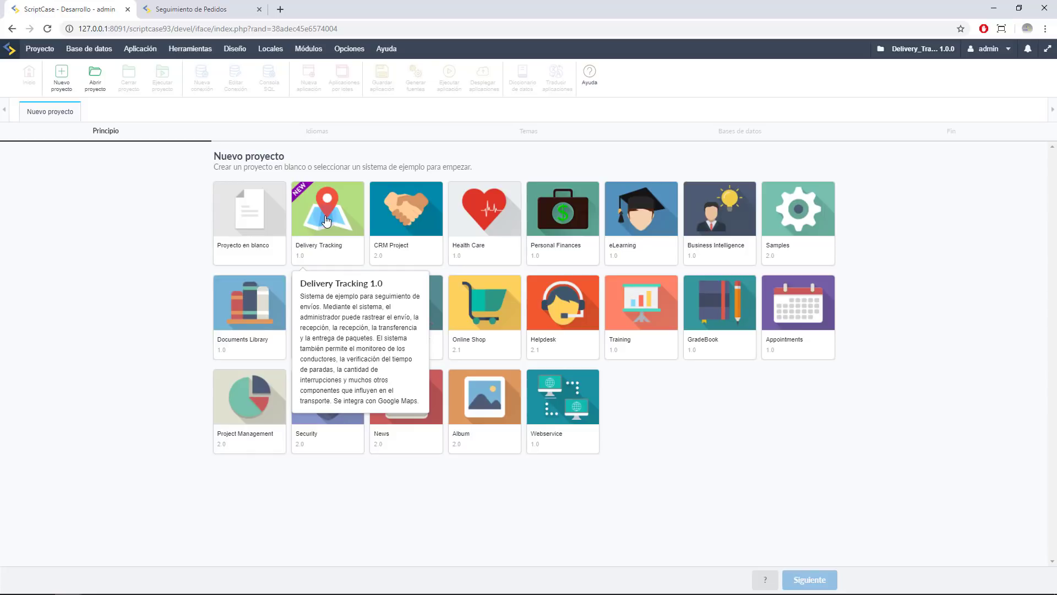
Choose the Delivery Tracking sample as Delivery_Tracking1, review its details and continue to Bases de datos
click(327, 220)
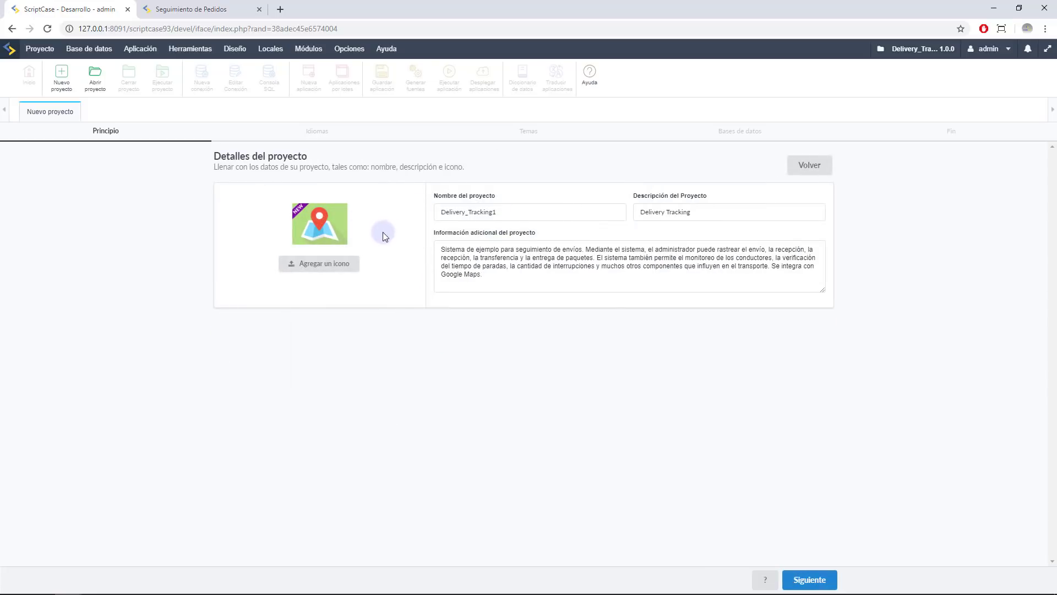
click(579, 278)
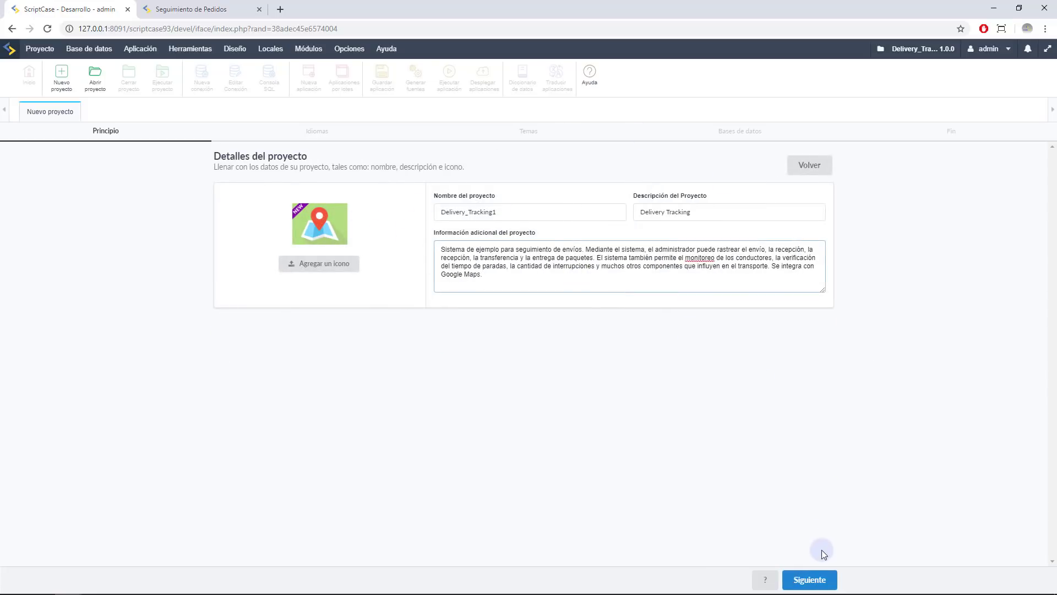
click(810, 578)
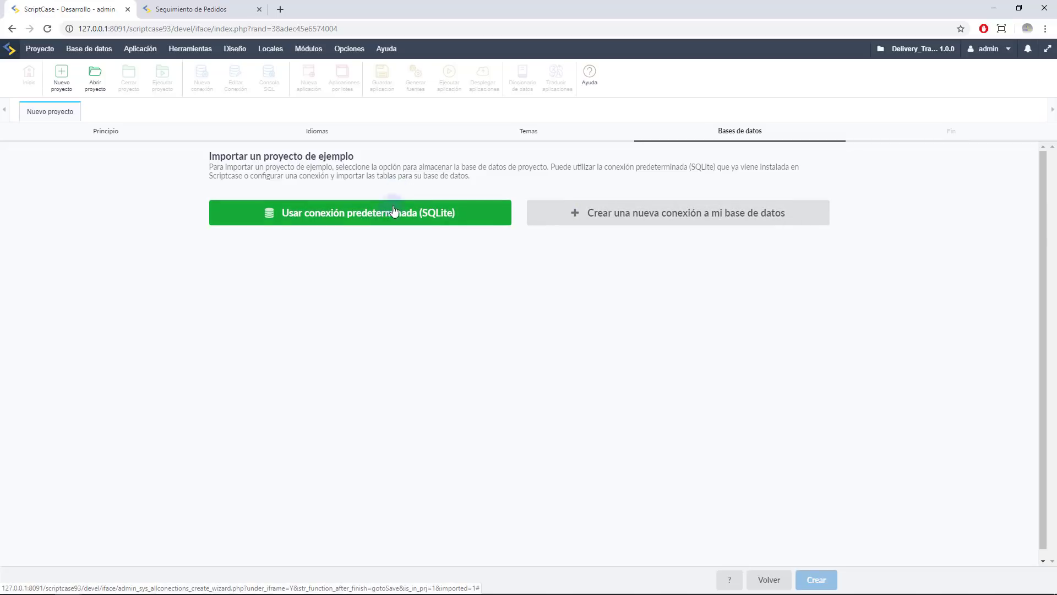
Pick the default SQLite connection, then close the wizard tab and show the Abrir proyecto gallery
click(444, 217)
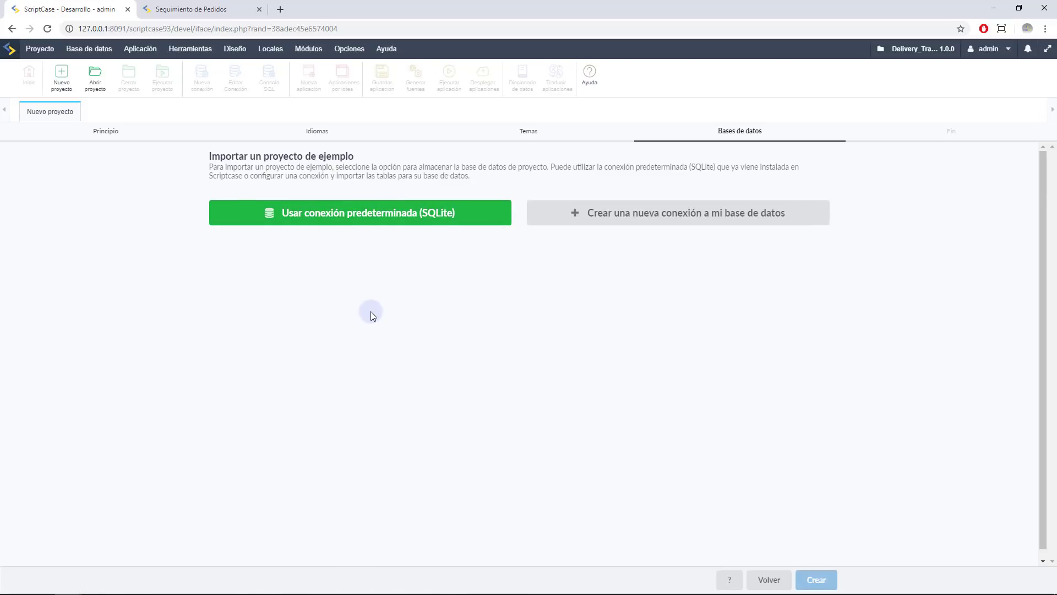
right_click(56, 114)
click(65, 133)
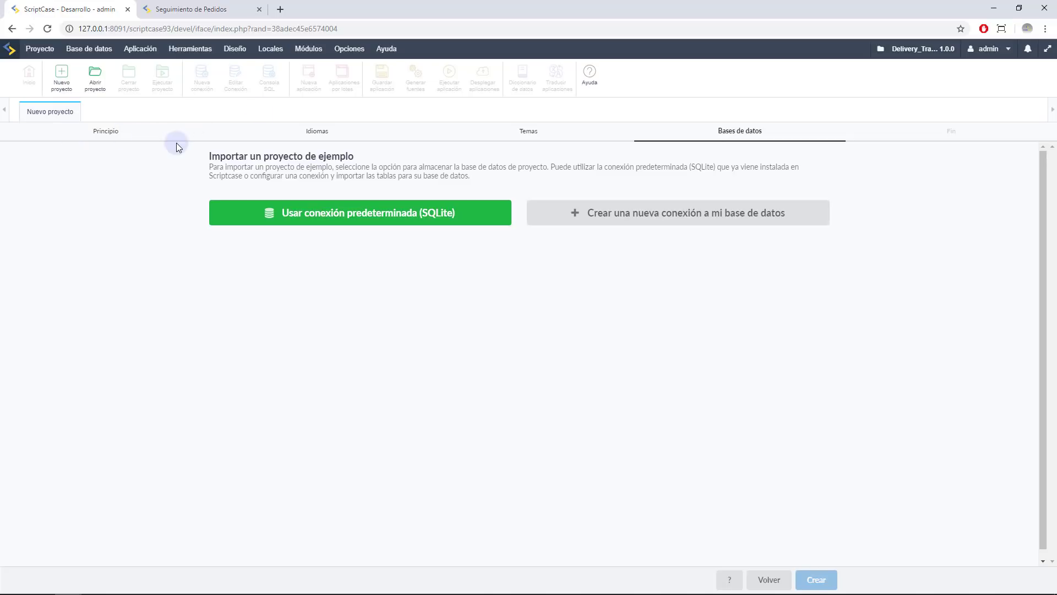
click(93, 83)
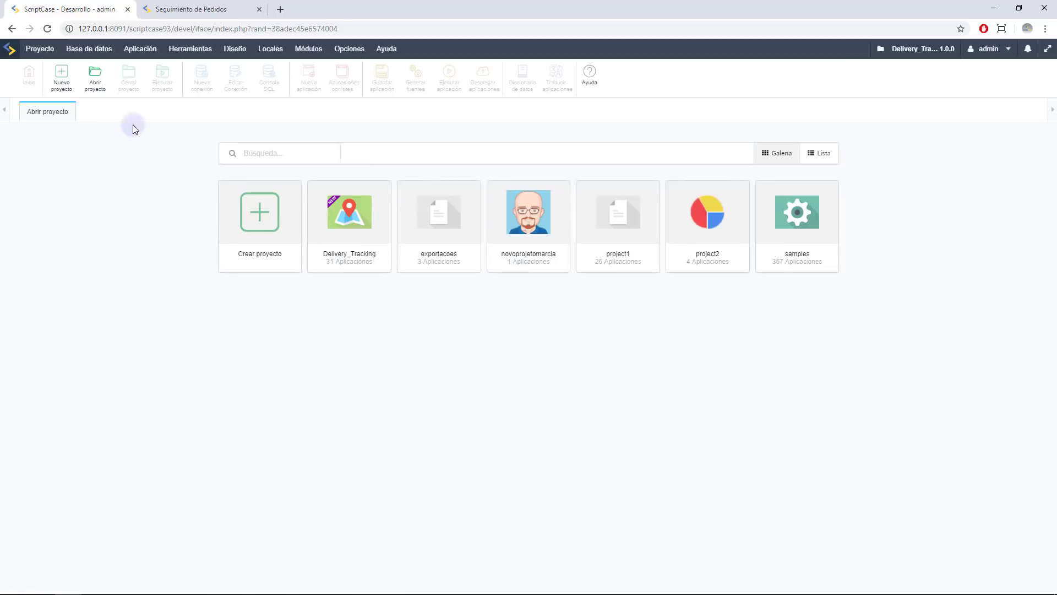
Open Delivery_Tracking, look at the Security folder, then run app_Login from the root folder
click(346, 223)
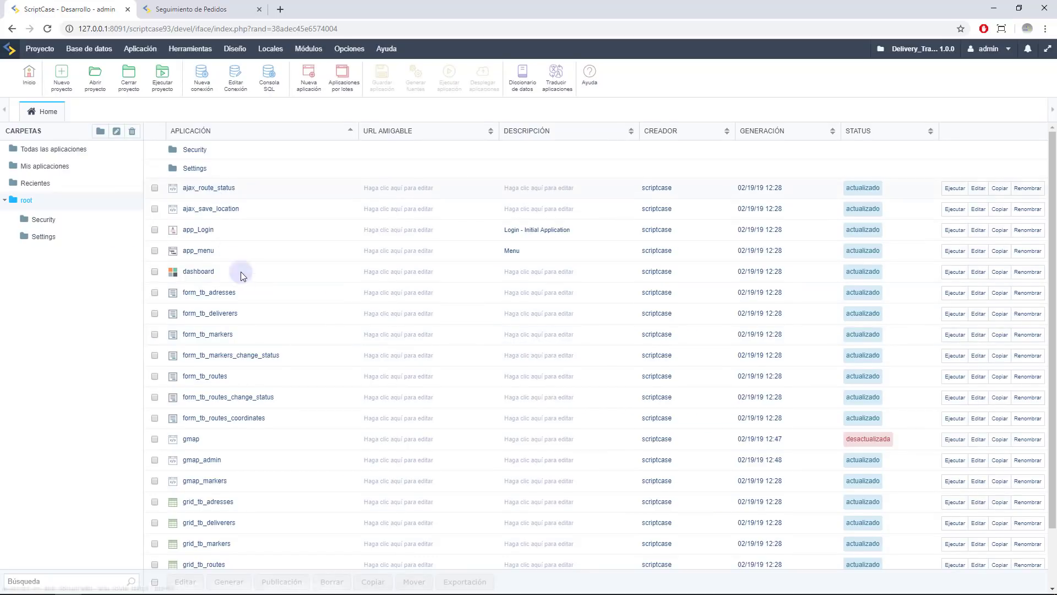
scroll(250, 294, down, 1)
scroll(273, 359, up, 1)
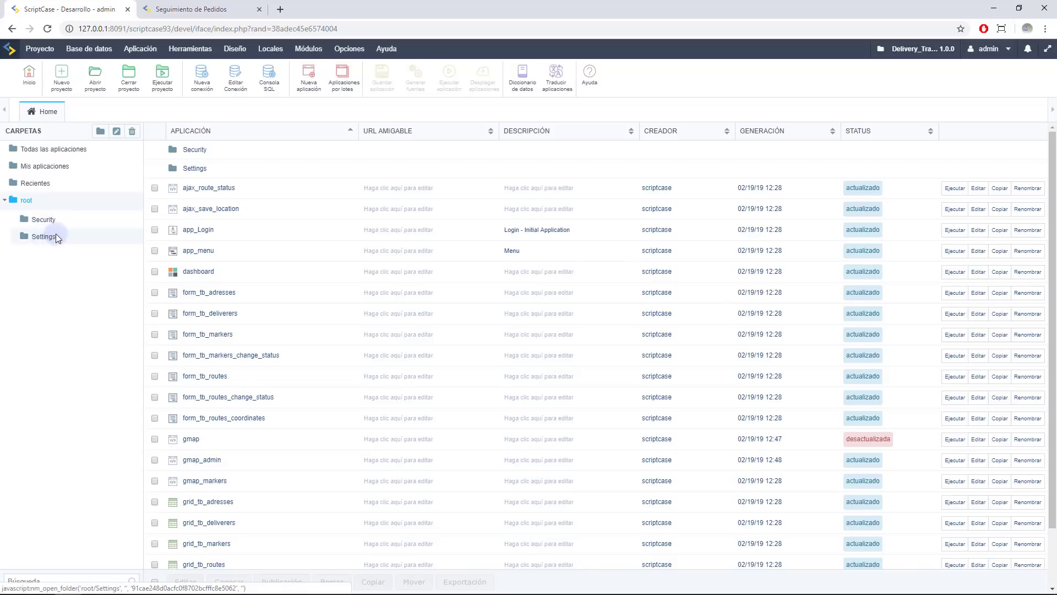
click(44, 221)
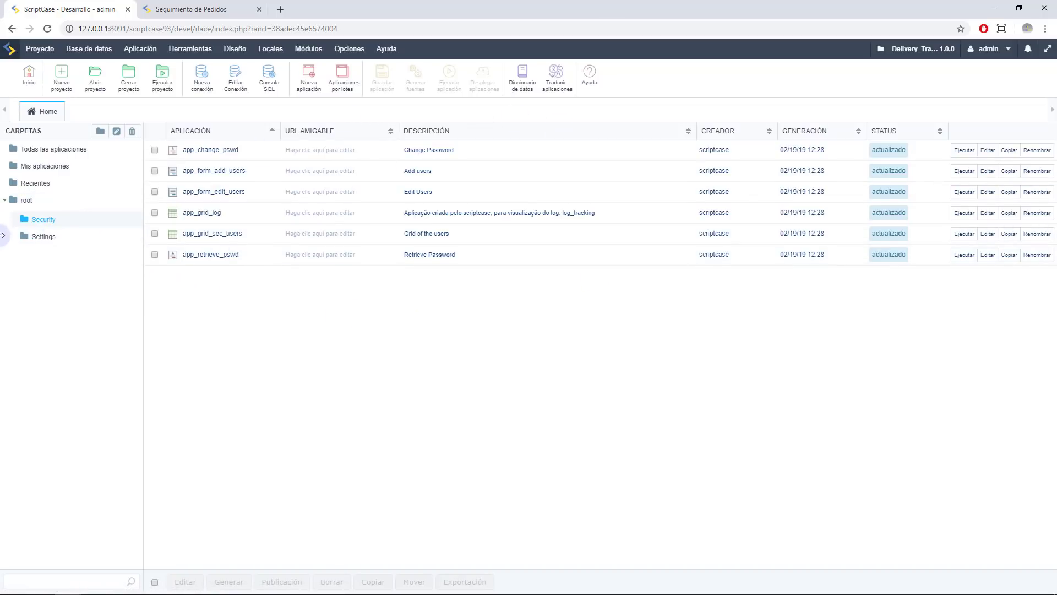
click(24, 201)
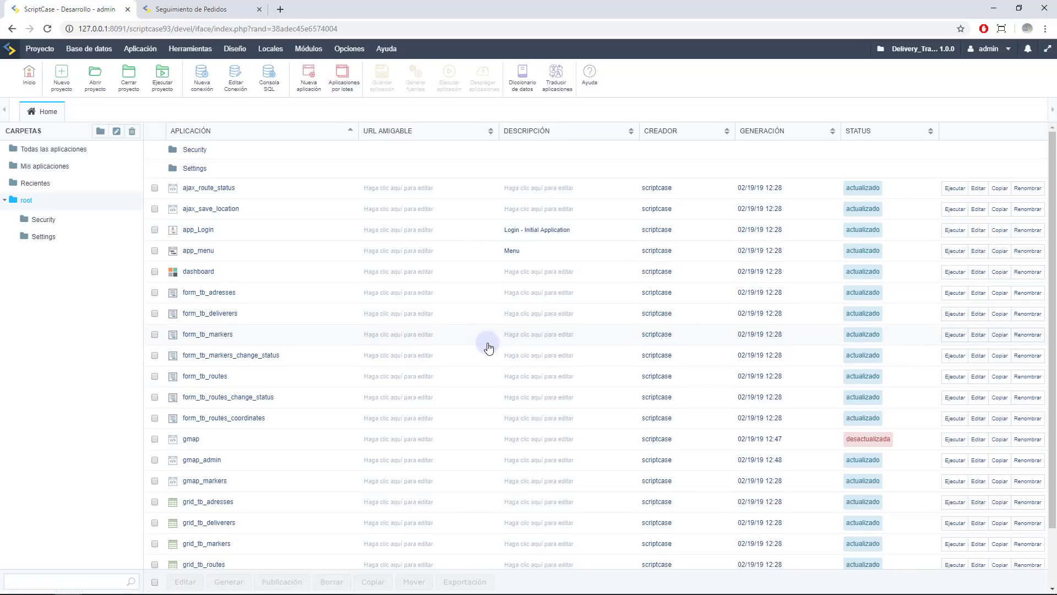
scroll(489, 347, down, 2)
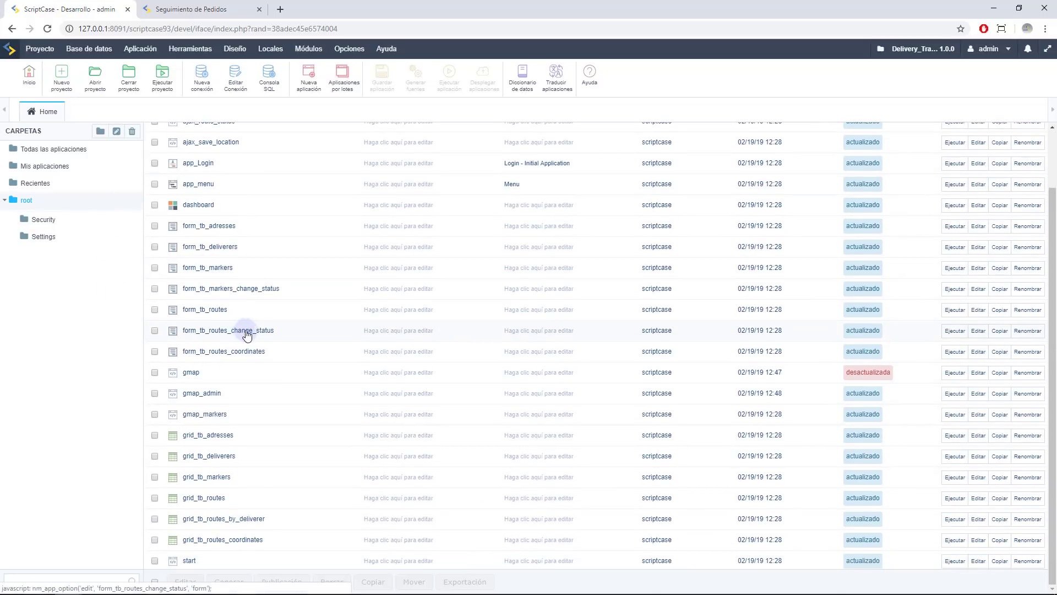
scroll(265, 312, up, 2)
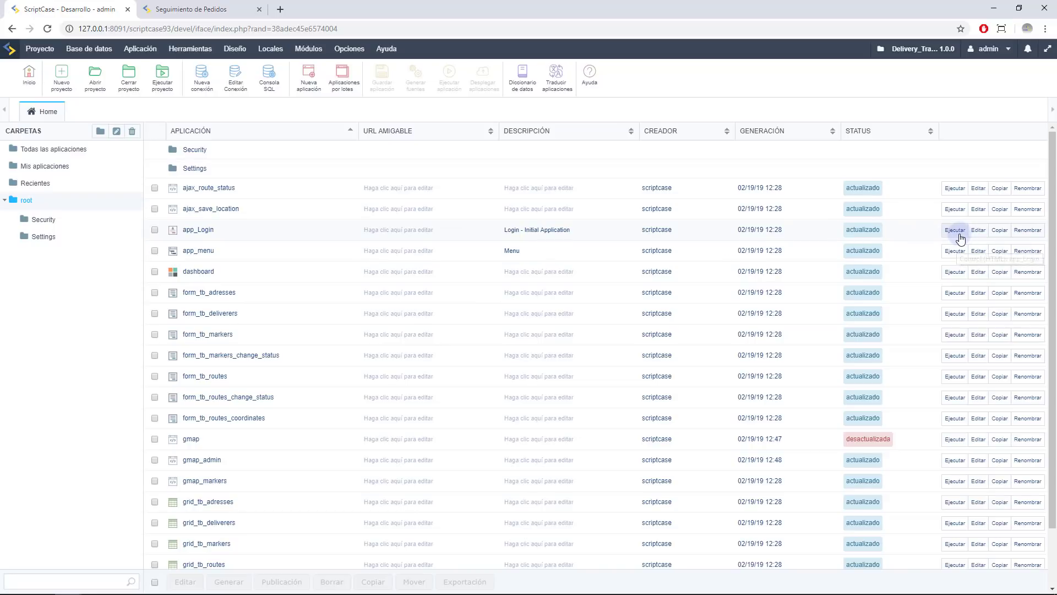
click(979, 229)
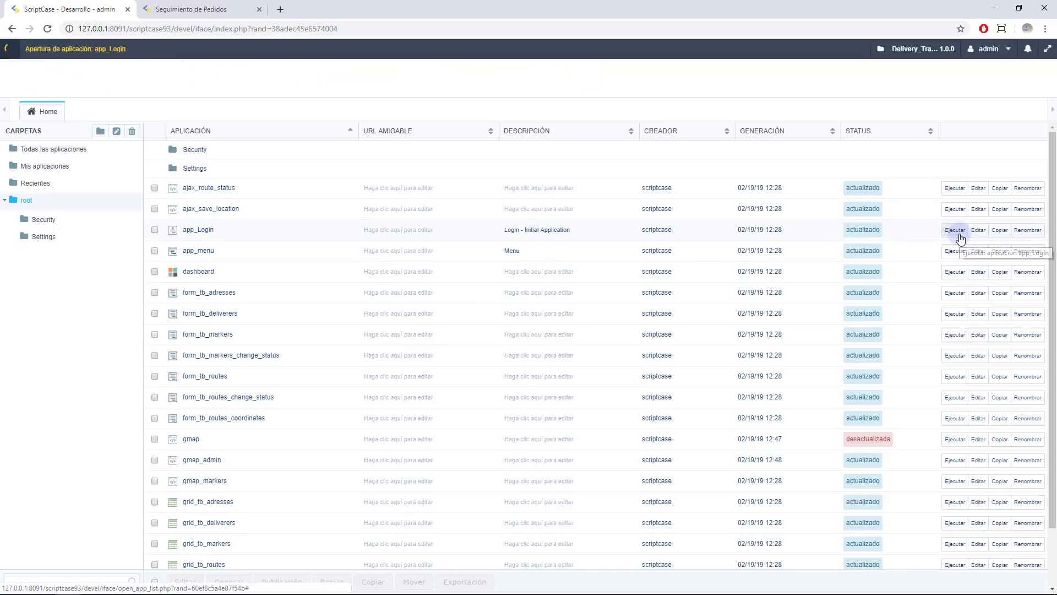
In the running app, paste the administrator username and password into the login form
click(173, 6)
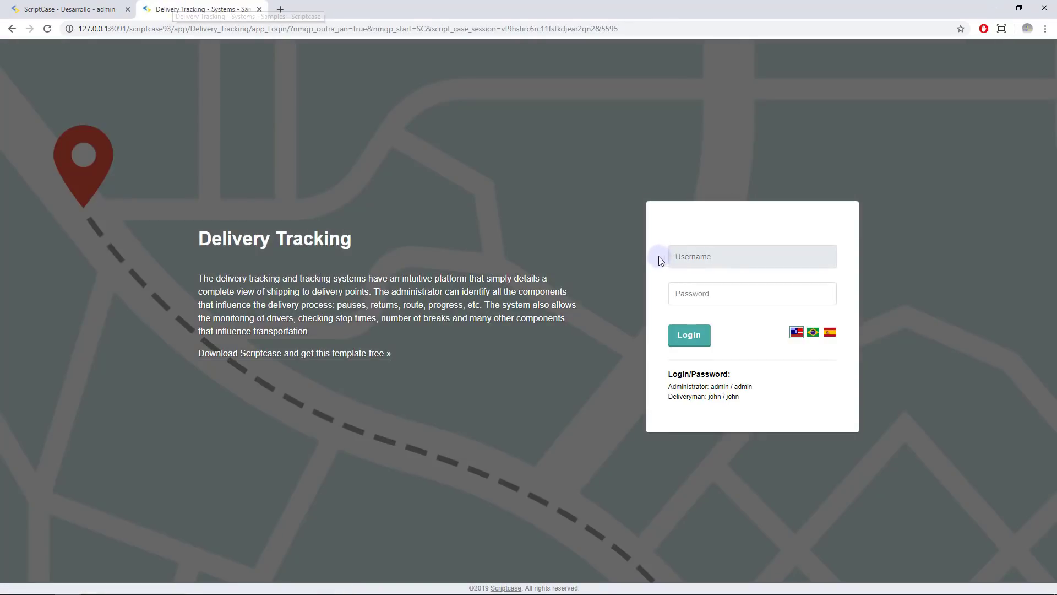
double_click(743, 386)
key(ctrl+c)
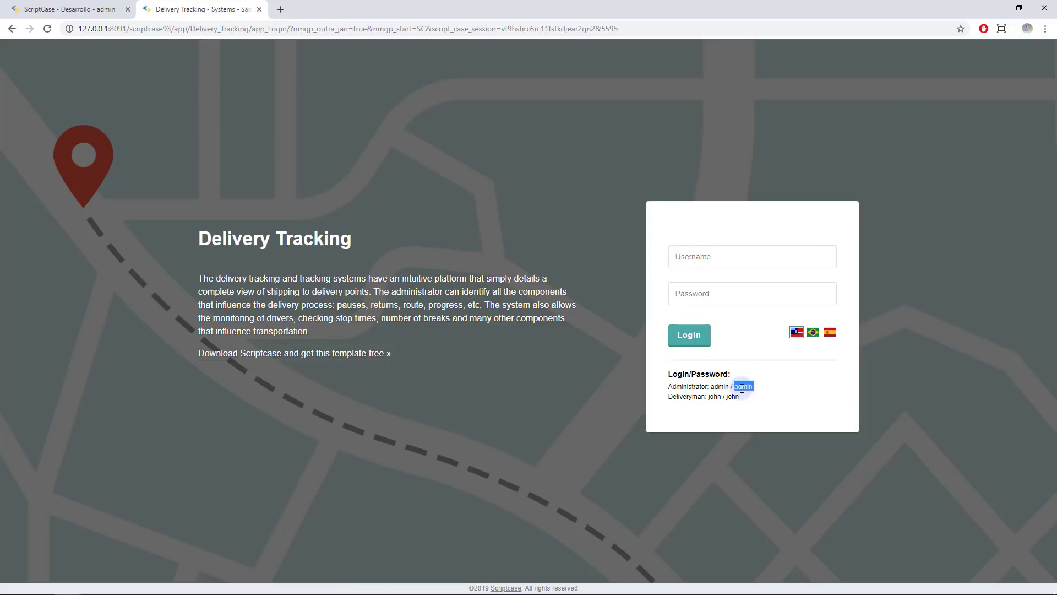
click(728, 256)
key(ctrl+v)
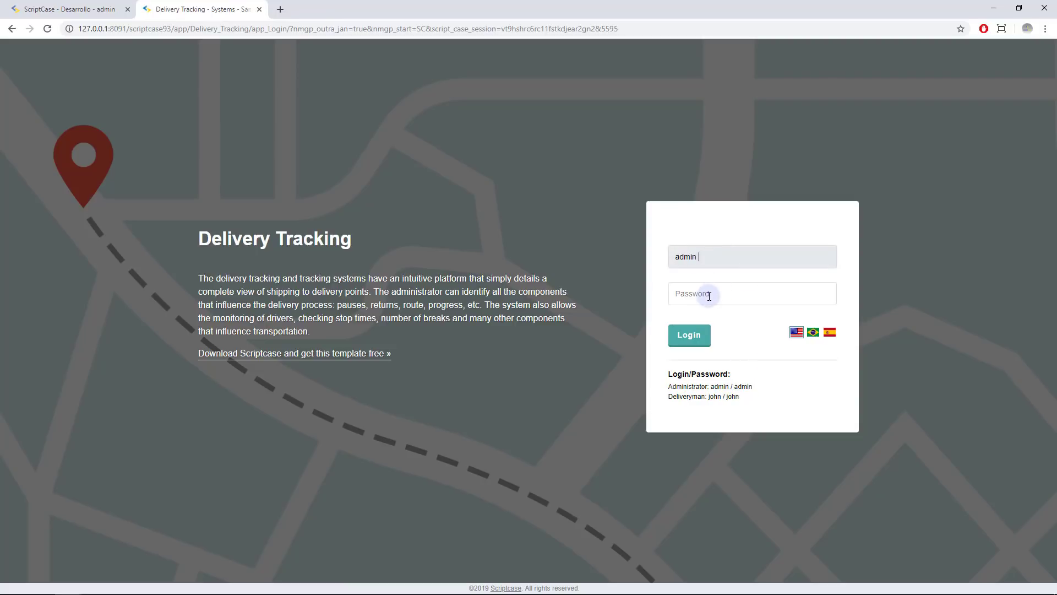
click(708, 294)
key(ctrl+v)
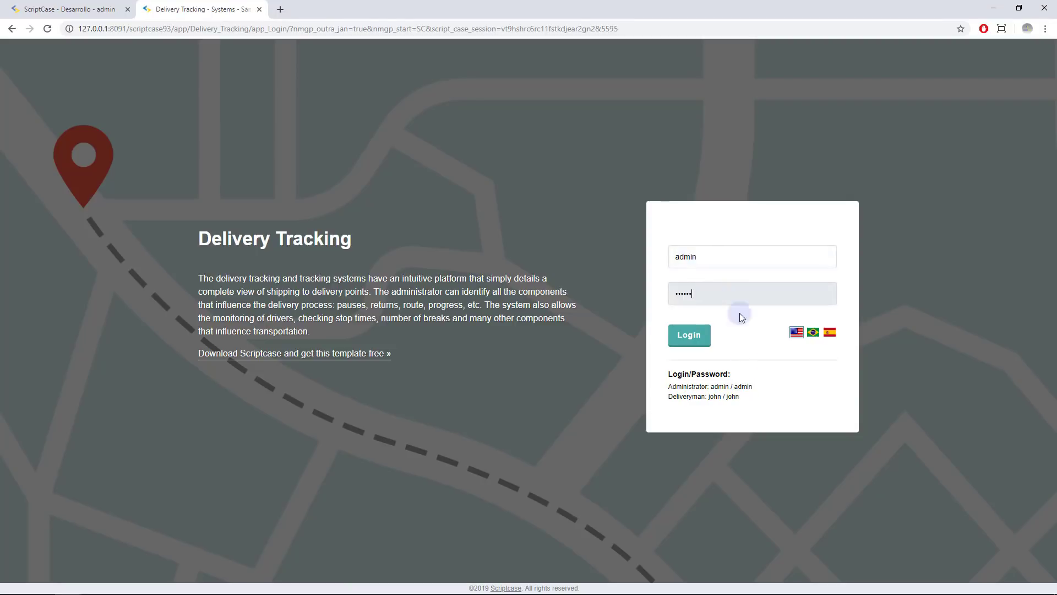
Switch the login page to Spanish, re-enter the administrator credentials and log in
click(831, 332)
key(ctrl+v)
click(691, 292)
key(ctrl+v)
double_click(703, 261)
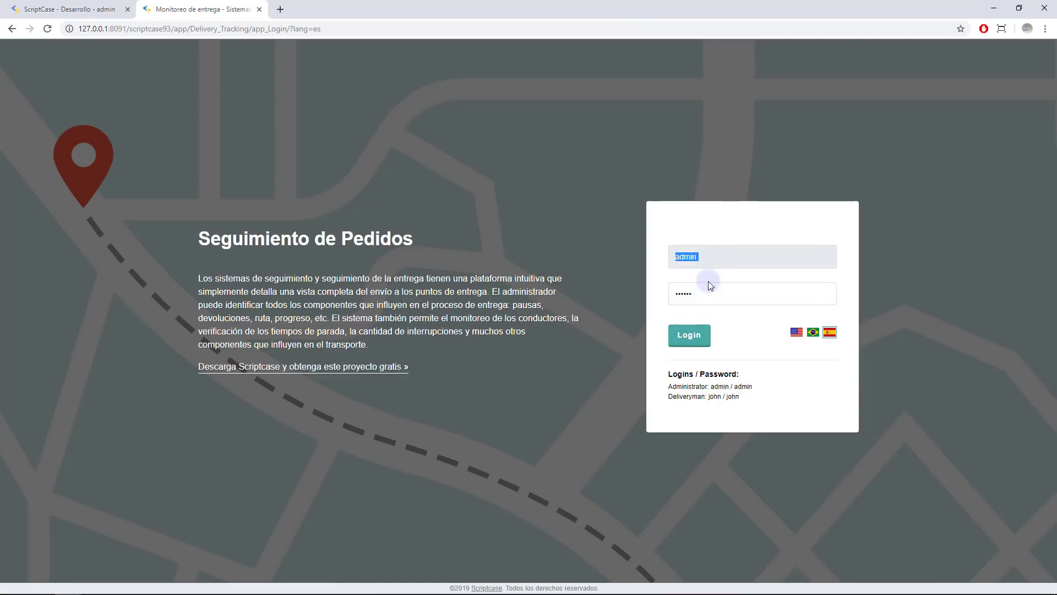
click(708, 257)
double_click(702, 292)
click(708, 294)
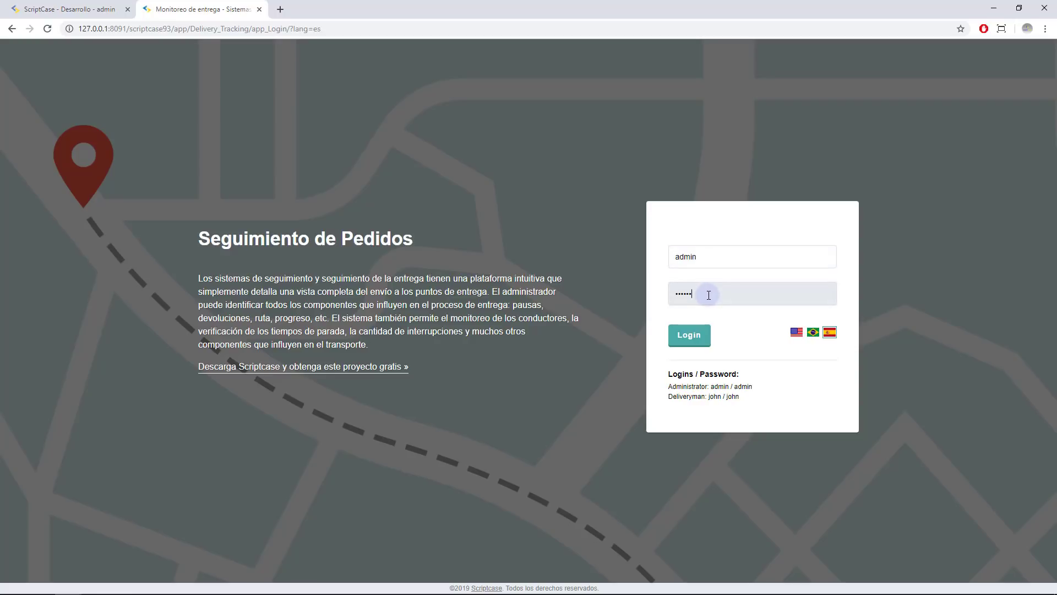
click(690, 337)
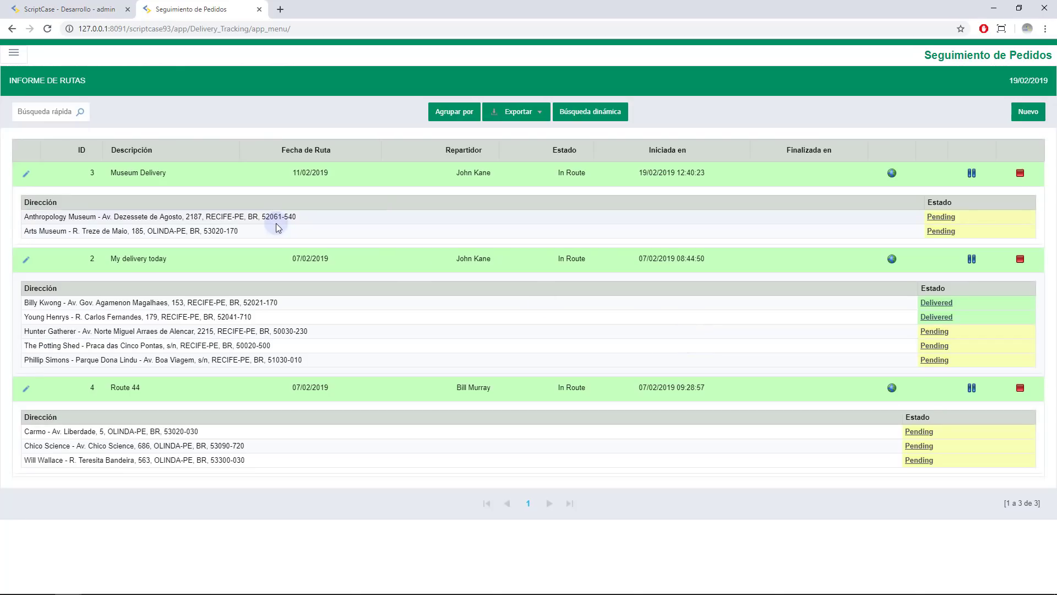
Point out the Museum Delivery route and its addresses, then open its Ver Mapa map
click(116, 179)
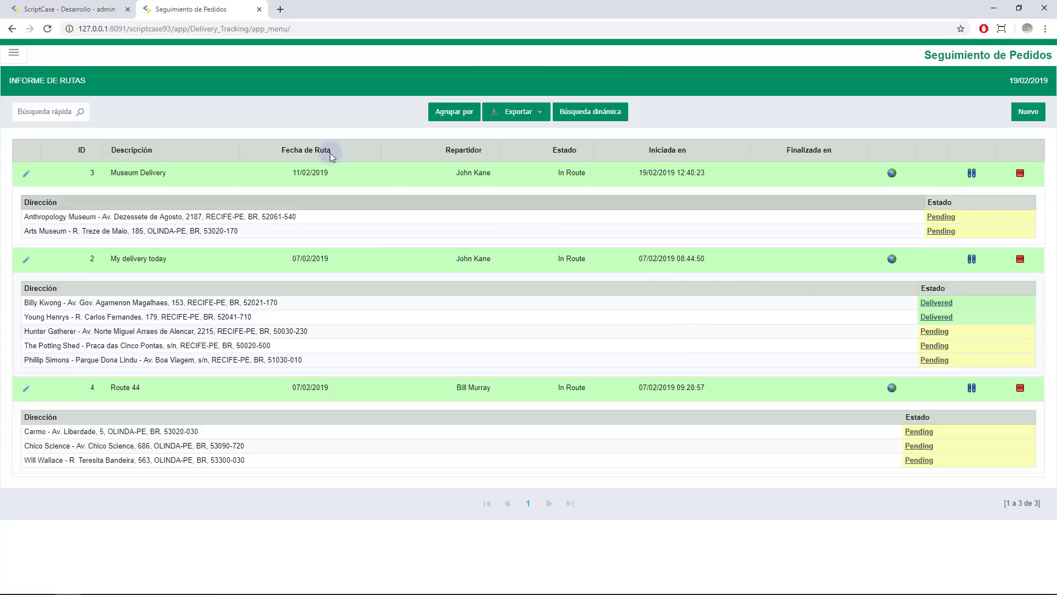
drag(131, 172, 140, 230)
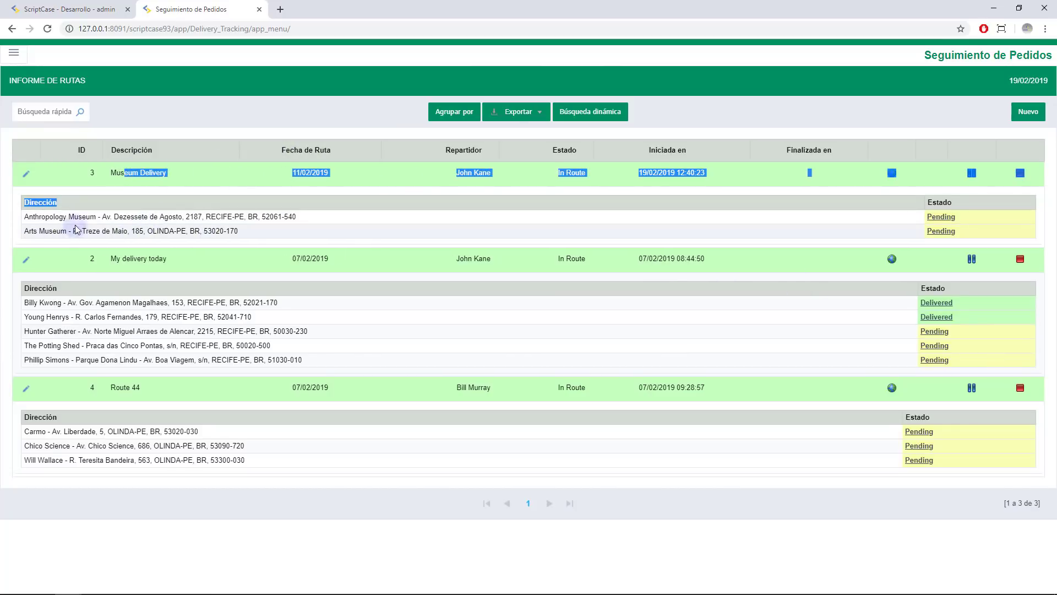
click(98, 218)
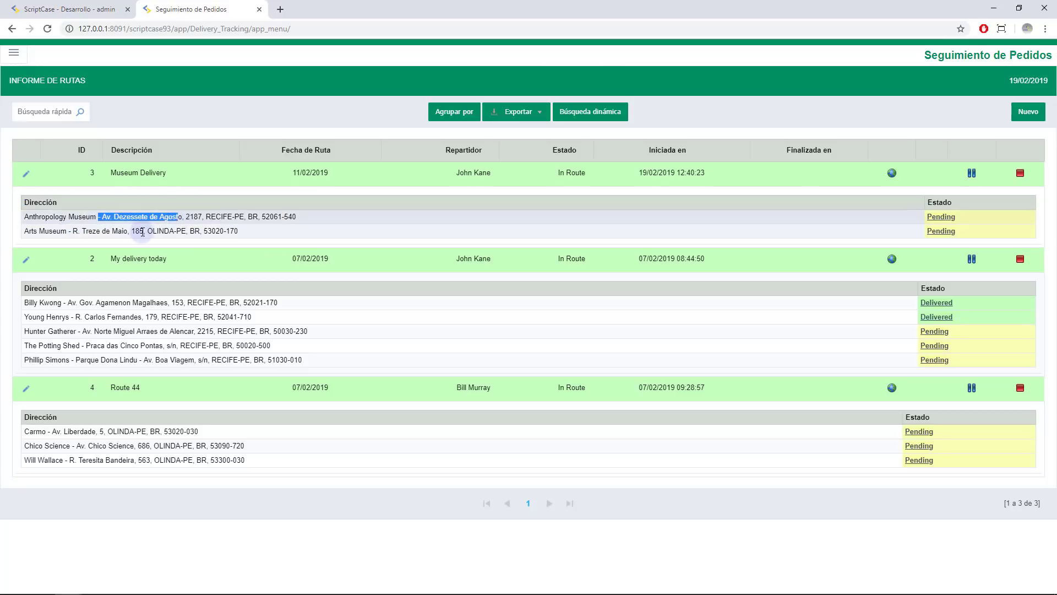
drag(216, 230, 140, 231)
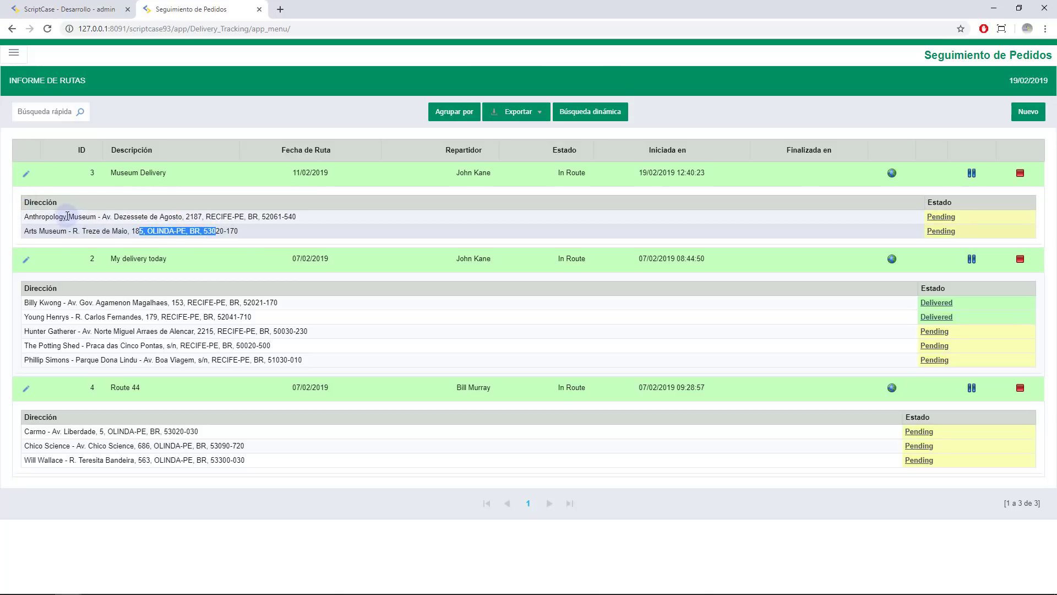
drag(68, 218, 191, 228)
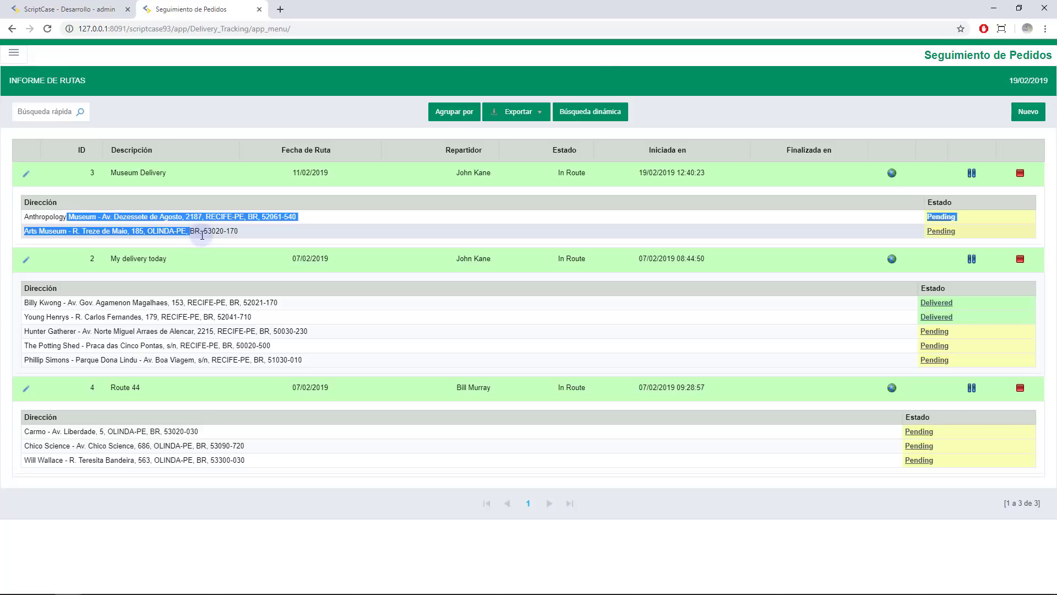
click(201, 233)
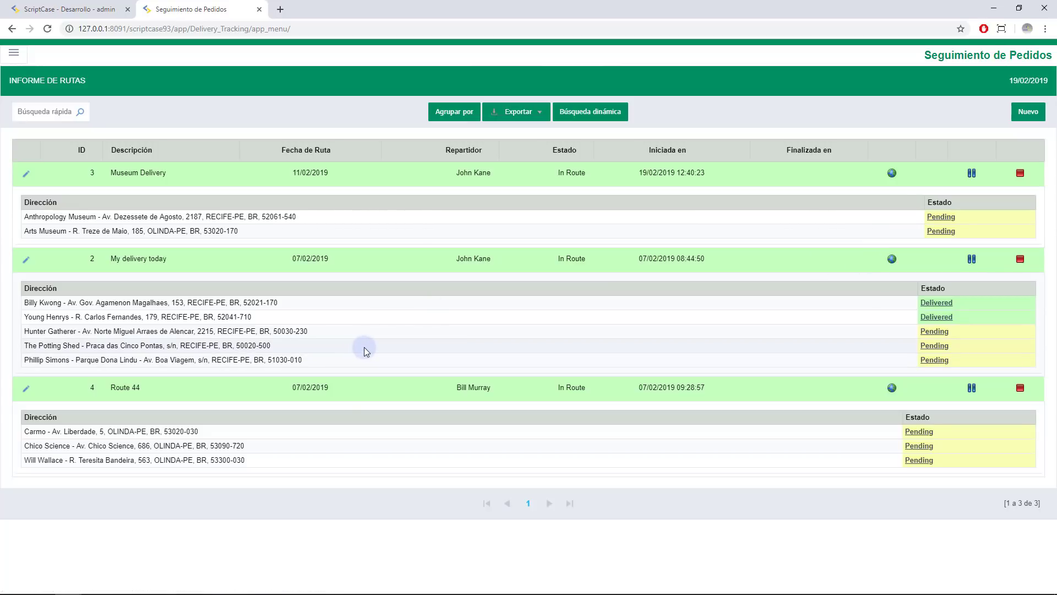
click(892, 174)
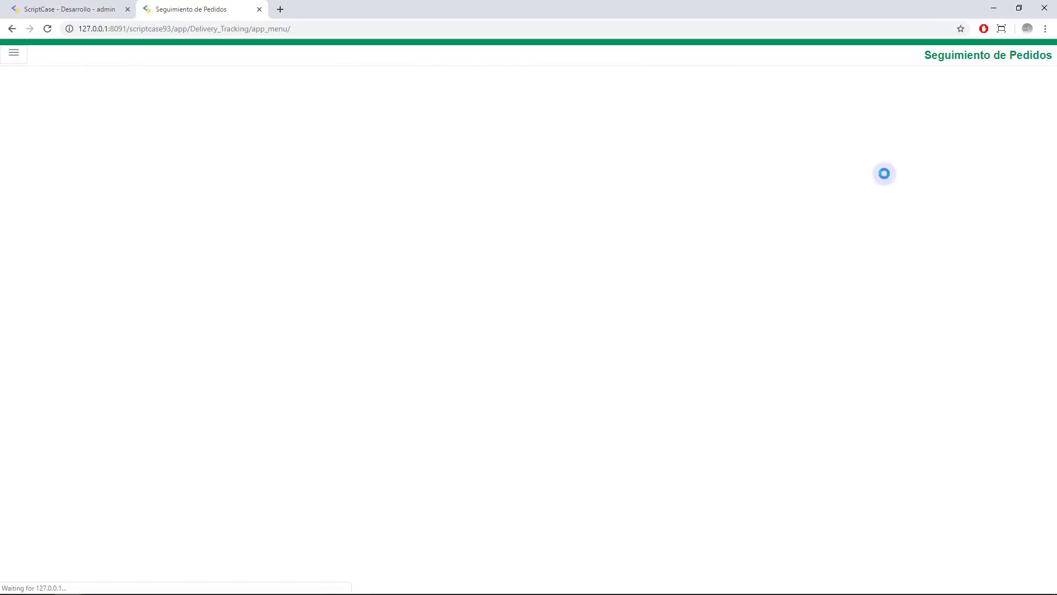
Browse the Direcciones addresses list, highlighting the street names of the first two addresses
click(10, 61)
click(39, 94)
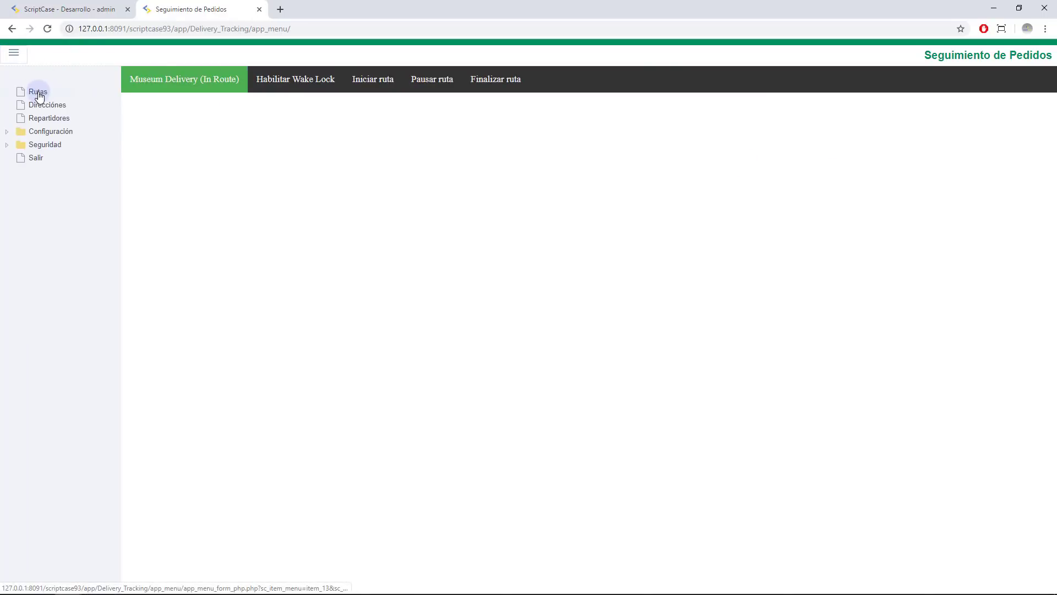
click(39, 105)
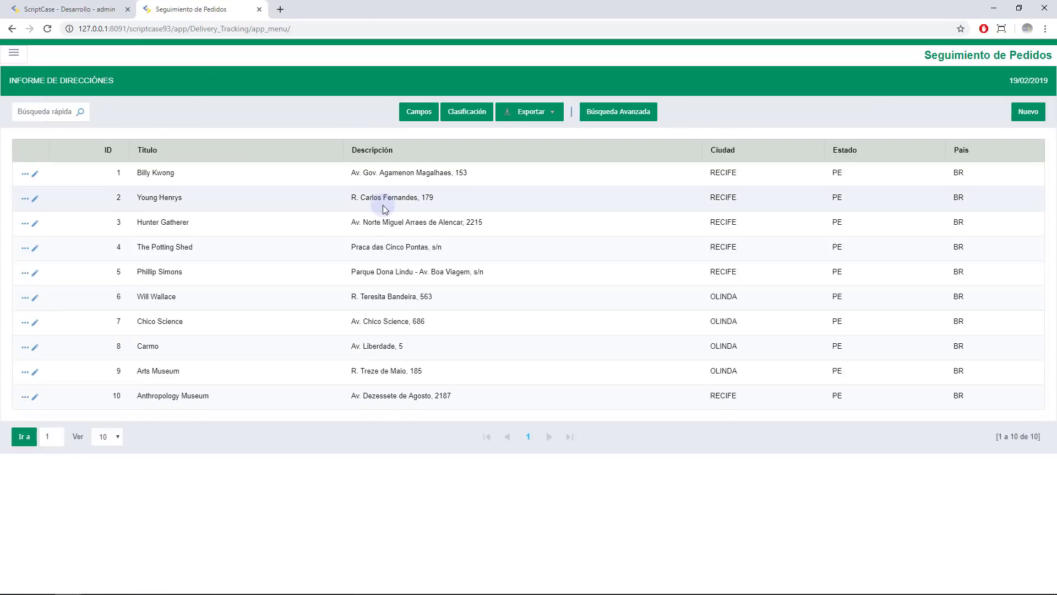
click(192, 170)
drag(366, 179, 446, 175)
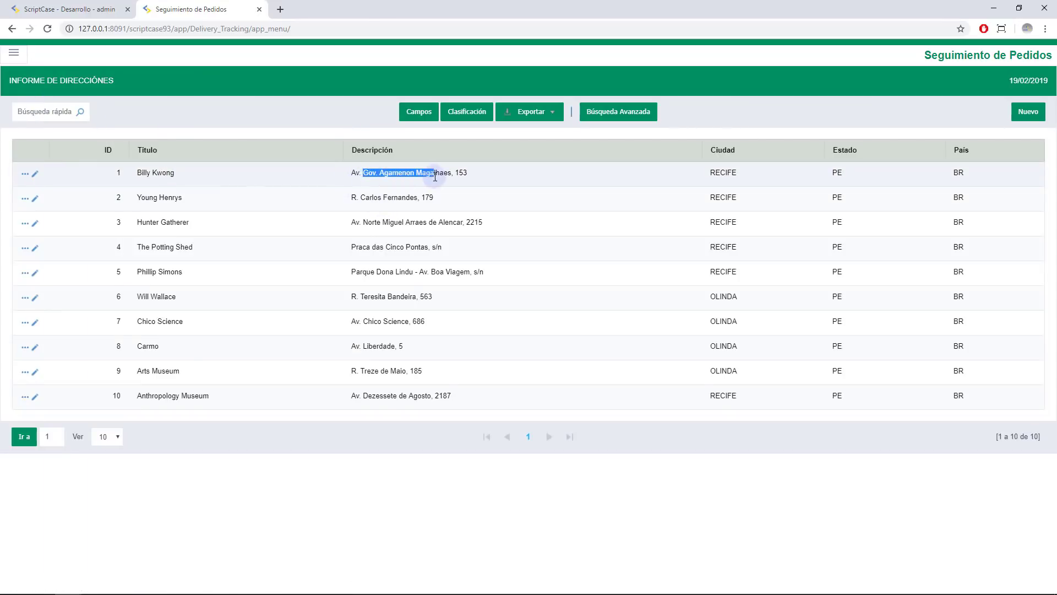
drag(372, 198, 414, 198)
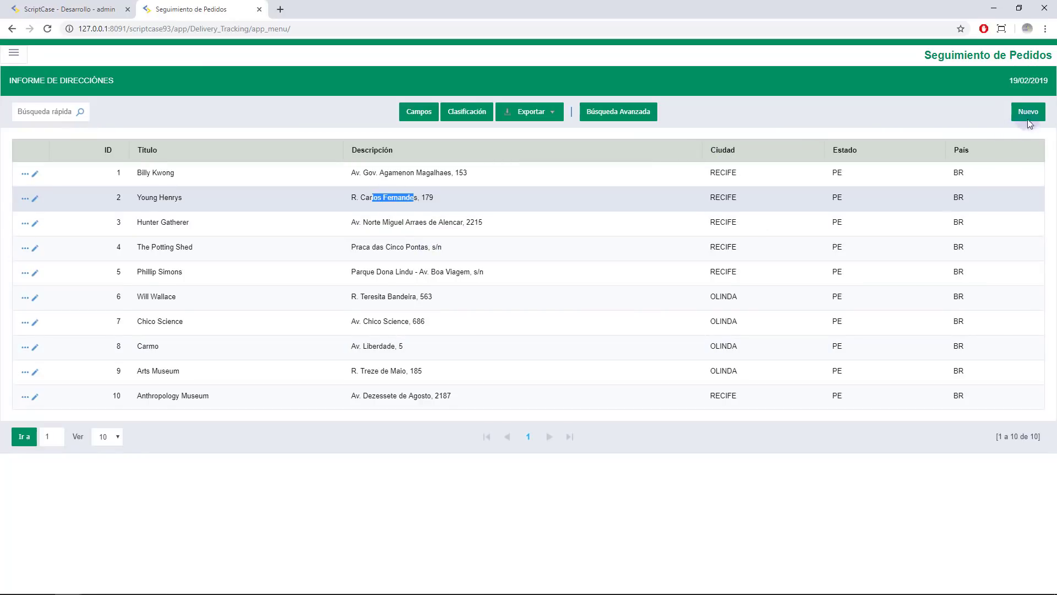
Check the two deliverers' logins in Repartidores, then expand the Configuración menu group
click(13, 52)
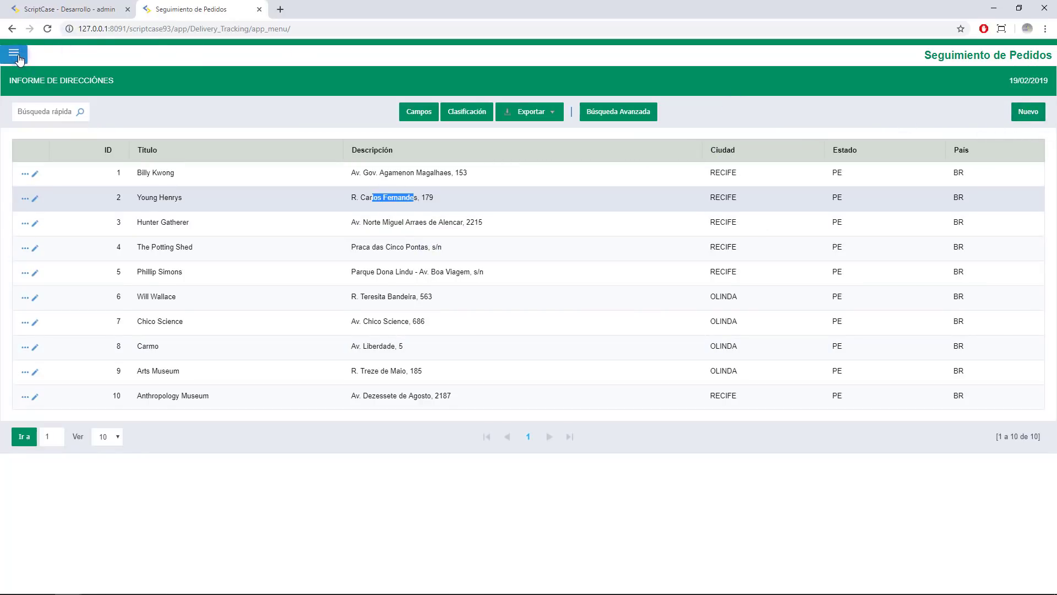
click(52, 119)
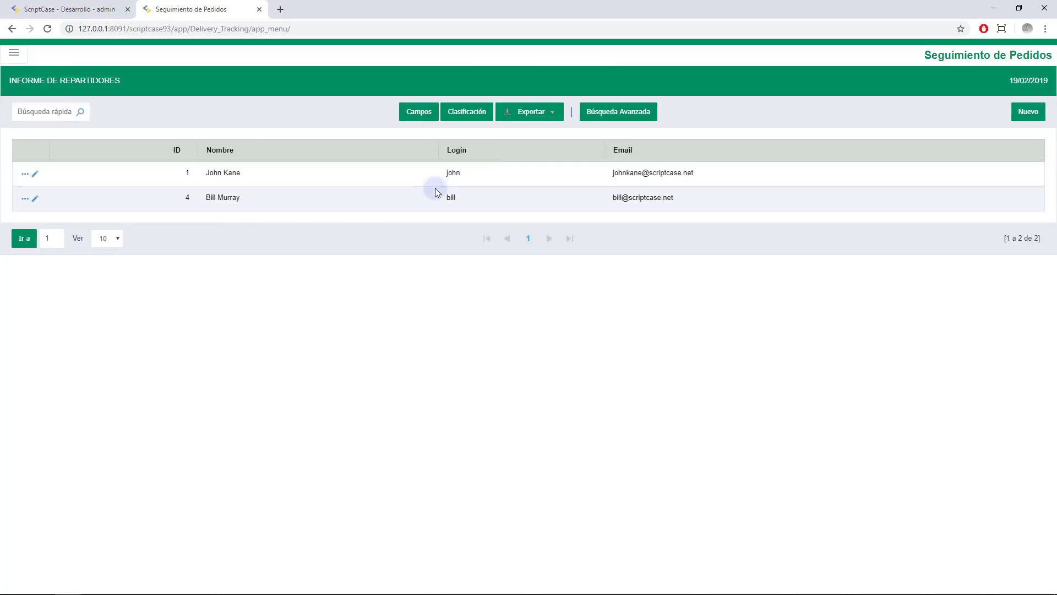
double_click(450, 197)
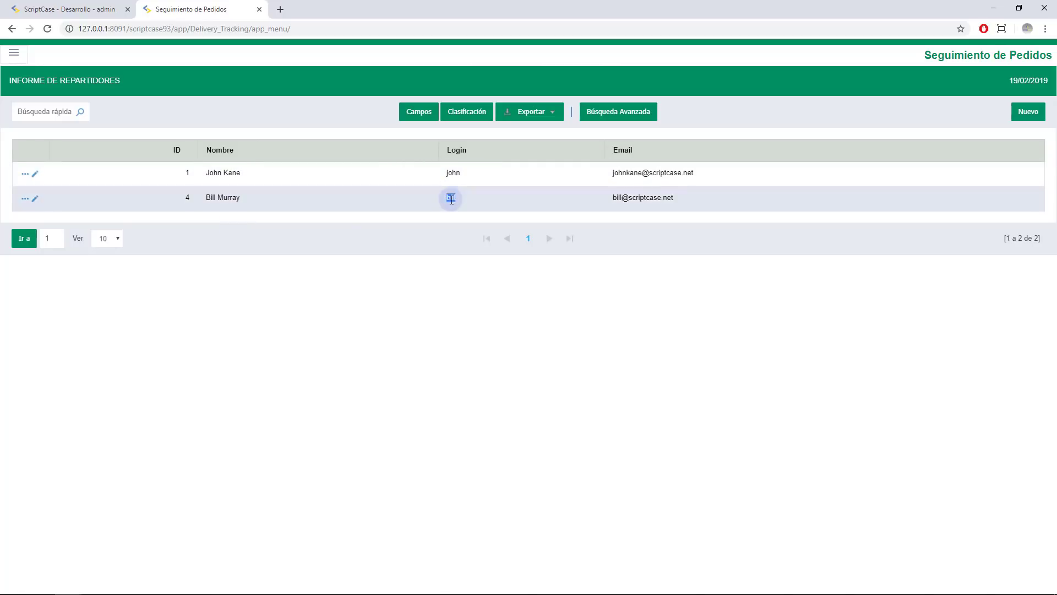
double_click(457, 171)
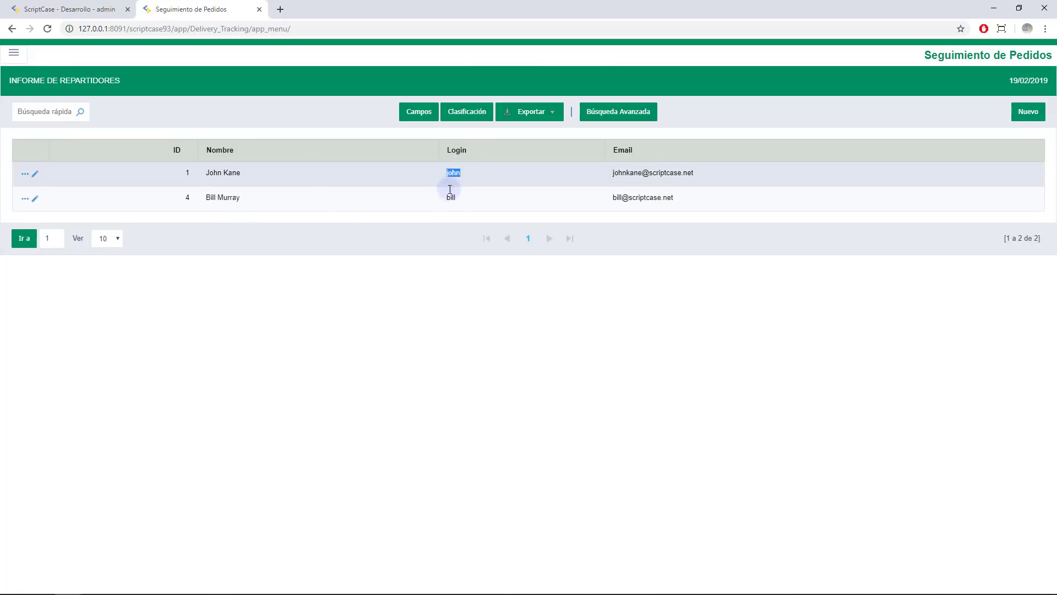
double_click(450, 196)
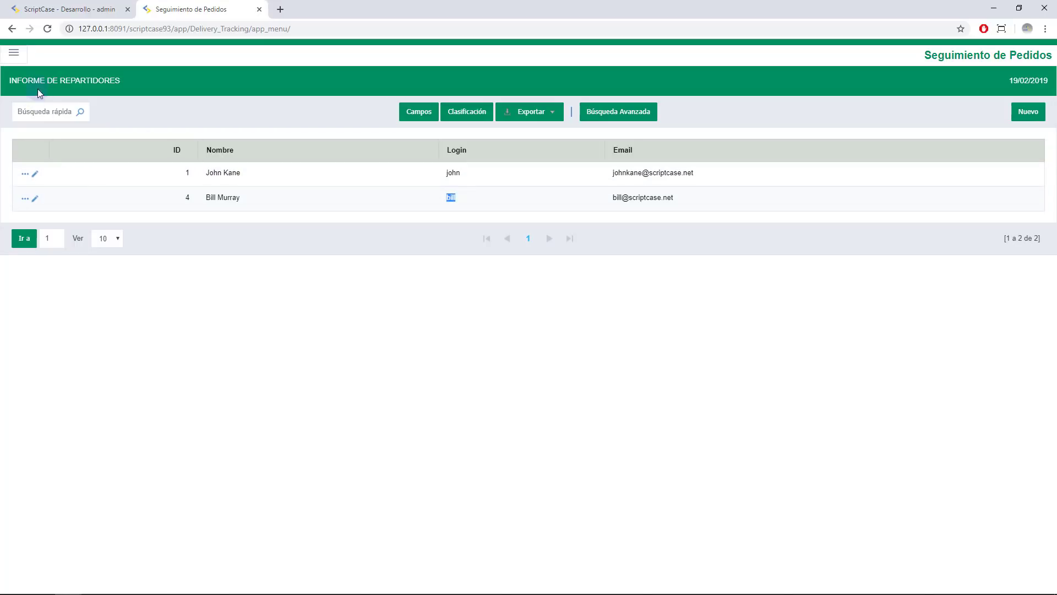
click(22, 60)
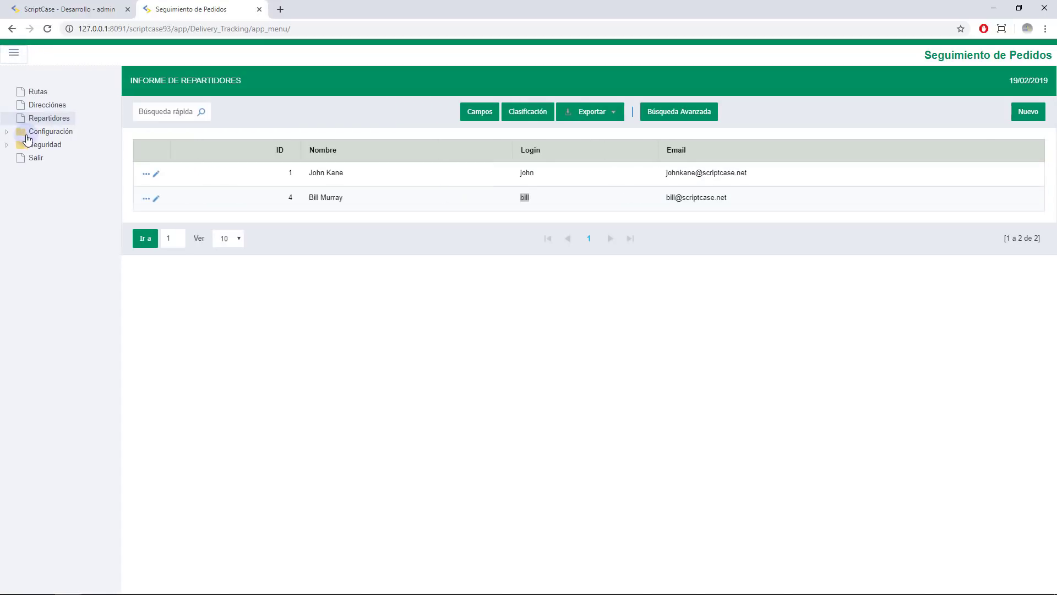
click(39, 133)
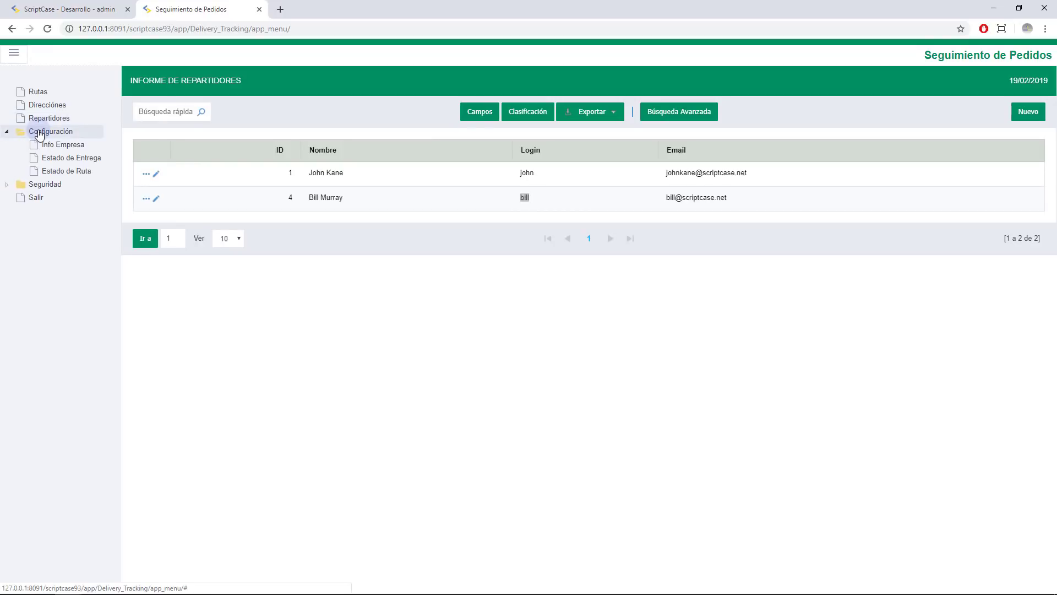
Open the Info Empresa form and select its Google Maps token value, then bring up the menu
click(65, 146)
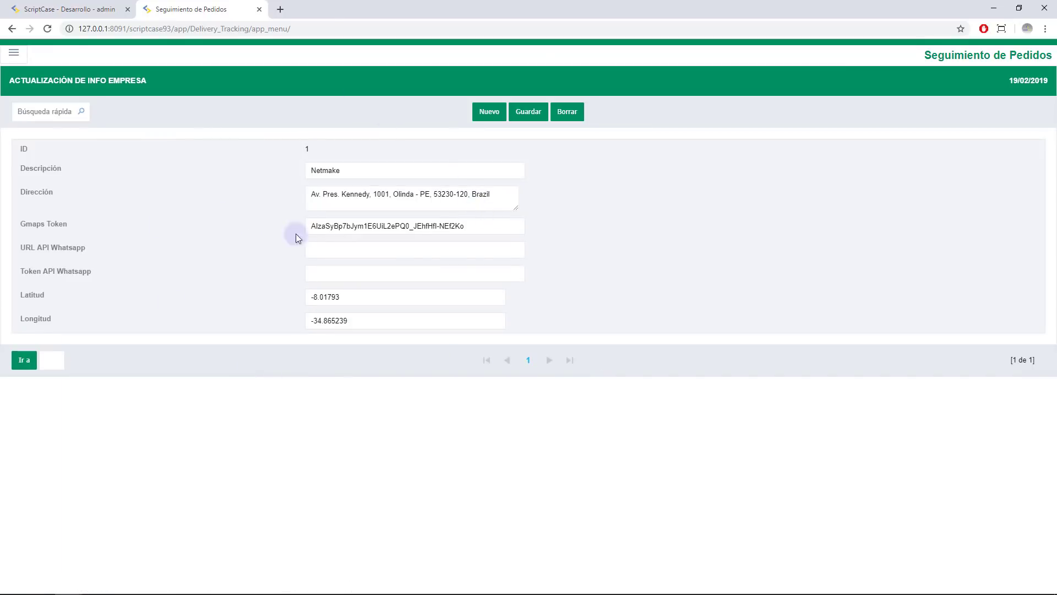
drag(474, 228, 366, 233)
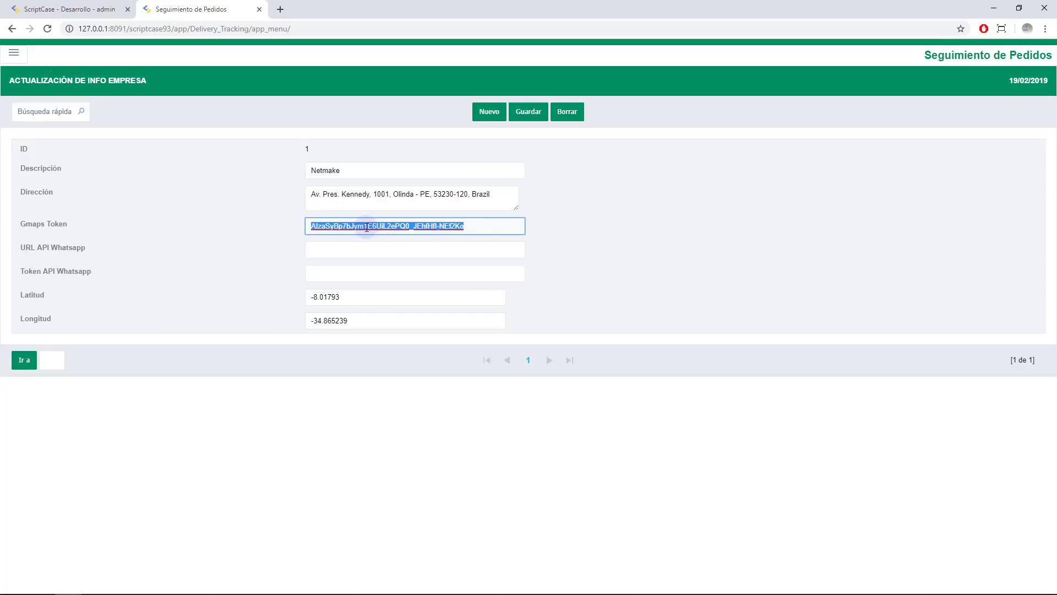
click(507, 227)
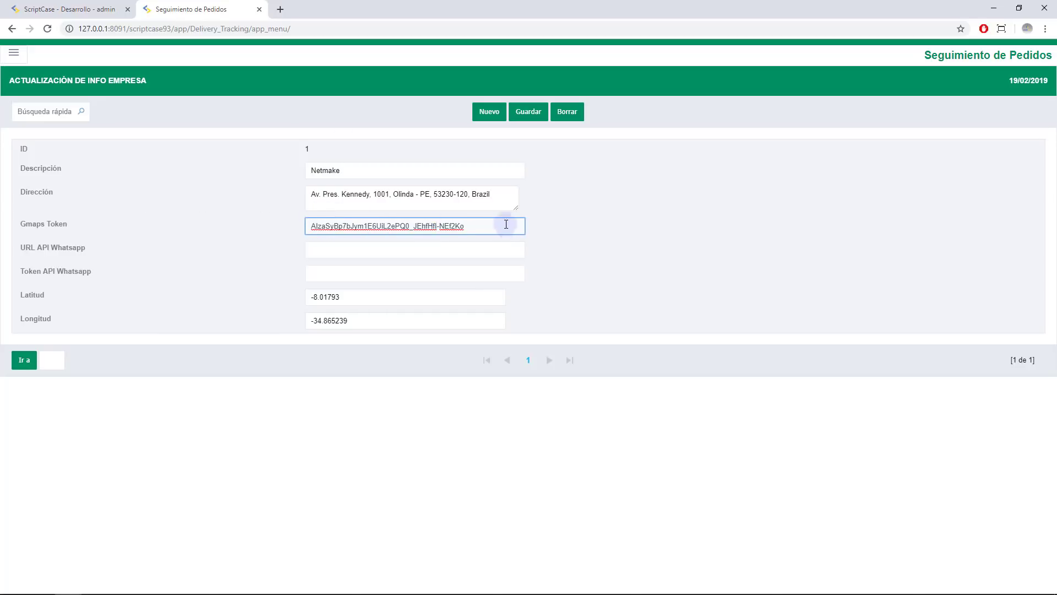
click(359, 247)
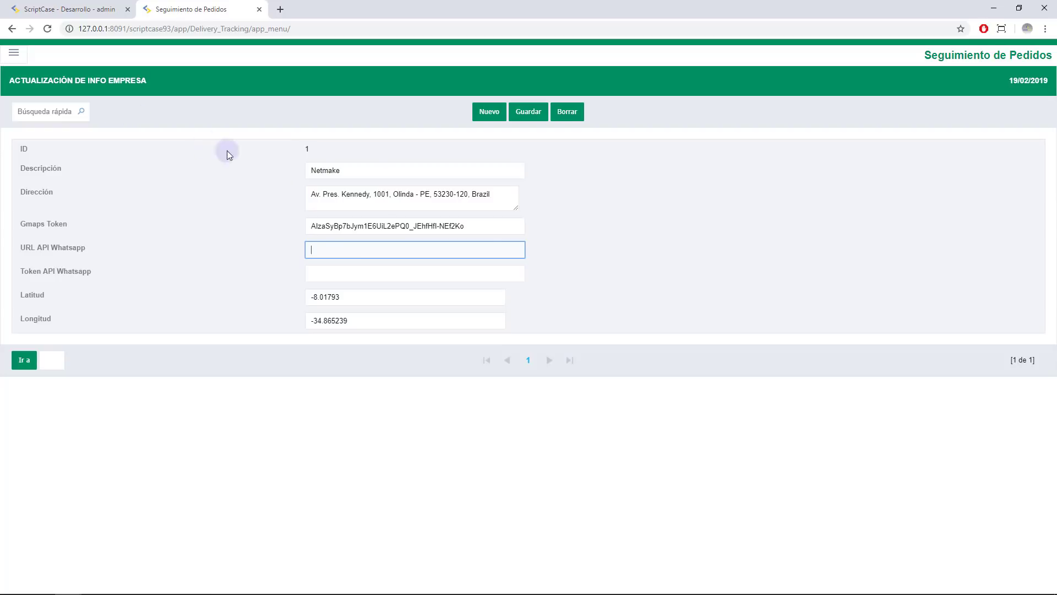
triple_click(366, 226)
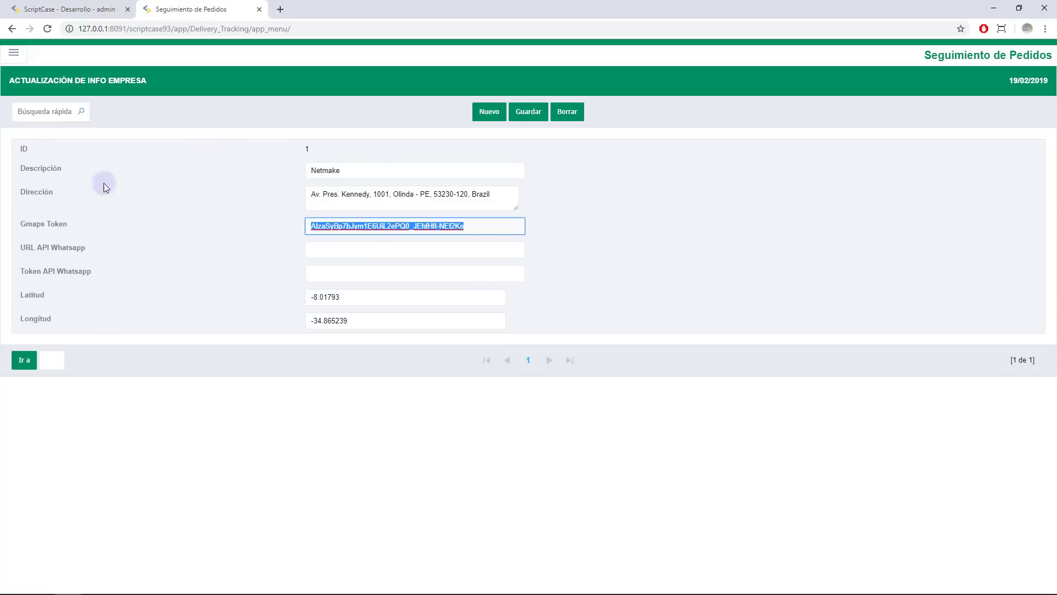
click(12, 55)
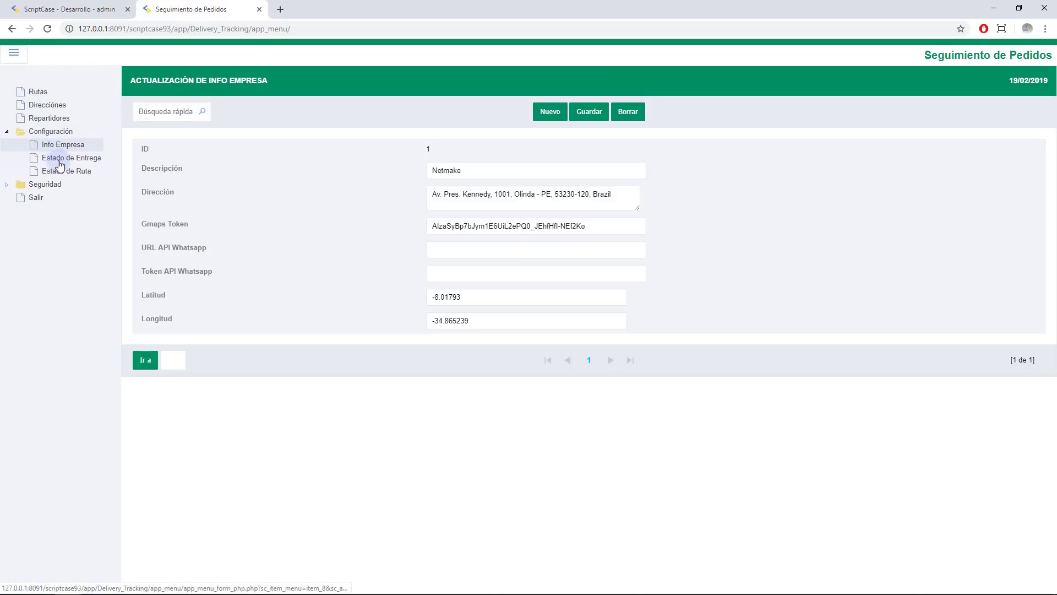
Open Estado de Entrega and review the Pending and Delivered delivery statuses
click(61, 160)
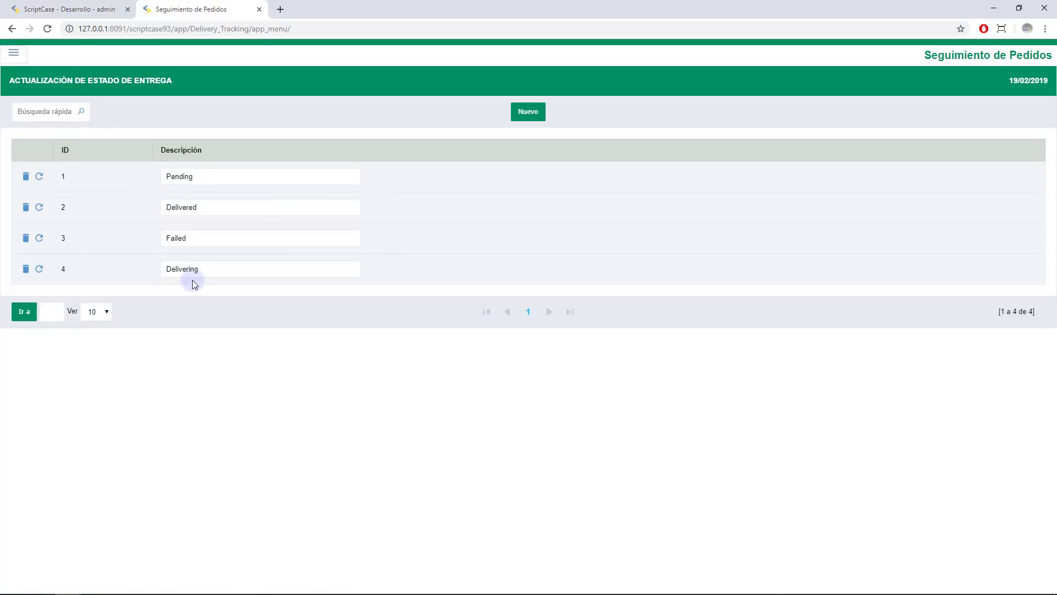
click(207, 178)
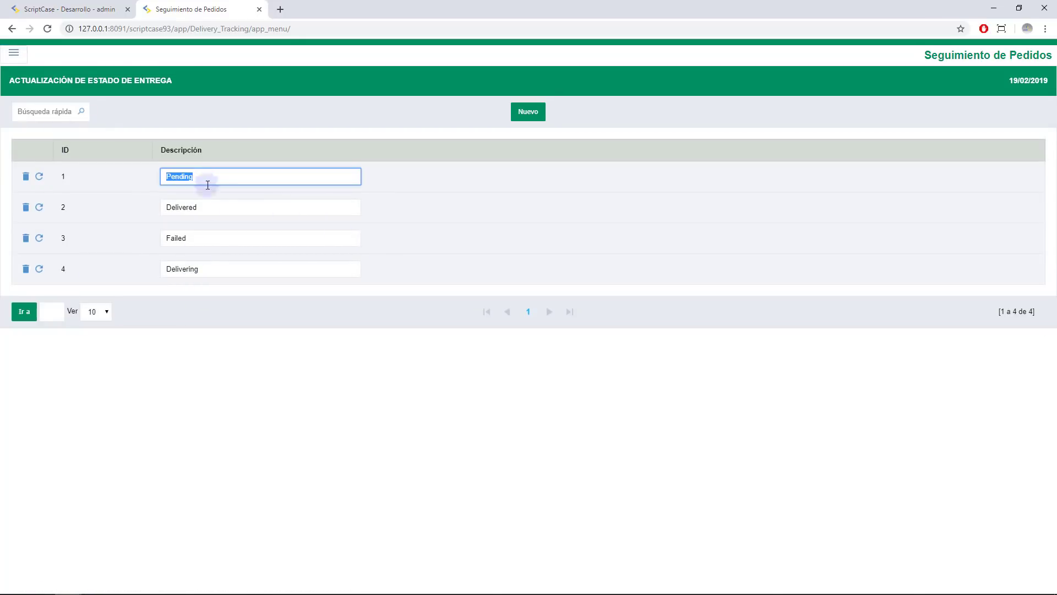
click(214, 205)
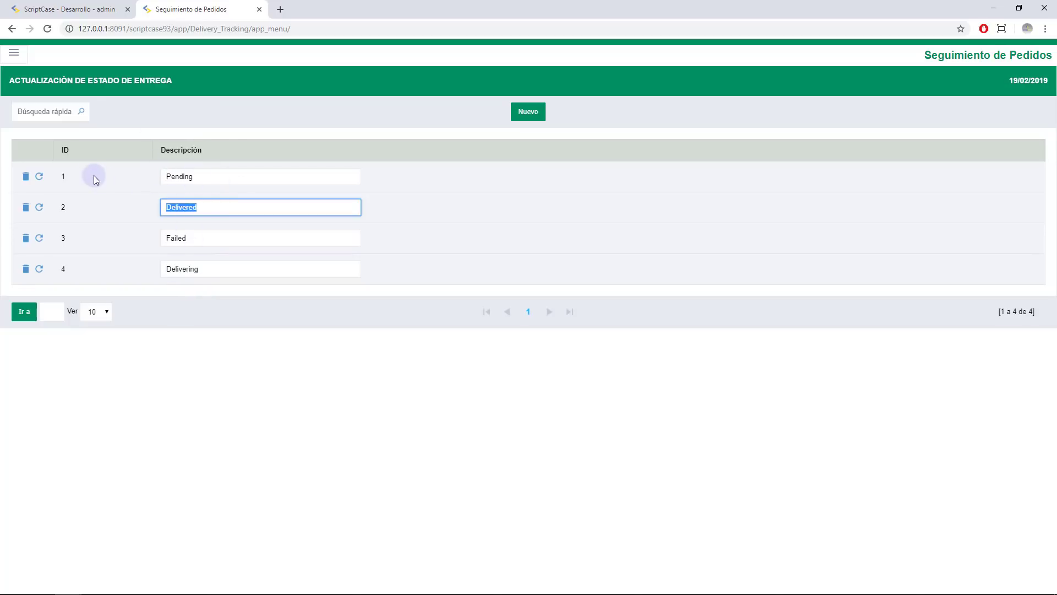
Open Estado de Ruta and step through Pending, In Route, Paused, Delivering and Concluded
click(9, 62)
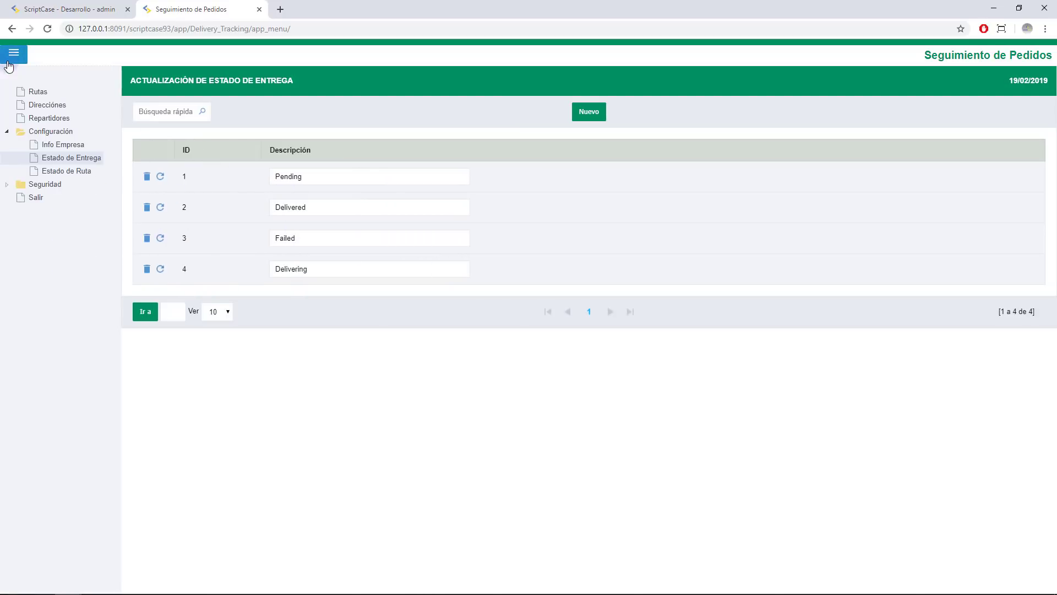
click(66, 172)
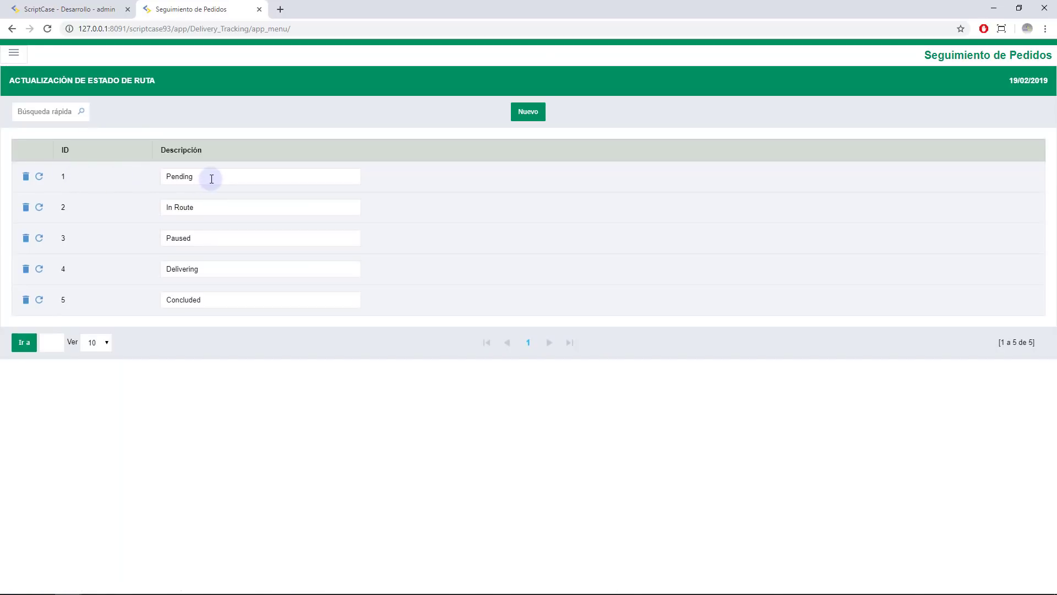
double_click(212, 179)
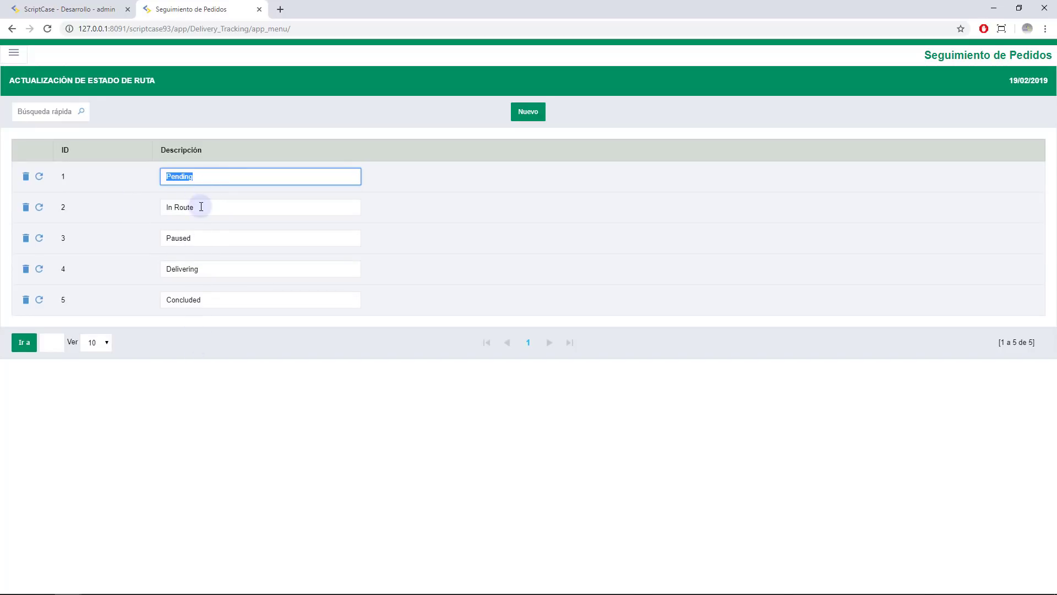
click(201, 207)
click(202, 235)
click(224, 269)
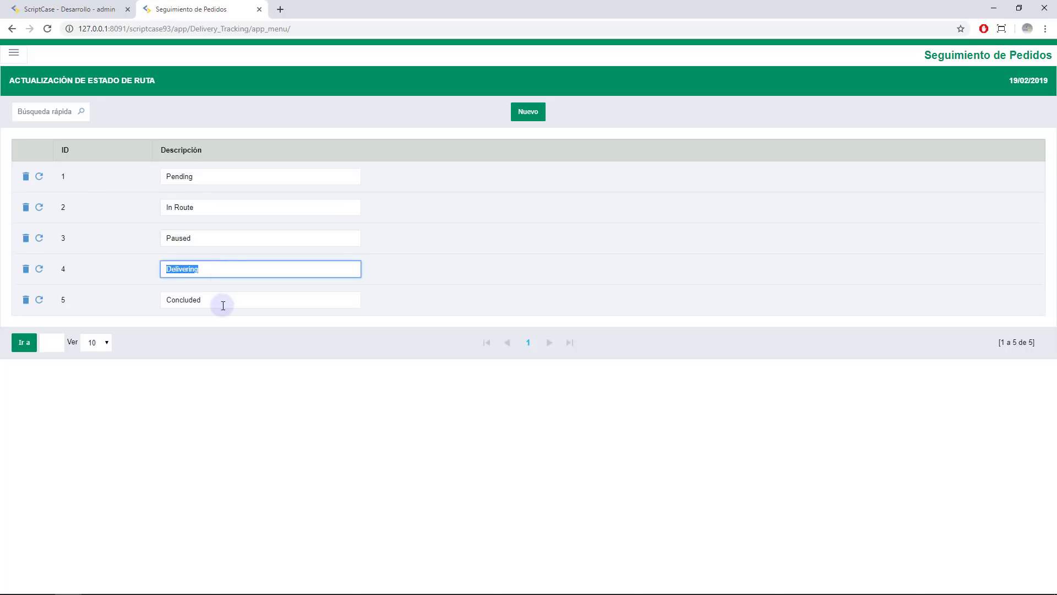
click(223, 302)
click(22, 58)
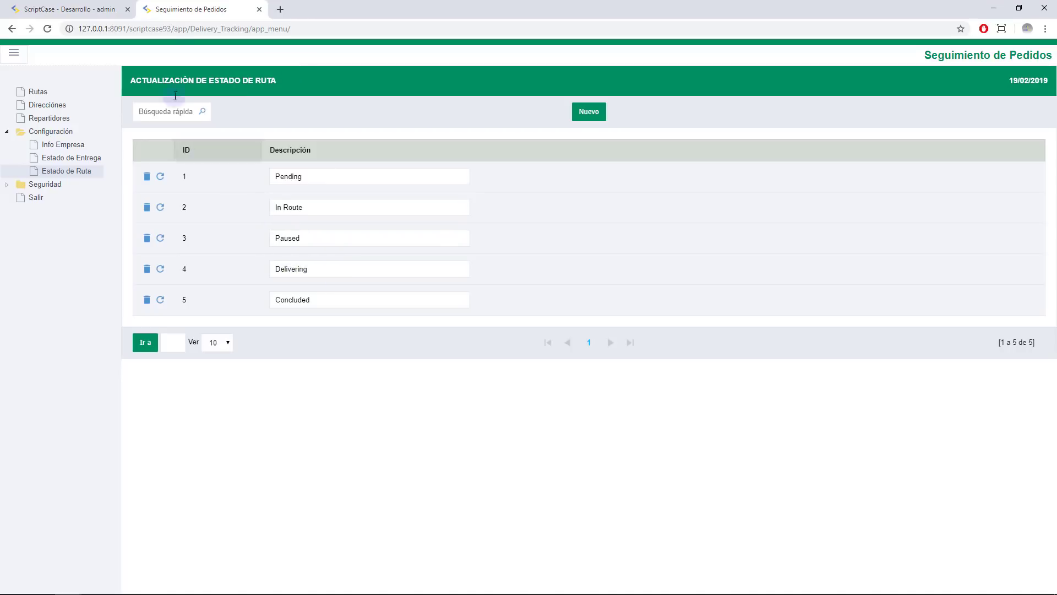
Glance at the Scriptcase environment, then log out of Delivery Tracking with Salir
click(76, 7)
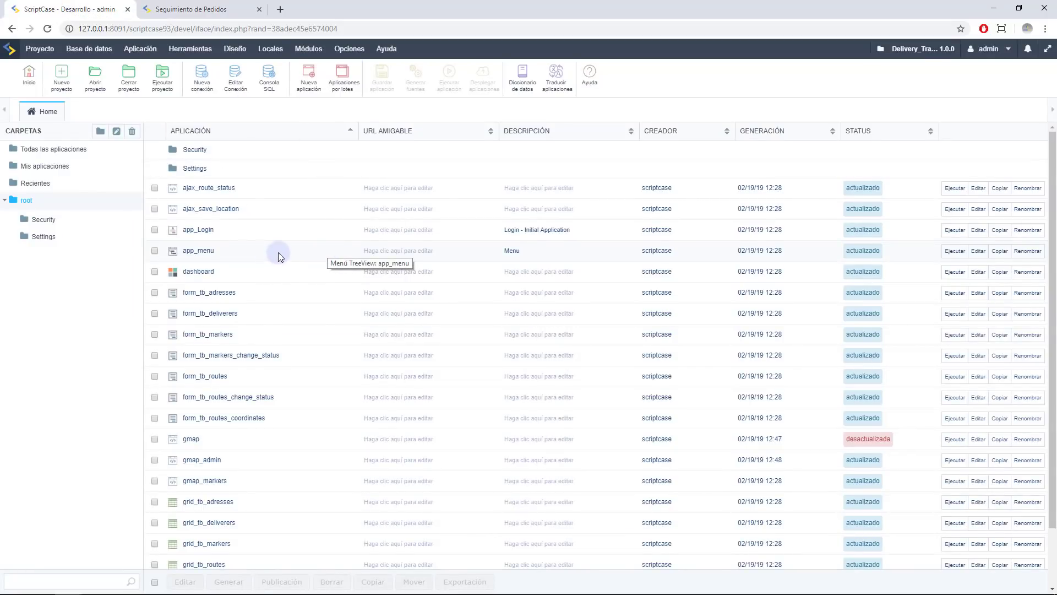
scroll(257, 282, down, 1)
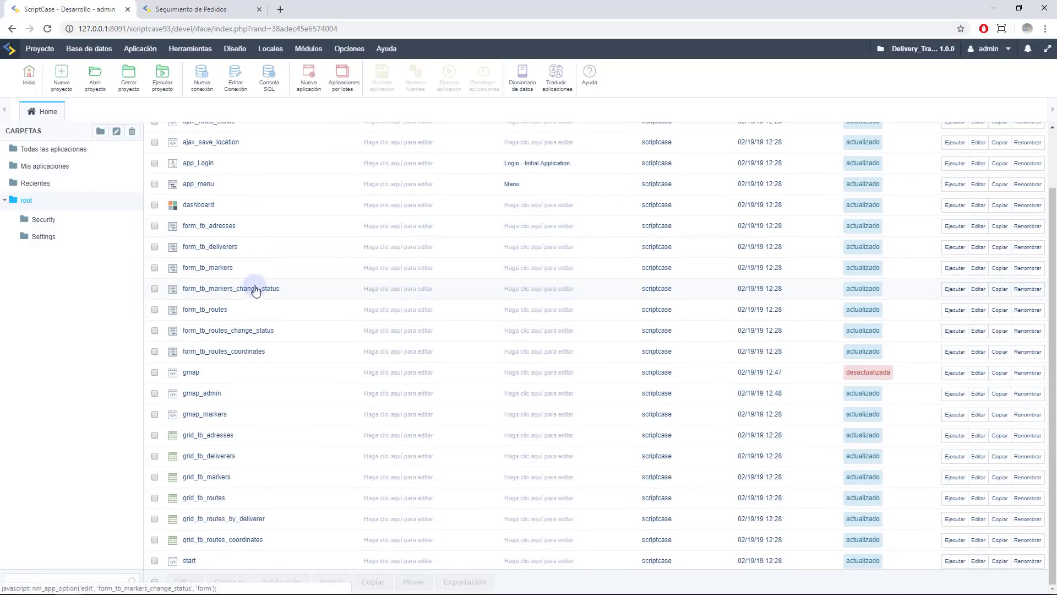
click(193, 9)
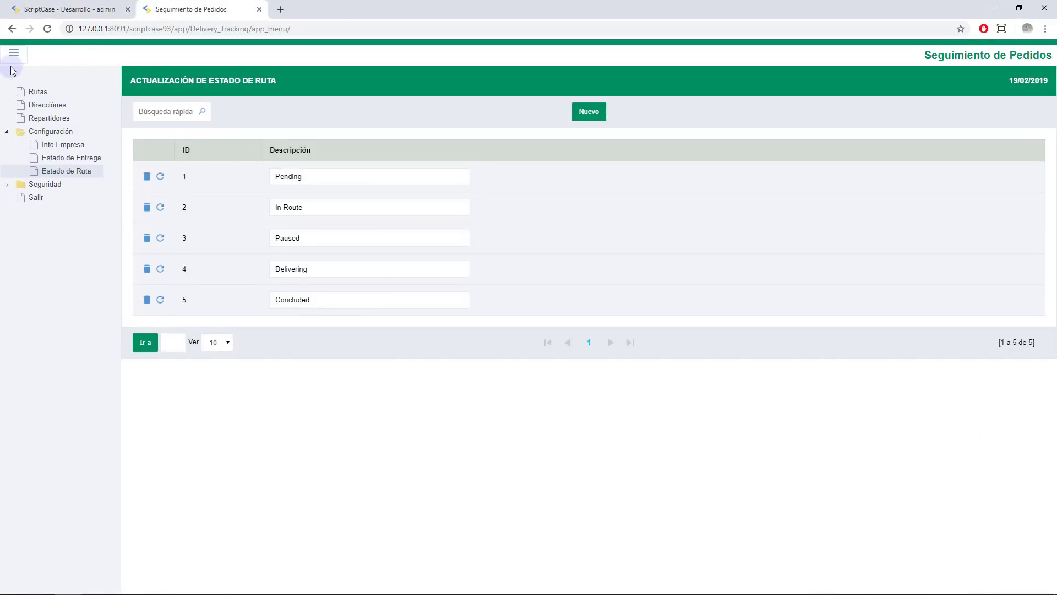
click(36, 198)
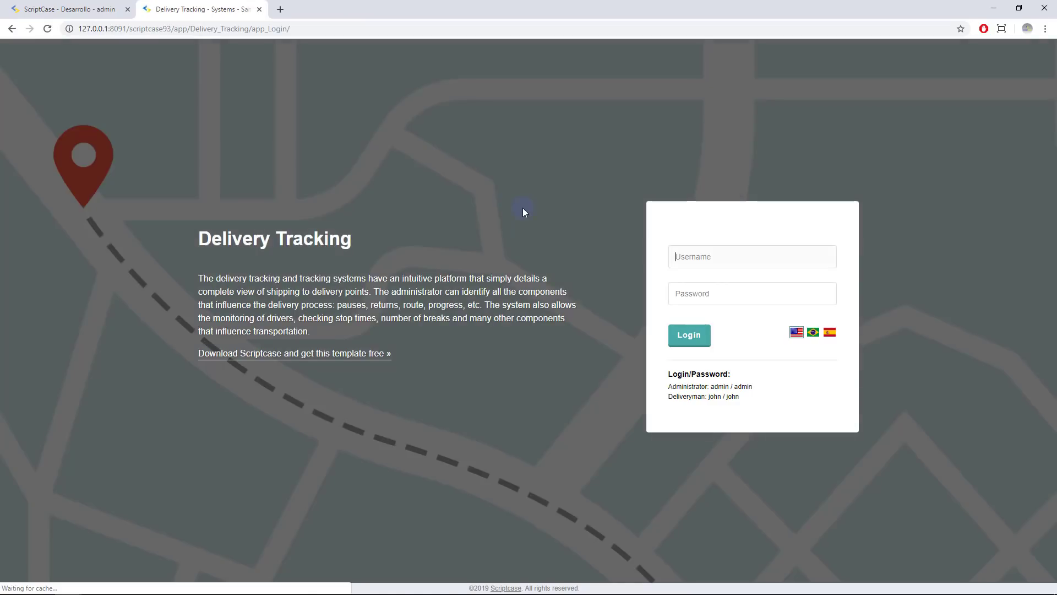
Use the deliveryman sample credentials and log in with Spanish selected
double_click(733, 397)
right_click(733, 397)
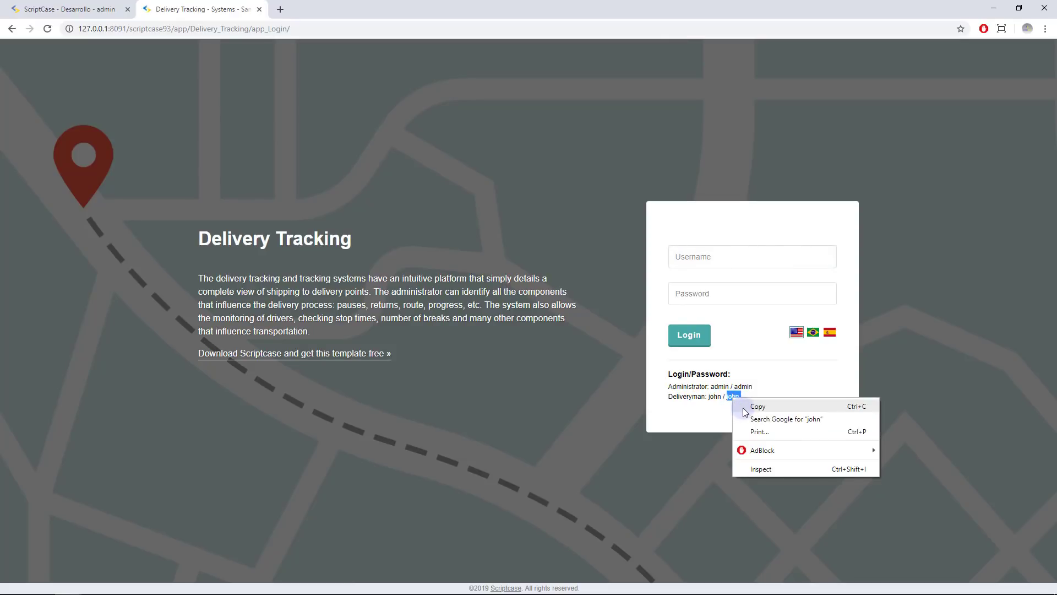
double_click(715, 396)
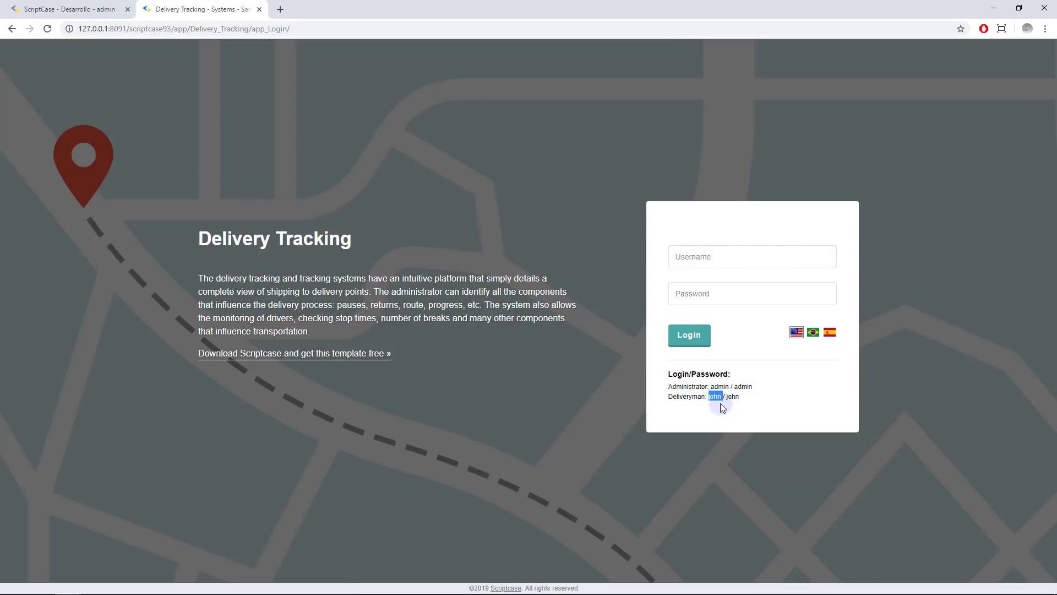
click(686, 256)
click(830, 332)
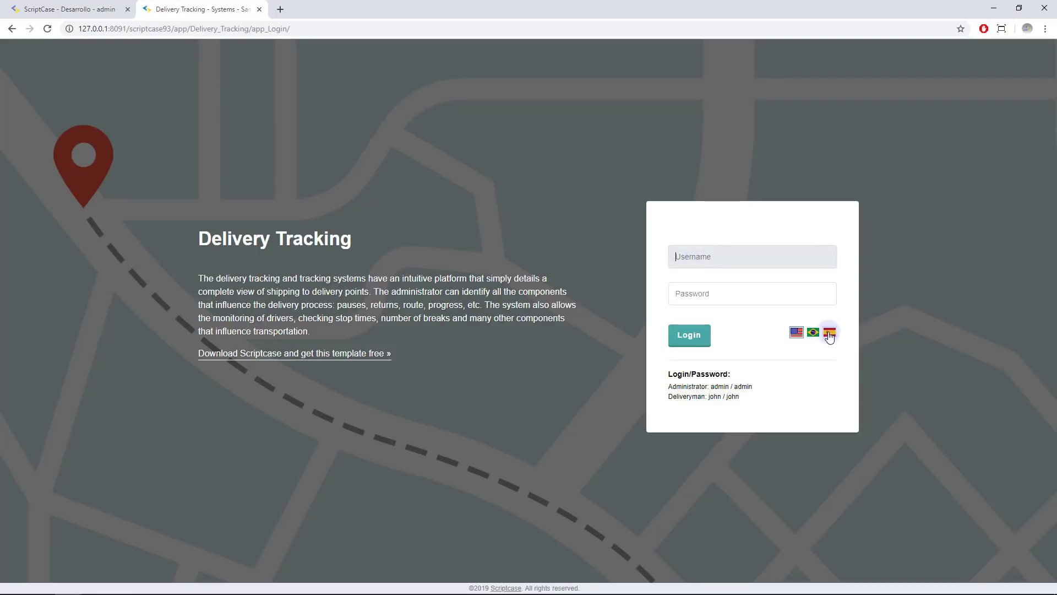
key(Return)
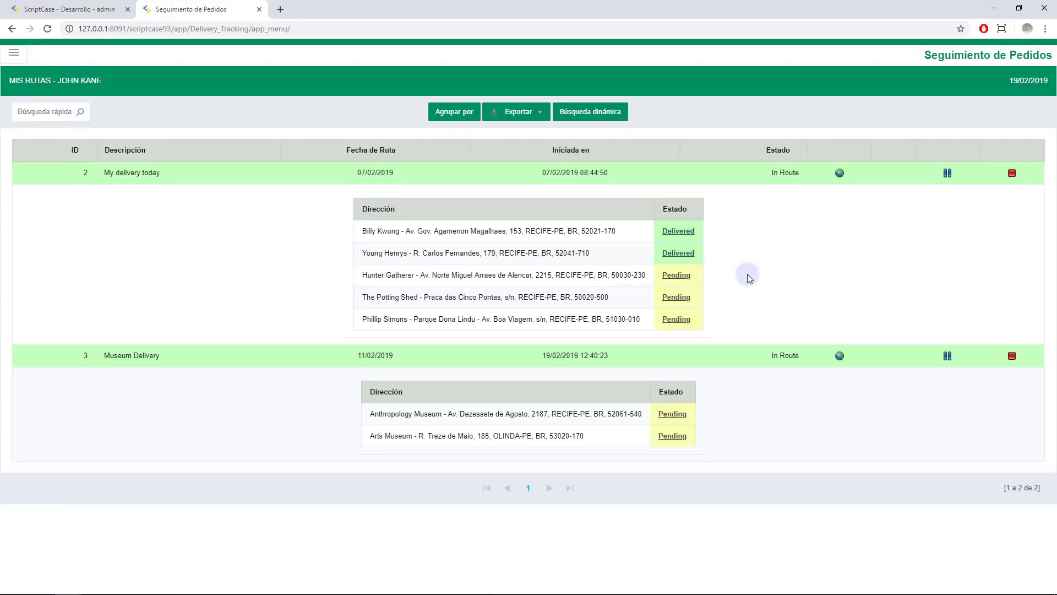
Open the map for route 2 'My delivery today', dismiss both warnings, and centre the route
click(836, 174)
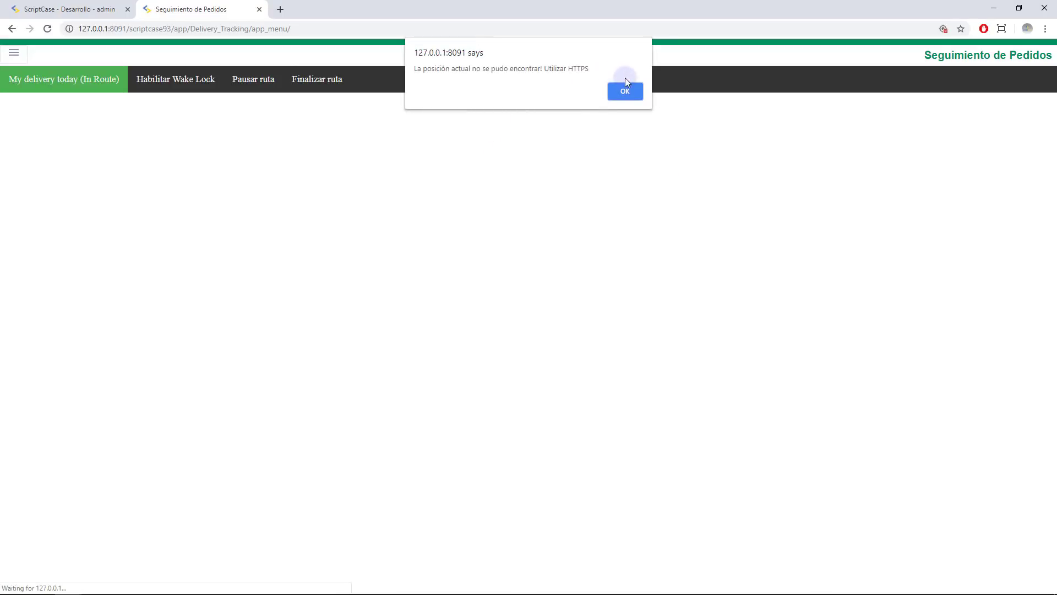
click(616, 87)
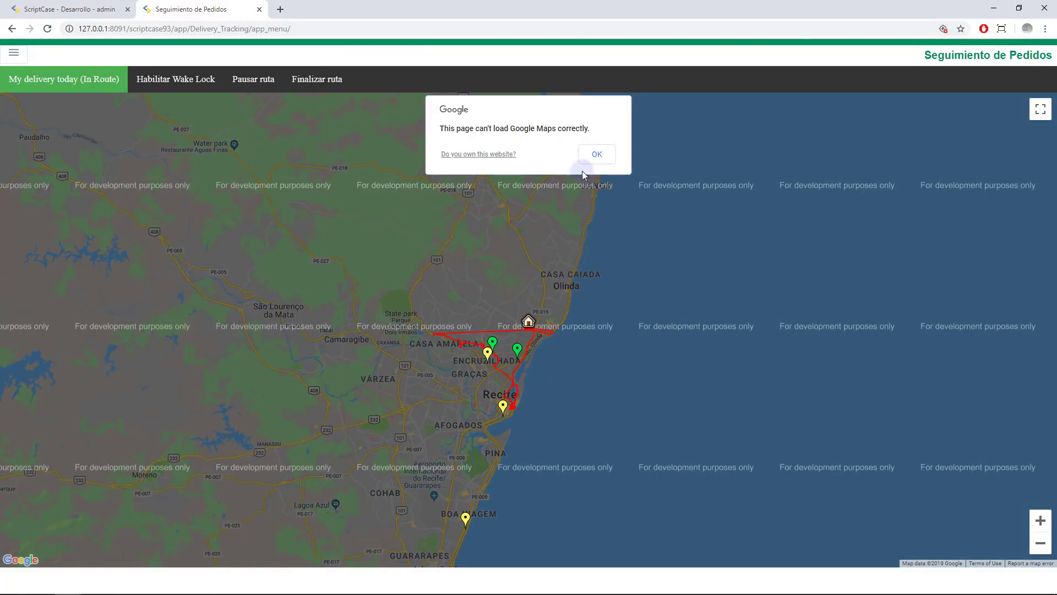
click(584, 163)
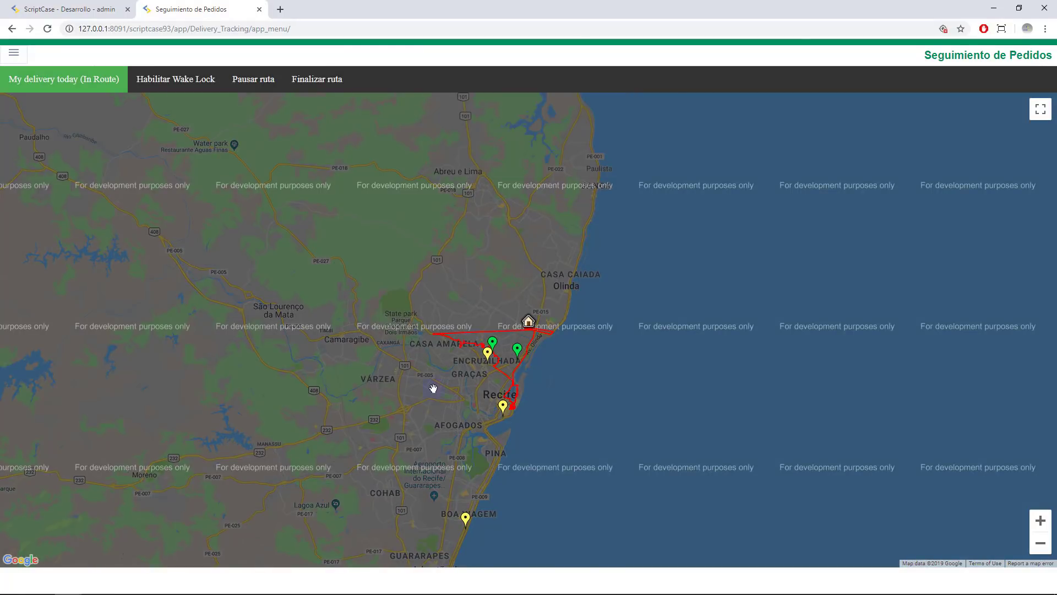
scroll(432, 396, up, 1)
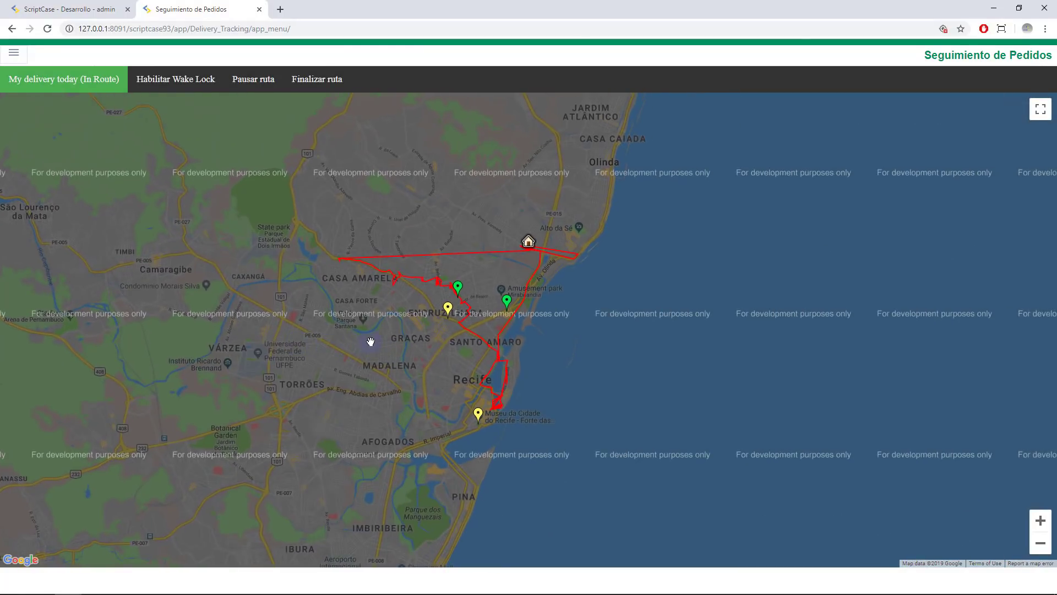
scroll(394, 313, up, 1)
drag(543, 242, 528, 281)
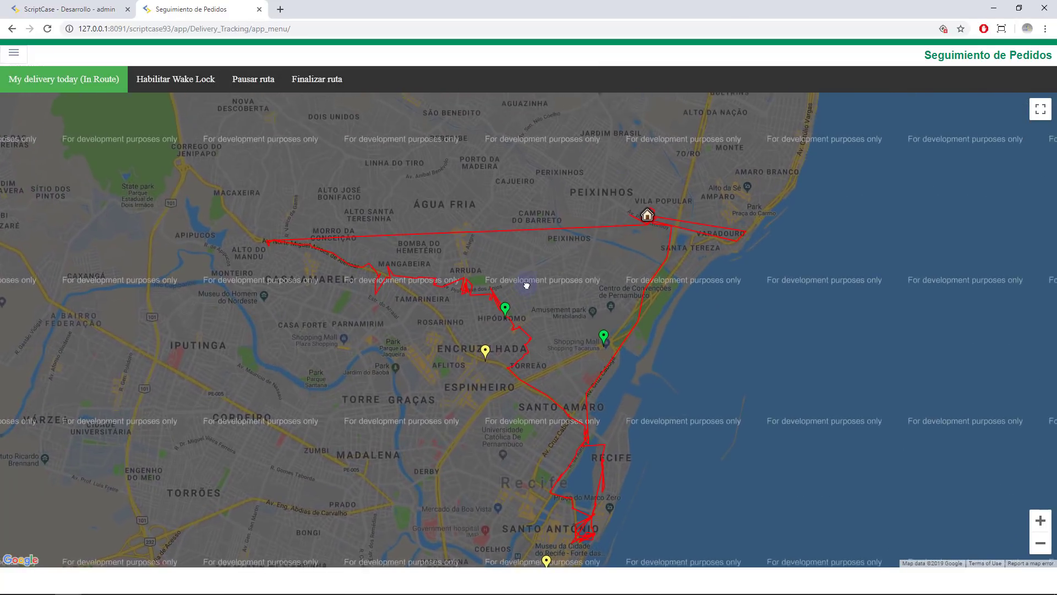
Zoom out and pan the route map, then return to the Scriptcase workspace
click(1039, 545)
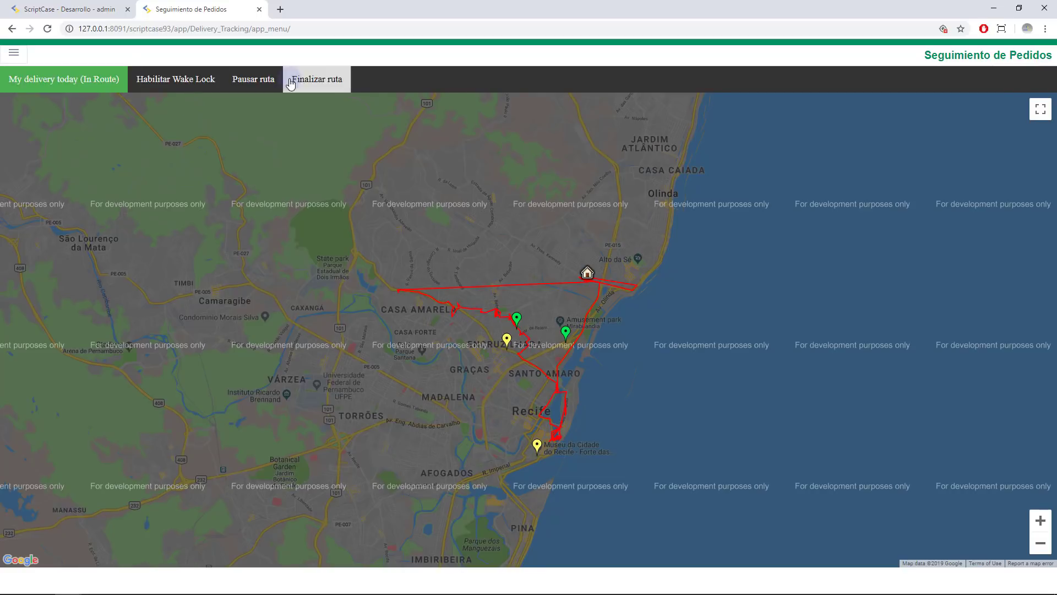
click(91, 79)
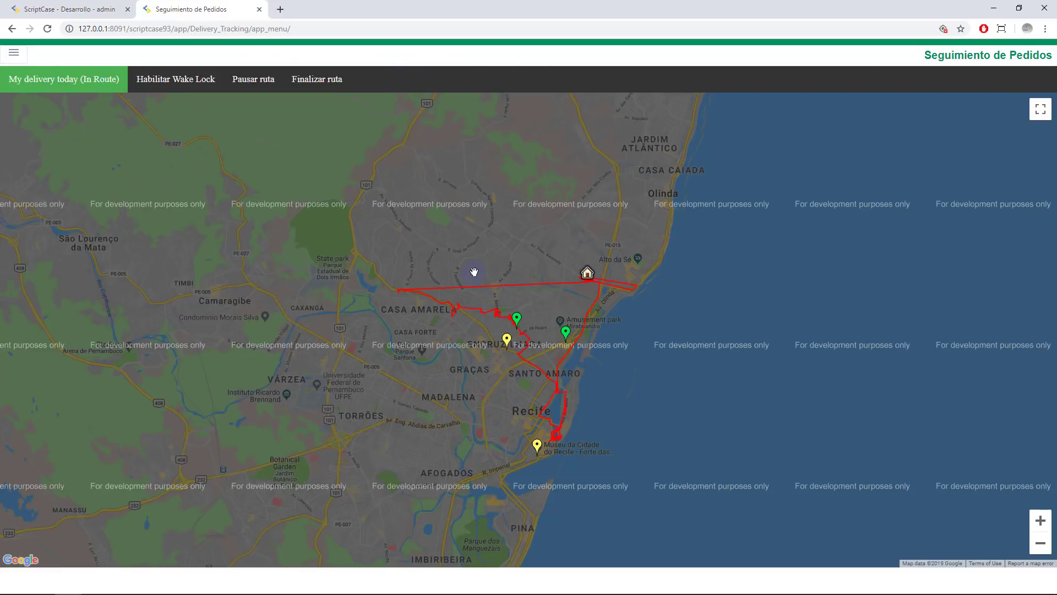
drag(455, 378, 438, 365)
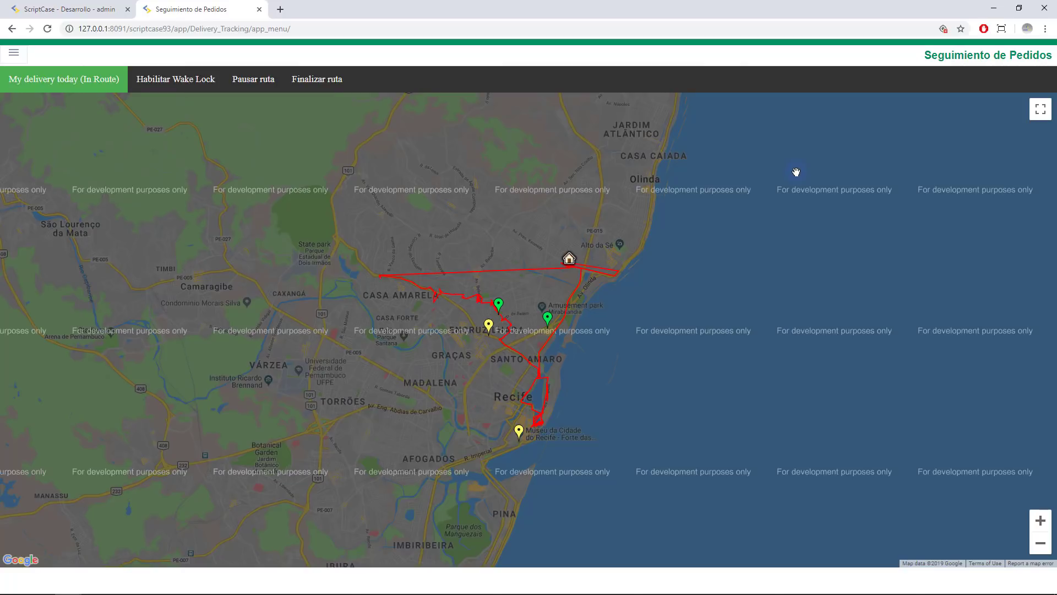
click(49, 9)
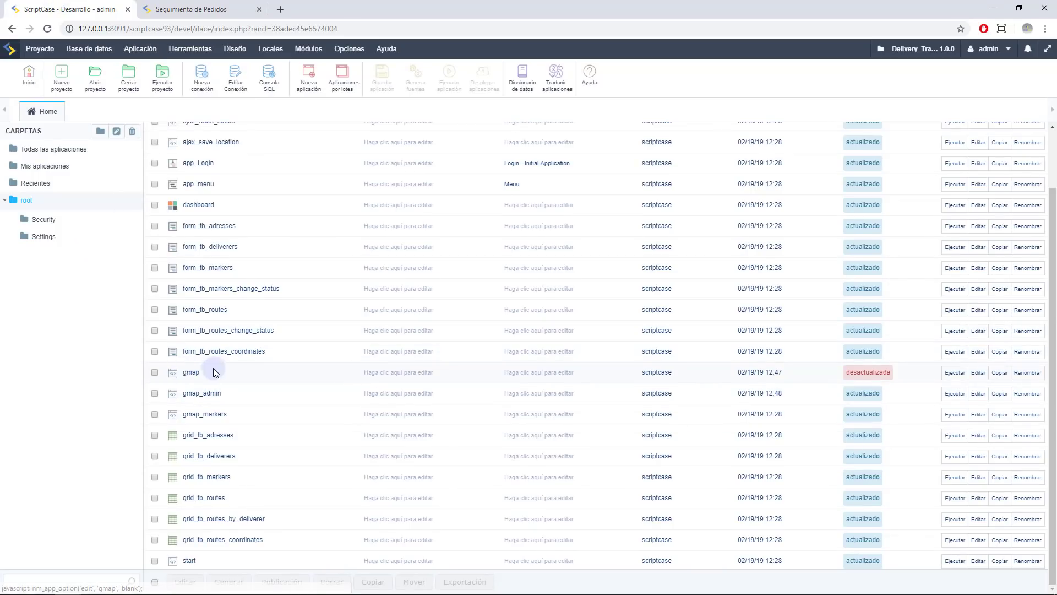
Mark the gmap application and open it in the editor to view its onExecute code
click(154, 373)
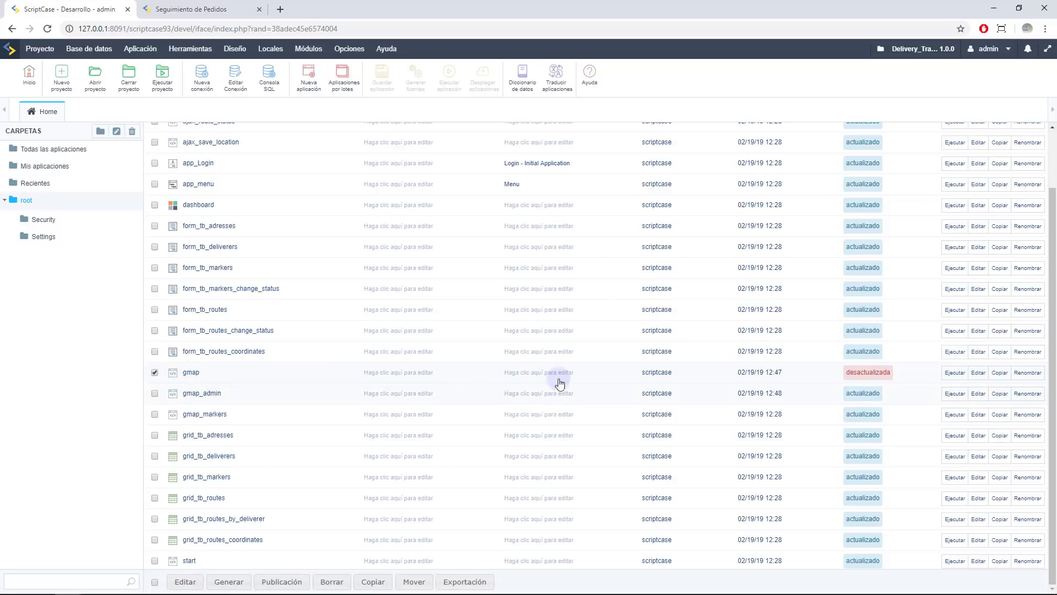
scroll(969, 377, up, 2)
click(968, 379)
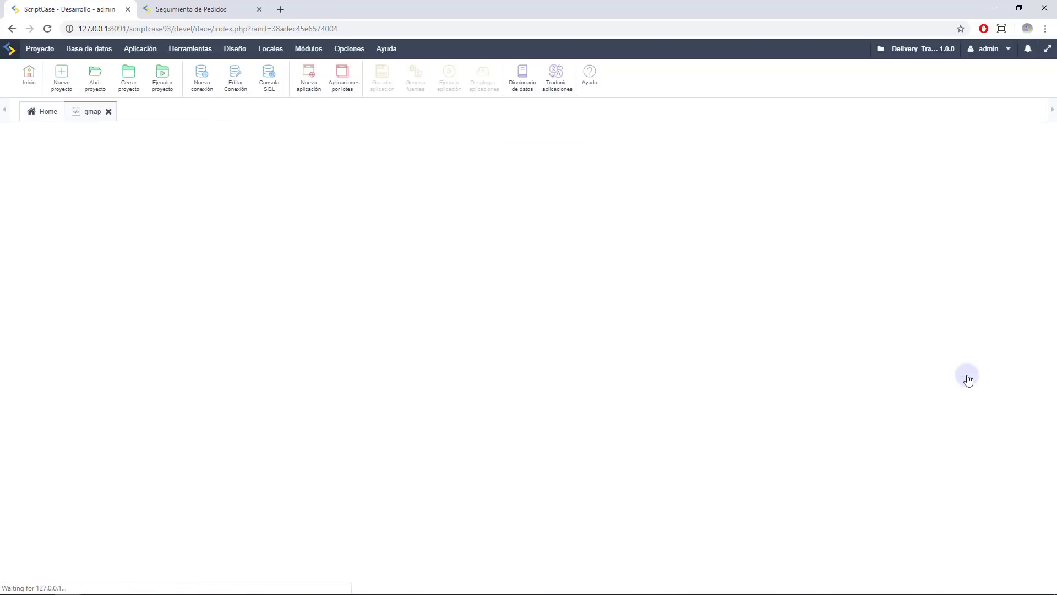
click(165, 9)
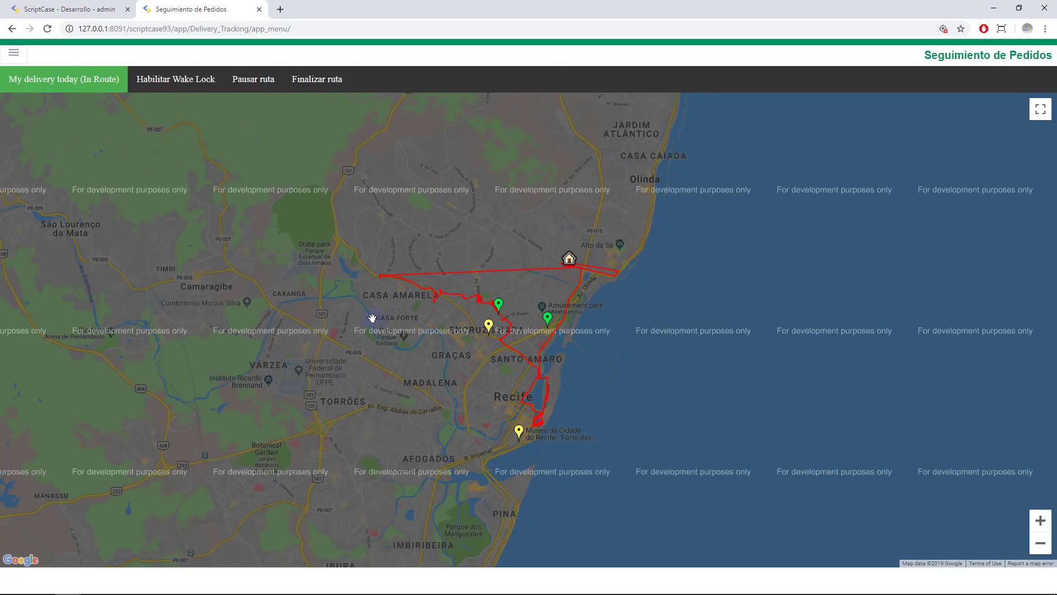
click(69, 8)
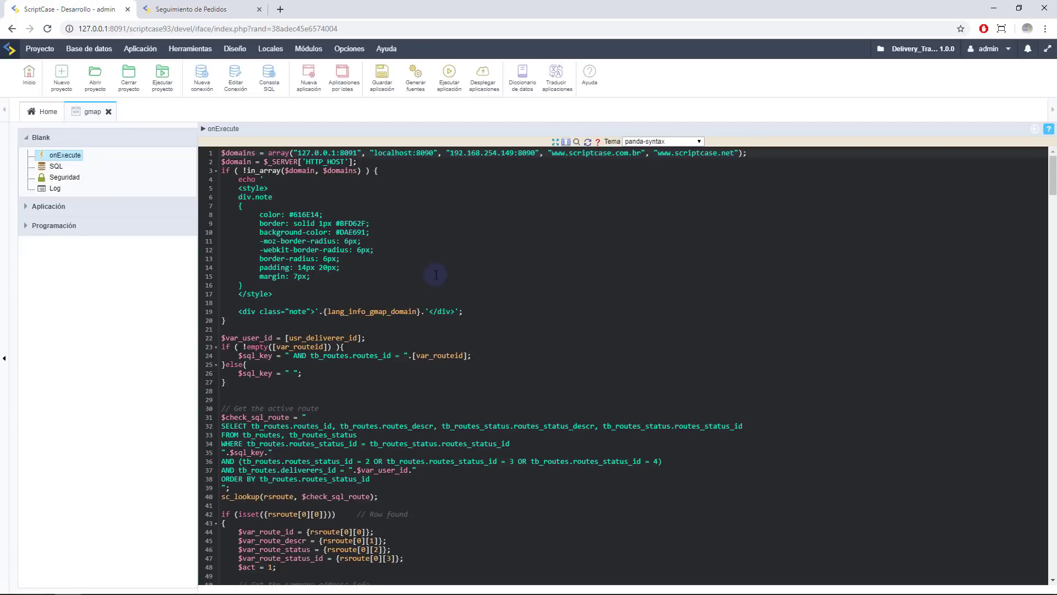